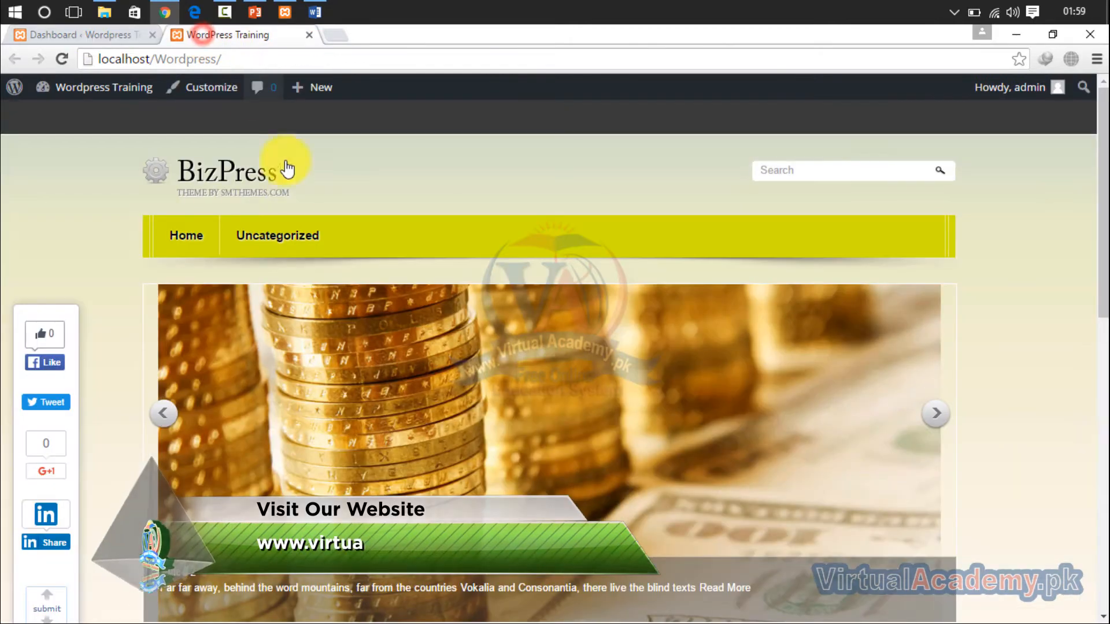
- Switch to the WordPress dashboard and open the Uncategorized post category for editing
click(84, 36)
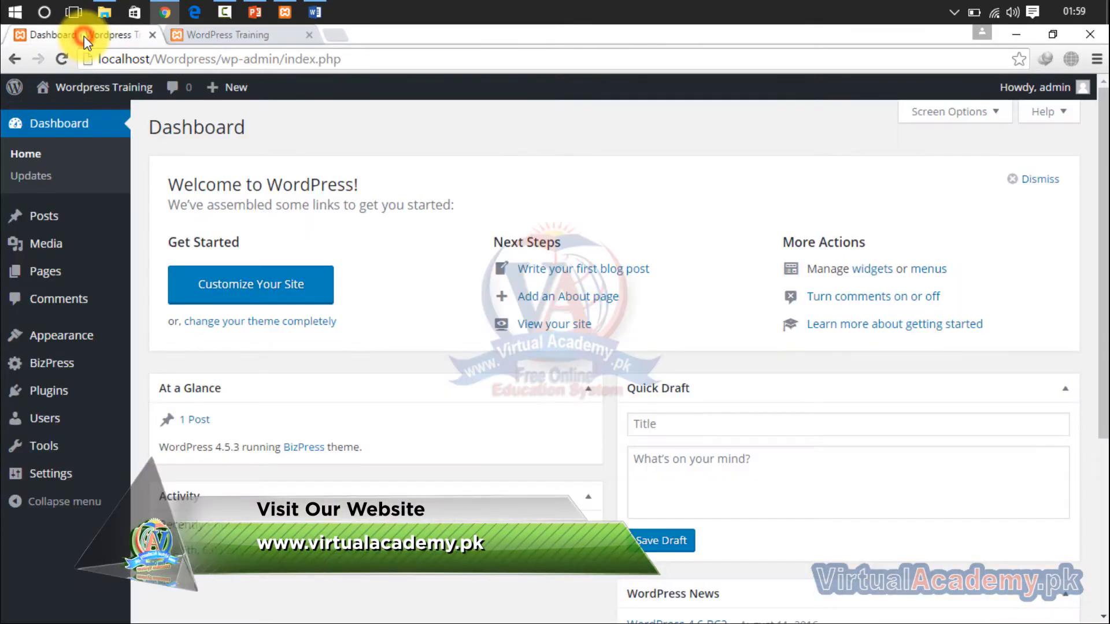
mouse_move(17, 331)
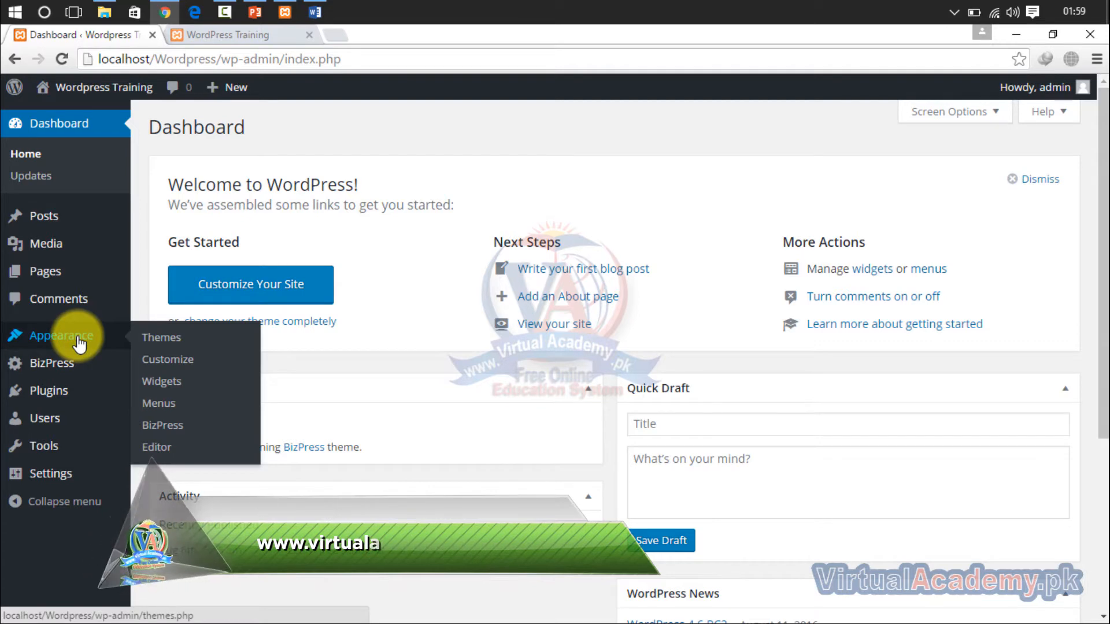
mouse_move(63, 228)
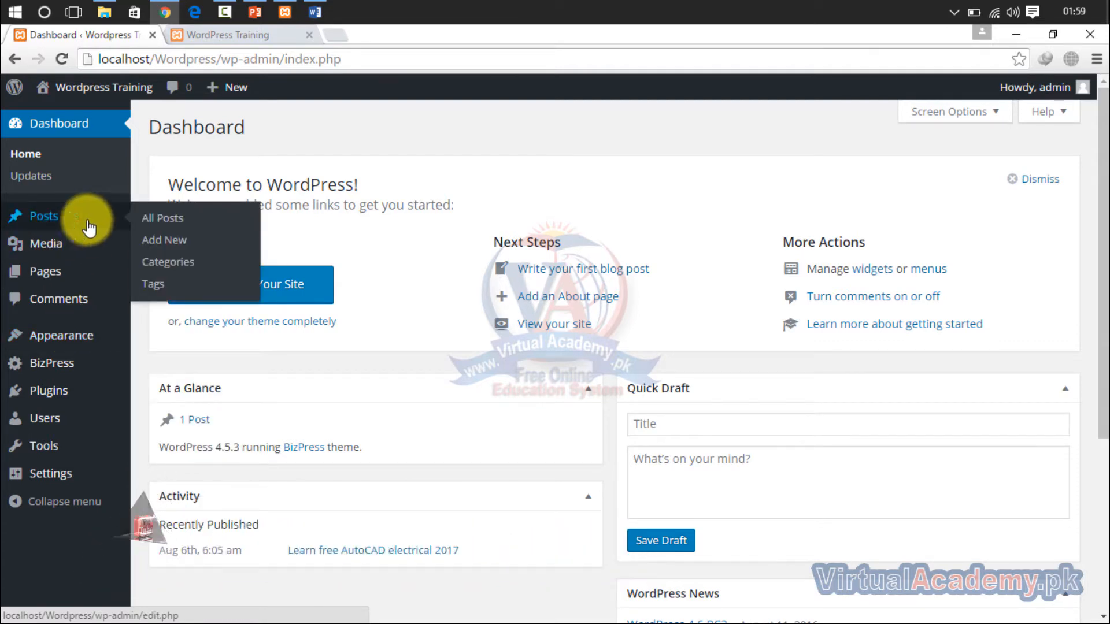
click(192, 259)
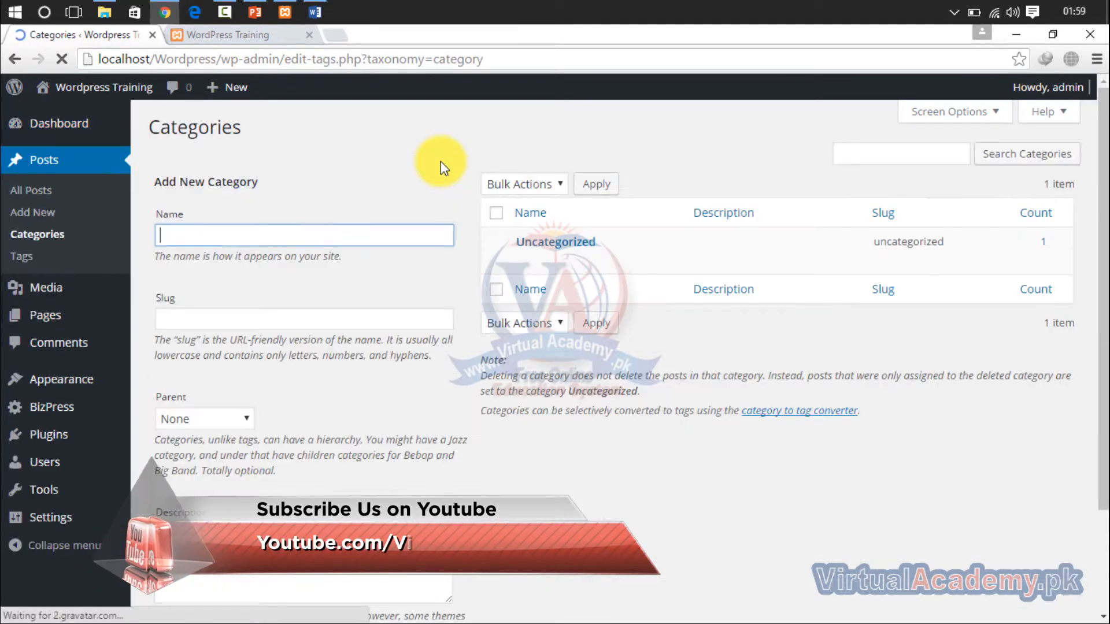
click(560, 243)
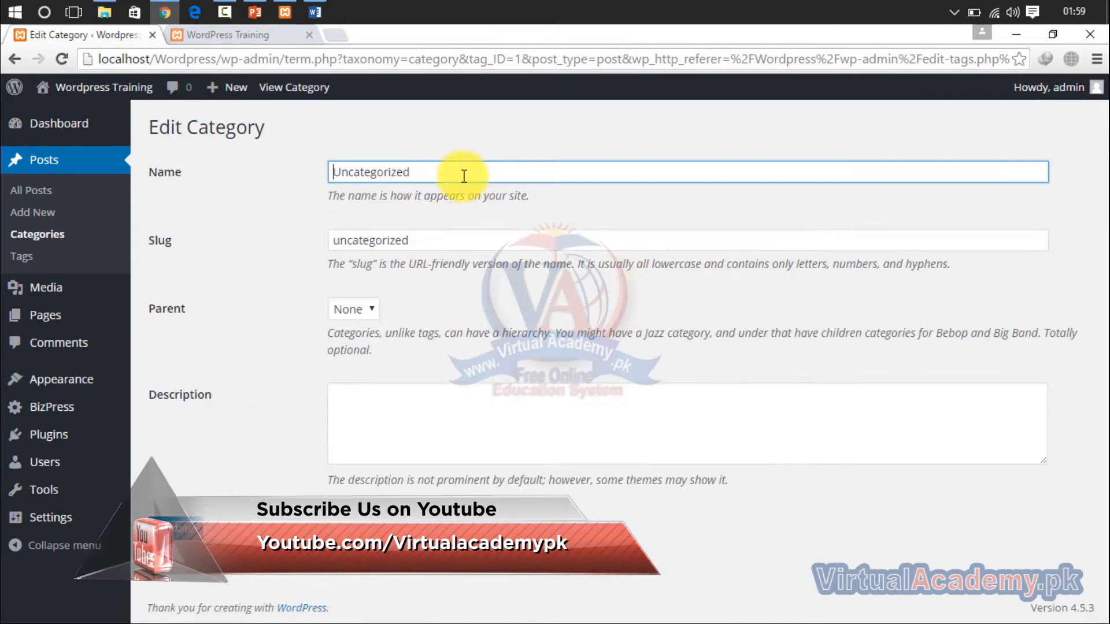
- Rename the Uncategorized category to AutoCAD and update it
drag(464, 176, 240, 173)
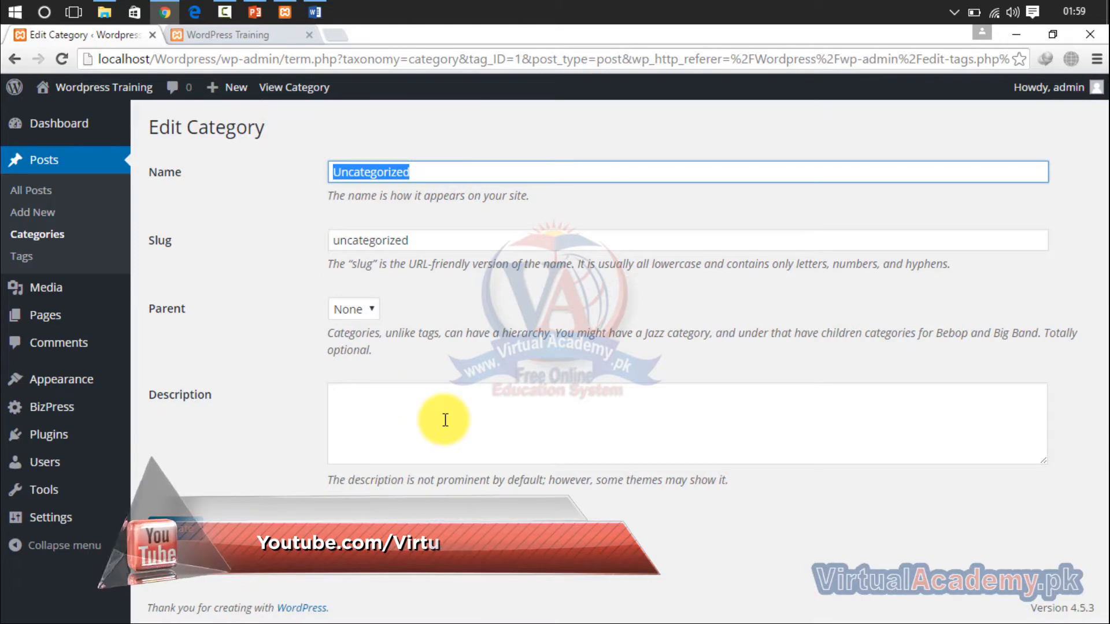
text(Auto)
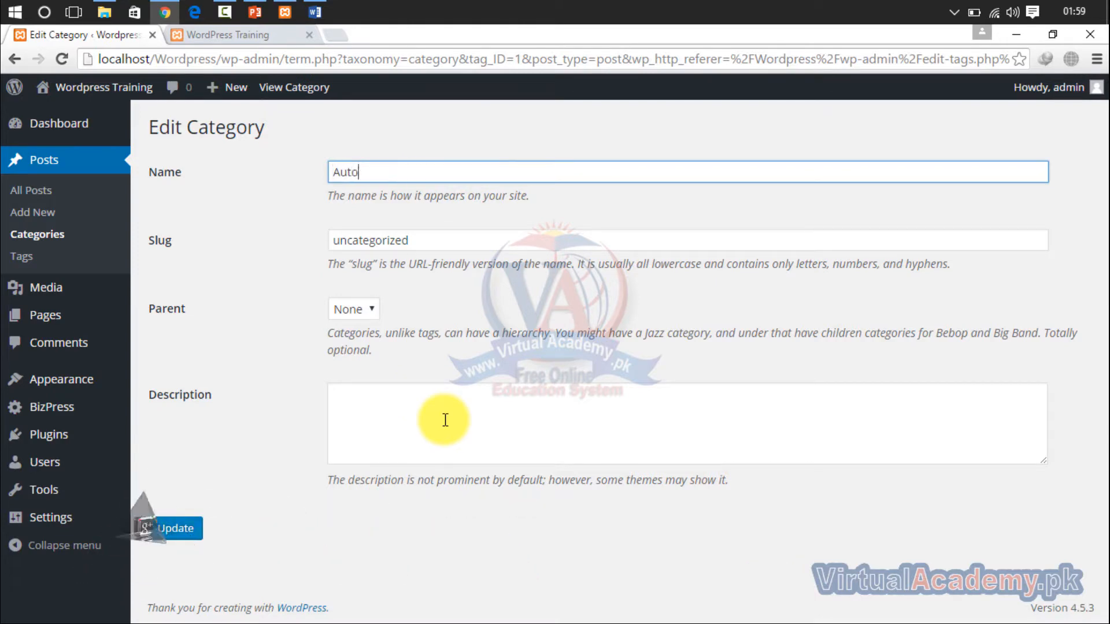
text(CAD A)
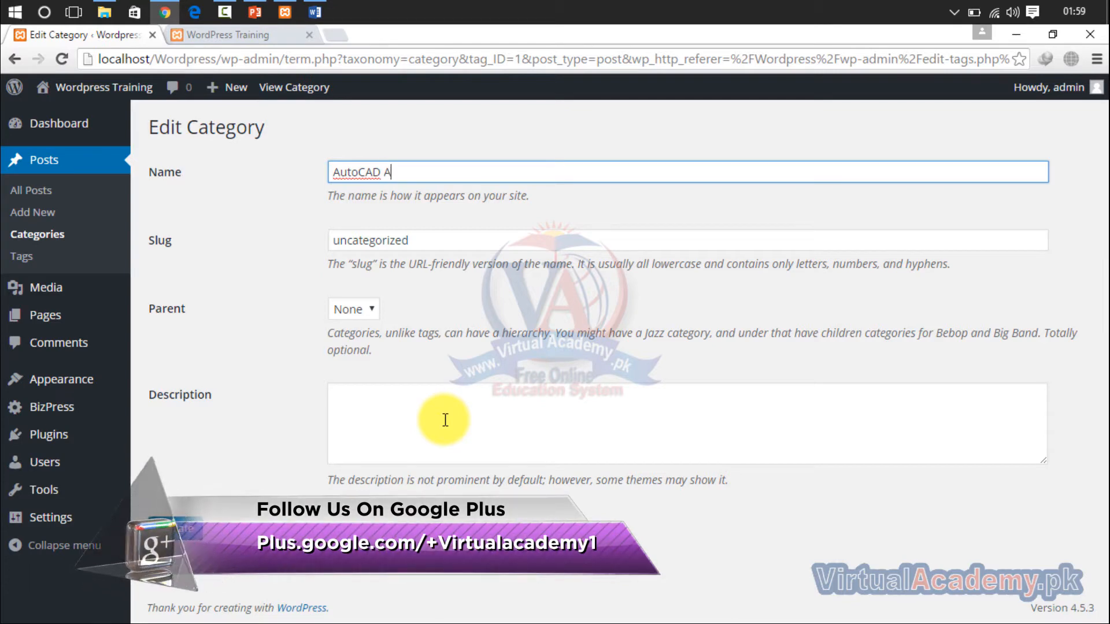
text(rchit)
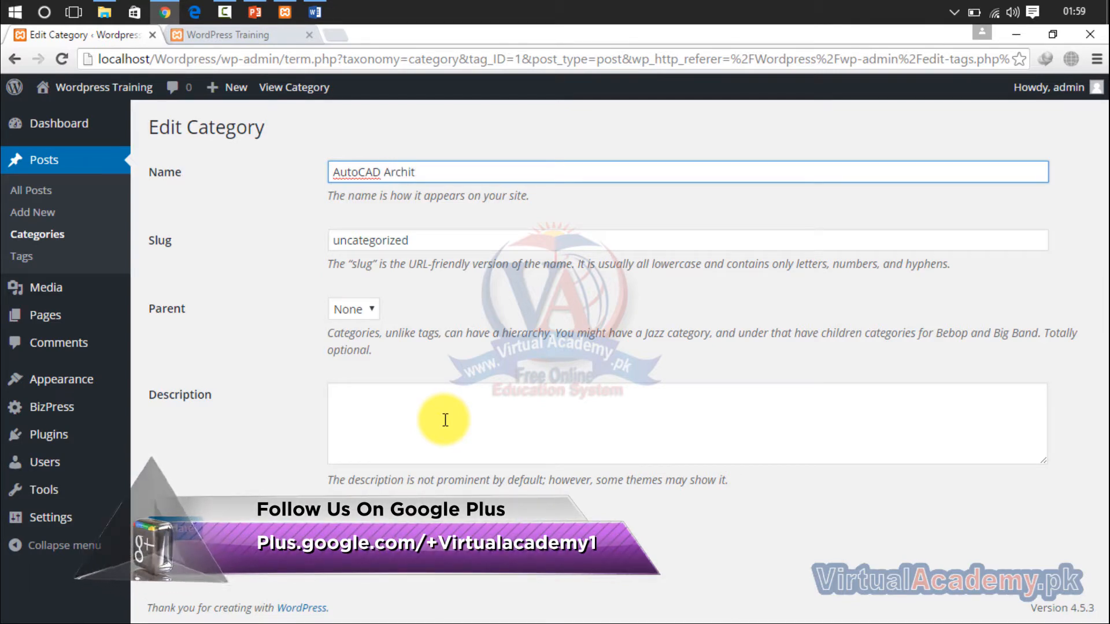
key(BackSpace)
key(BackSpace)
key(BackSpace)
key(BackSpace)
key(BackSpace)
key(BackSpace)
key(BackSpace)
key(BackSpace)
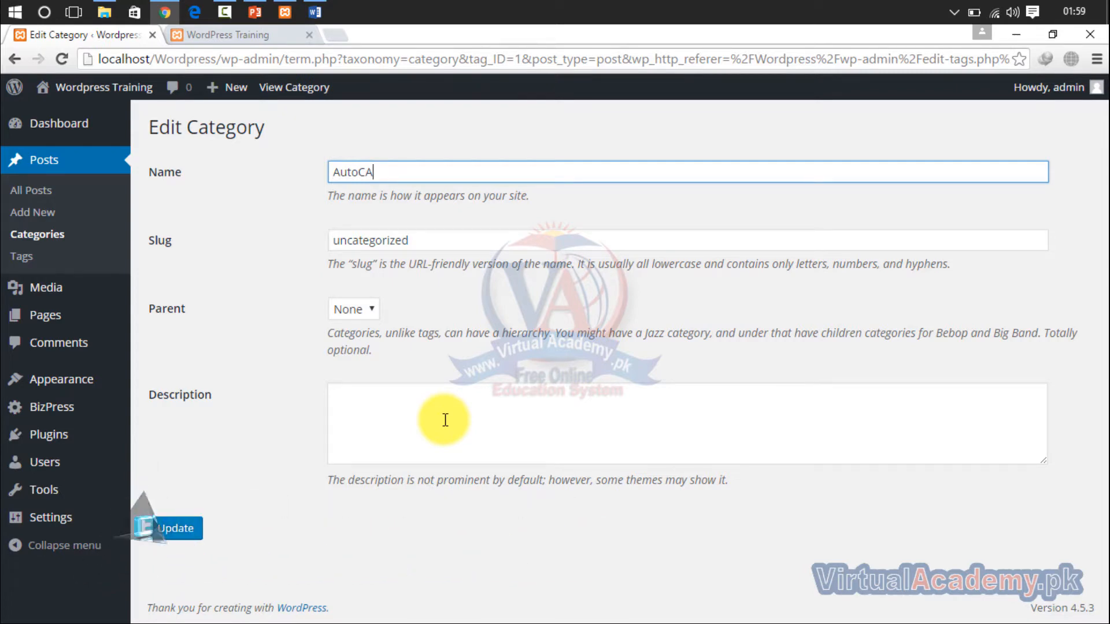
text(D)
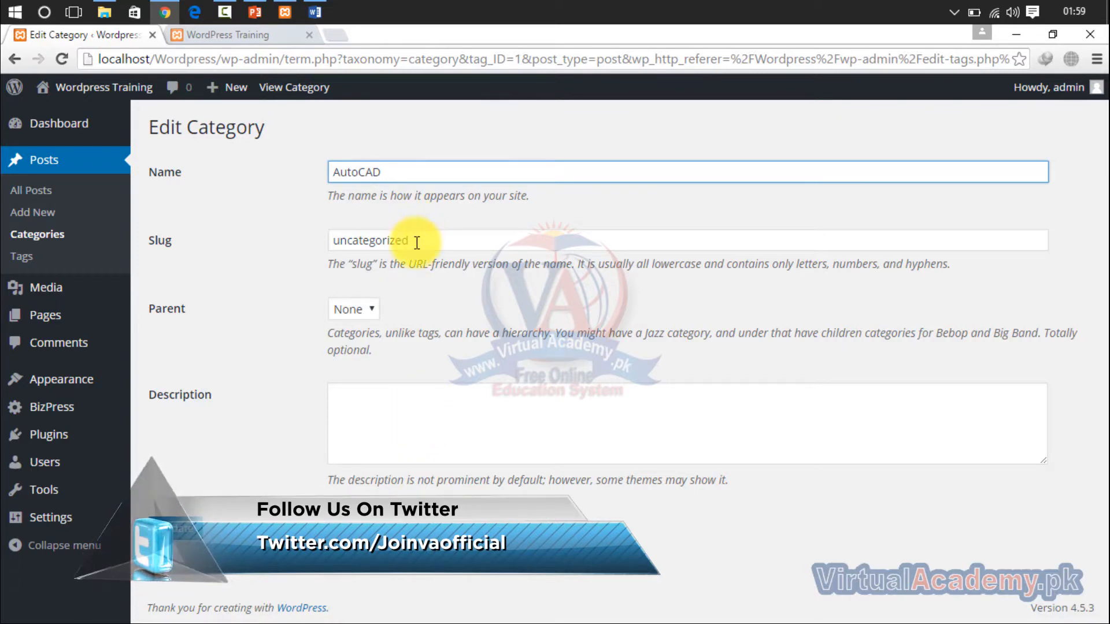
drag(417, 243, 329, 236)
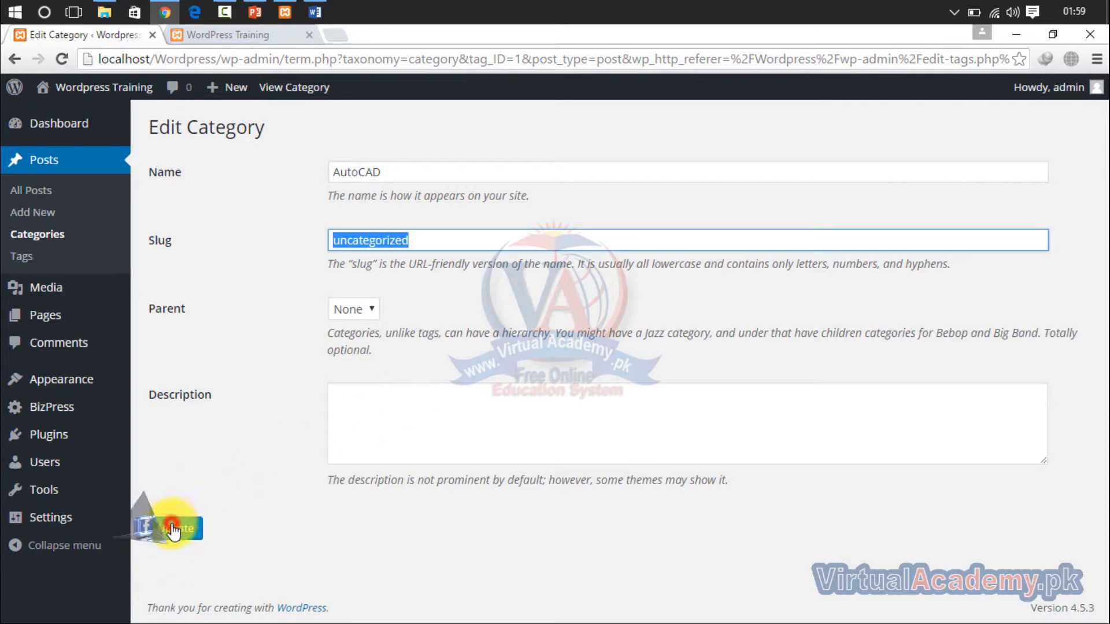
click(173, 530)
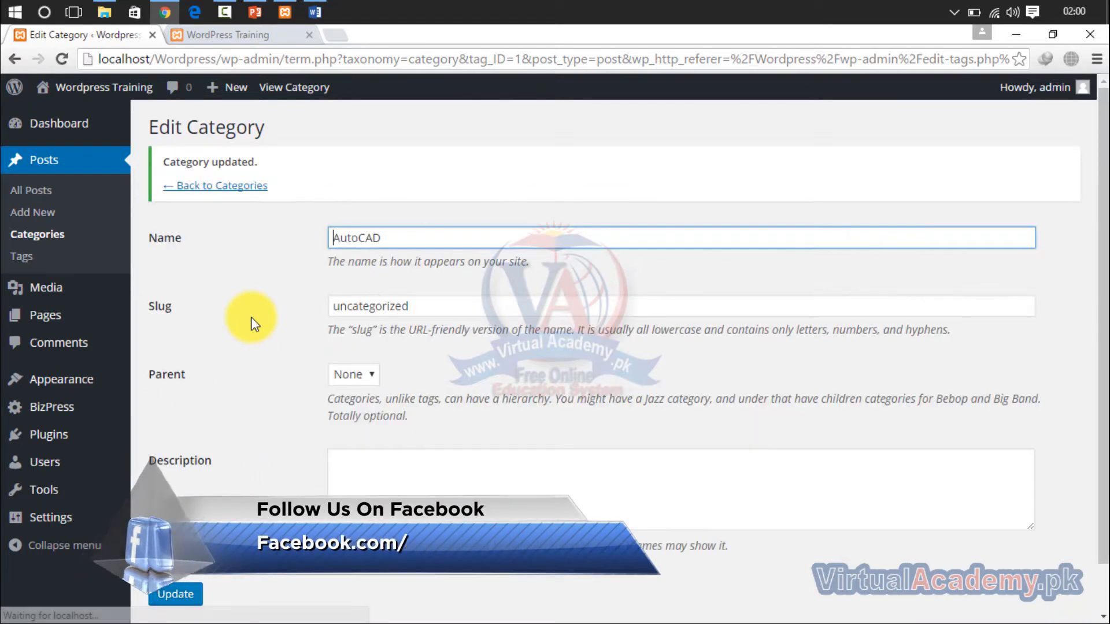
- Set the AutoCAD category's slug to "AutoCAD complete course" and update the category
drag(422, 311, 282, 325)
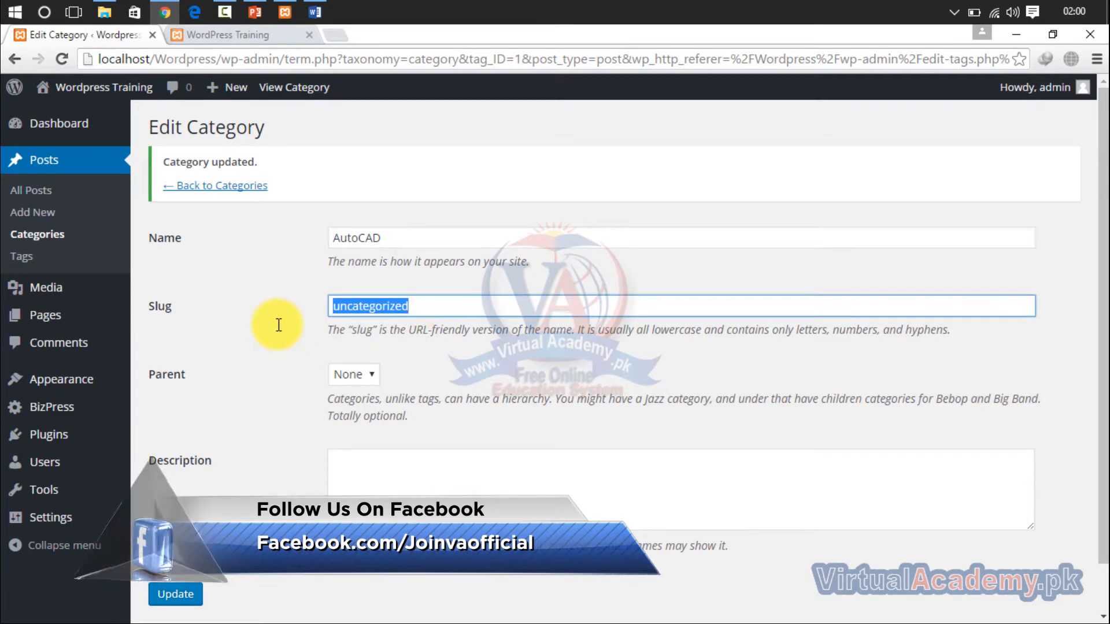
text(Autocad complete cours)
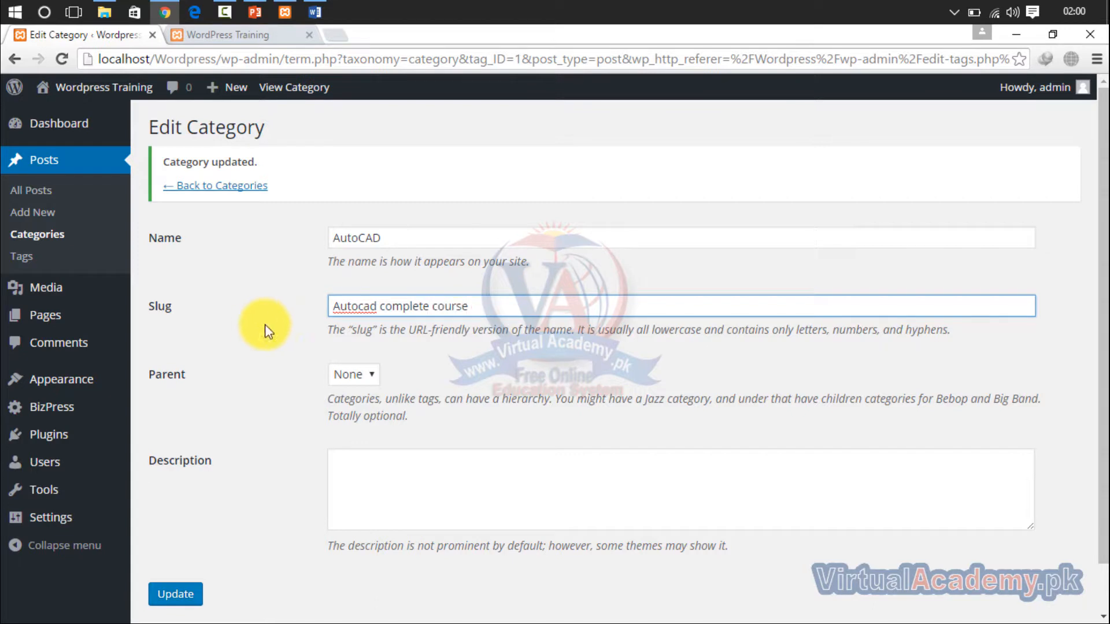
right_click(367, 306)
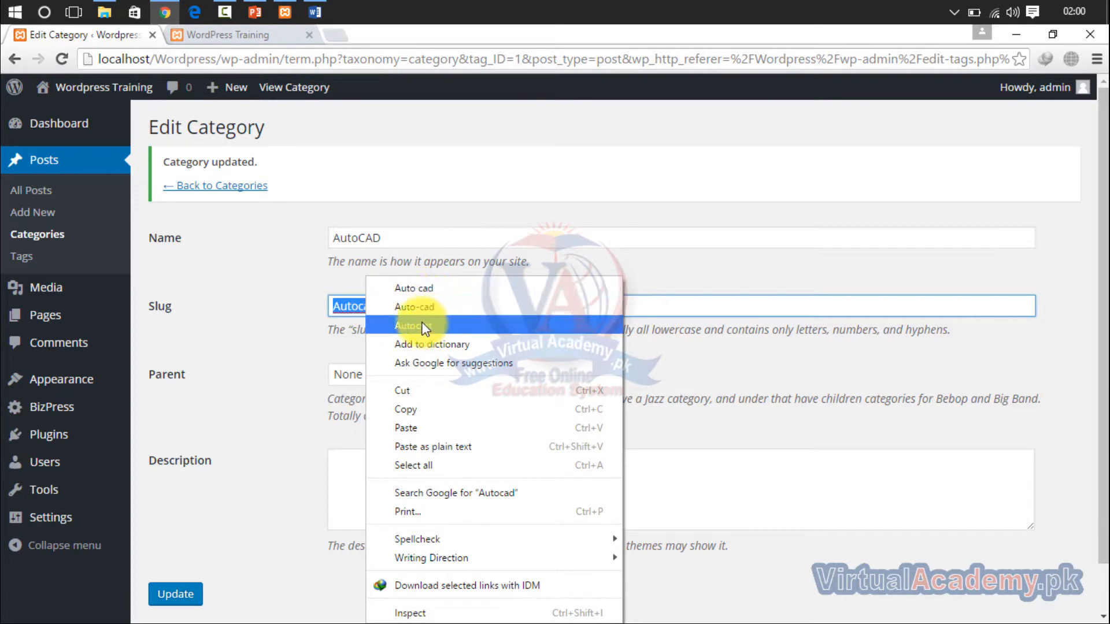
click(349, 300)
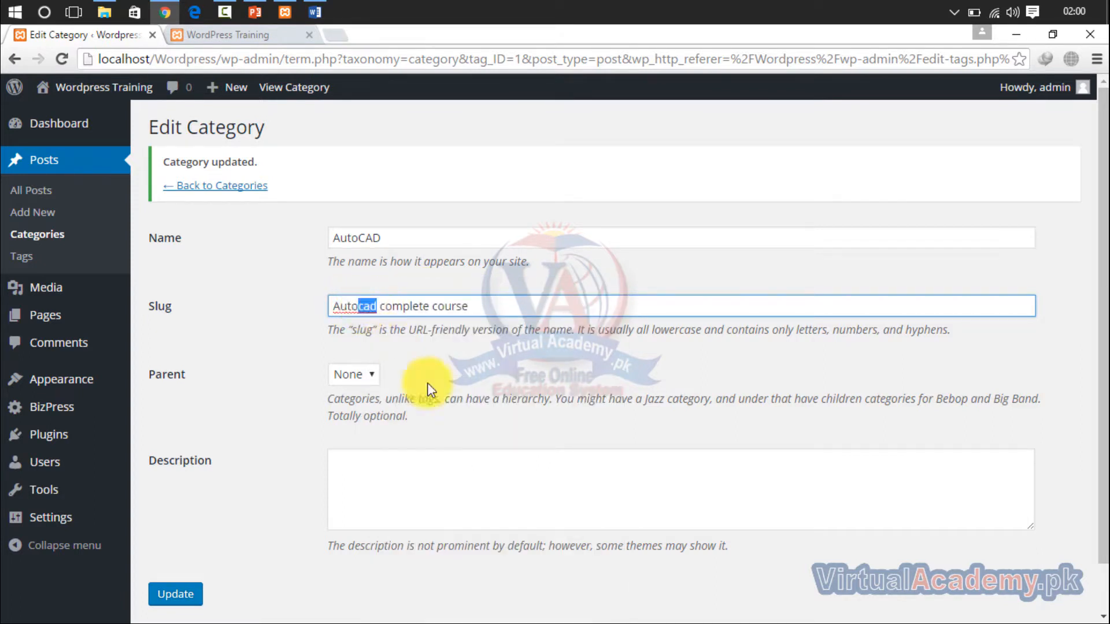
text(CAD)
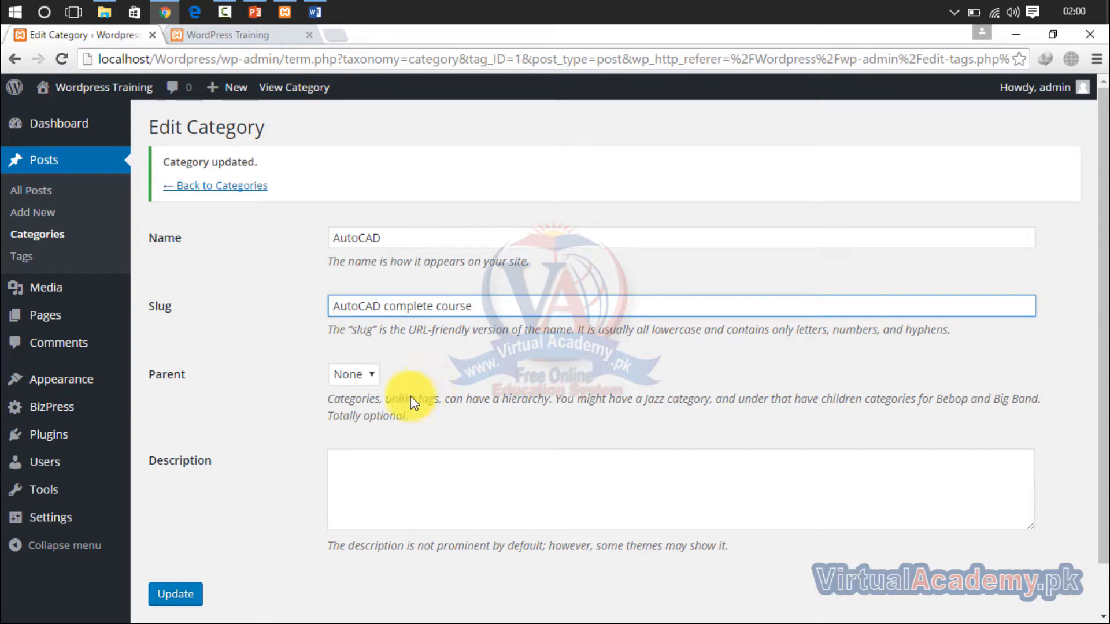
click(175, 595)
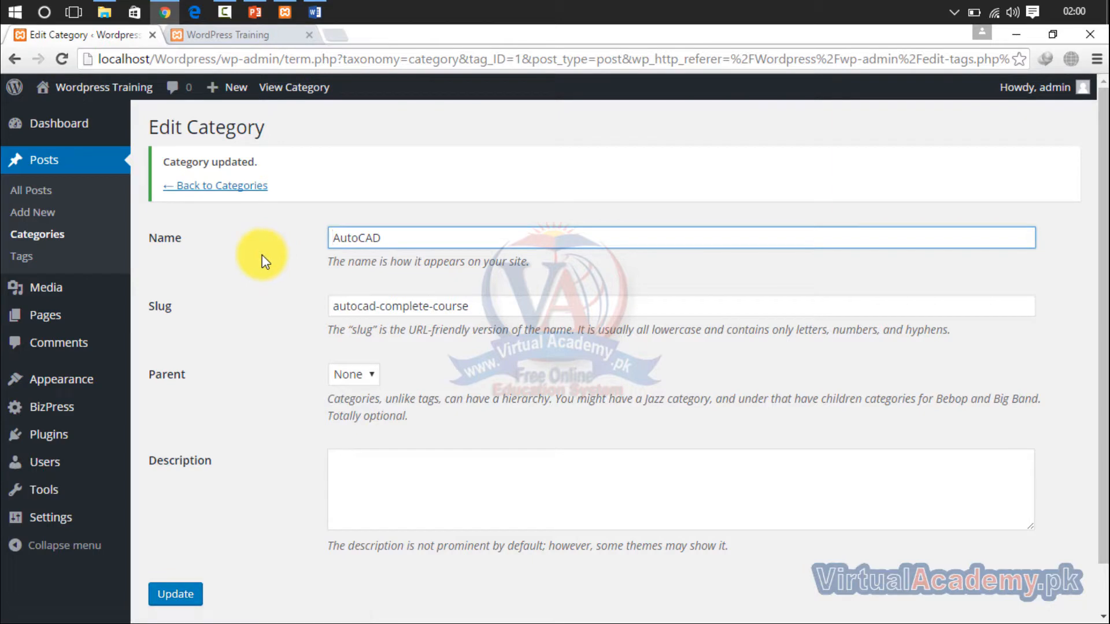
- Return to the categories list, and reload the site's front page to check the category name in its navigation
click(206, 186)
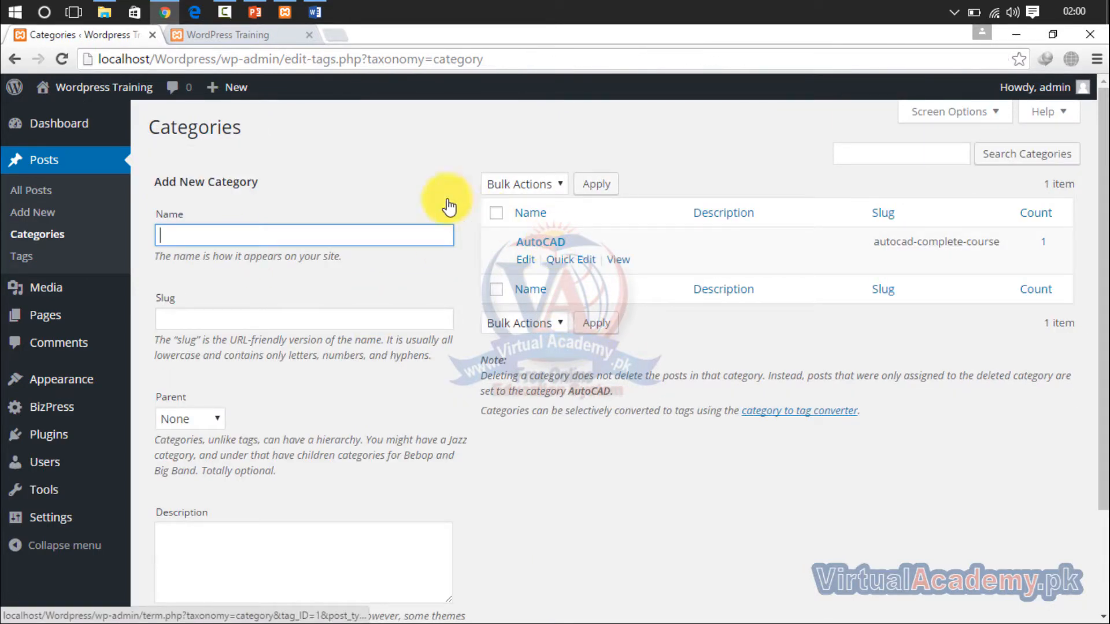
click(245, 39)
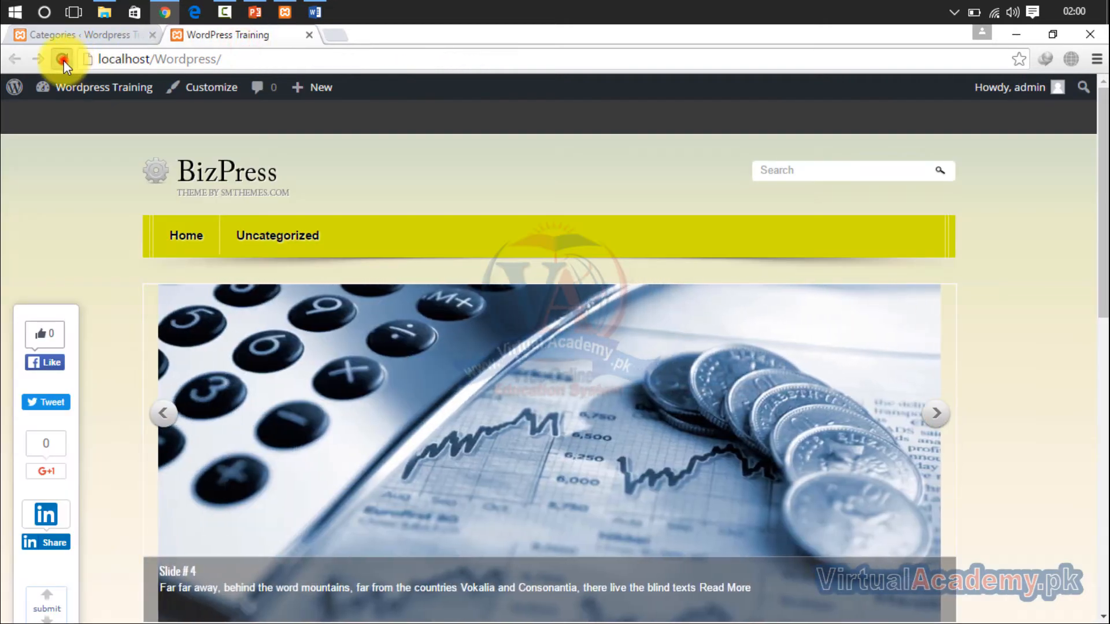
click(63, 59)
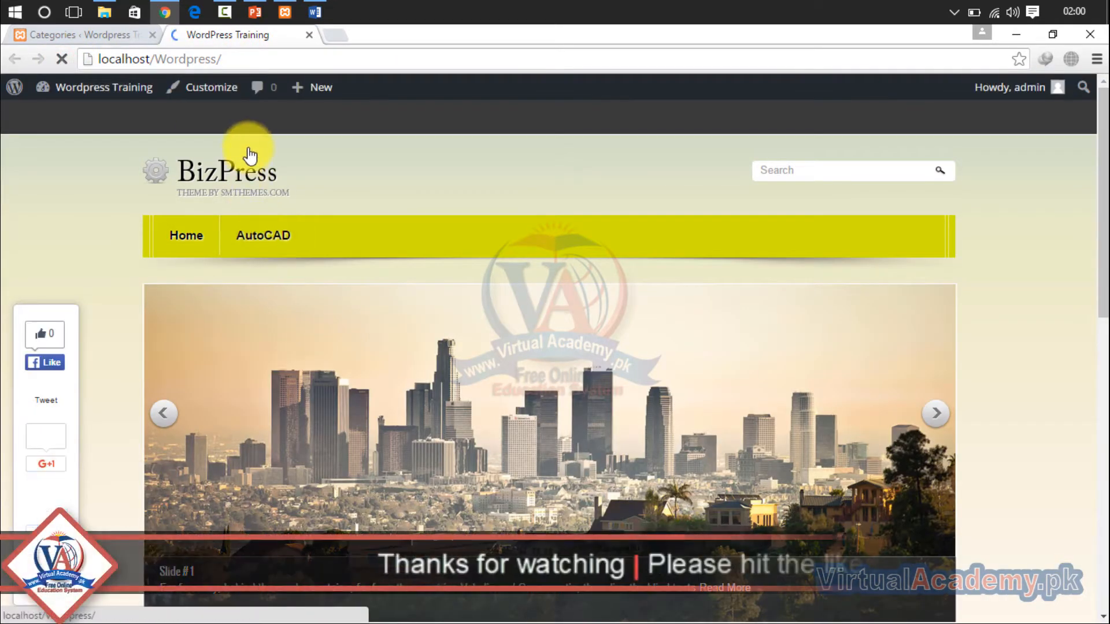
- Return to the WordPress dashboard and add a new page titled "Home" with the body left empty
click(103, 36)
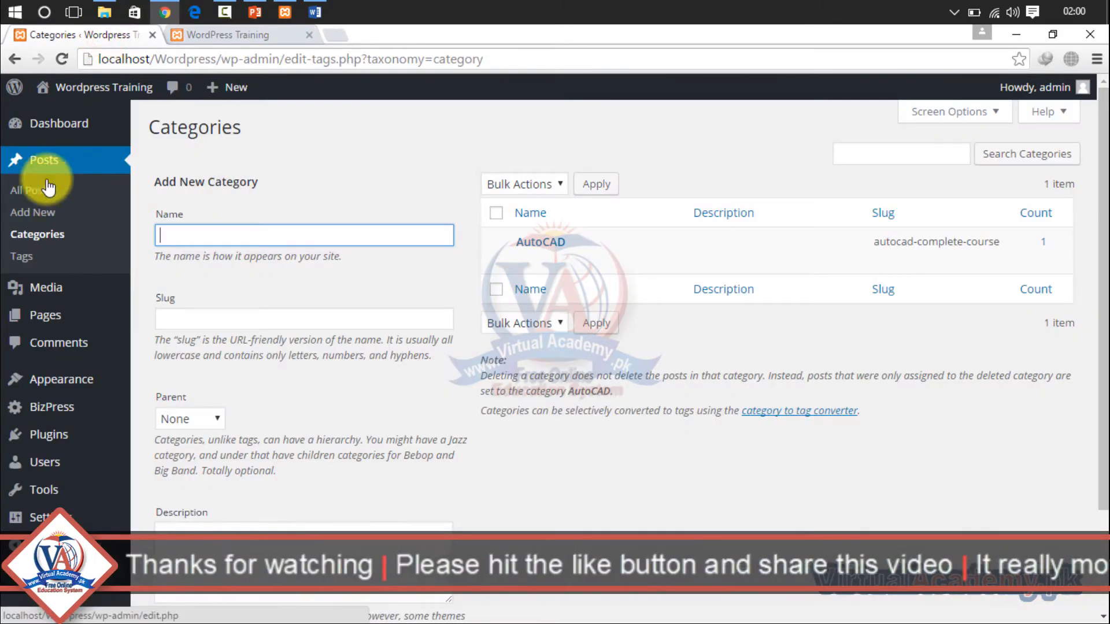
click(46, 315)
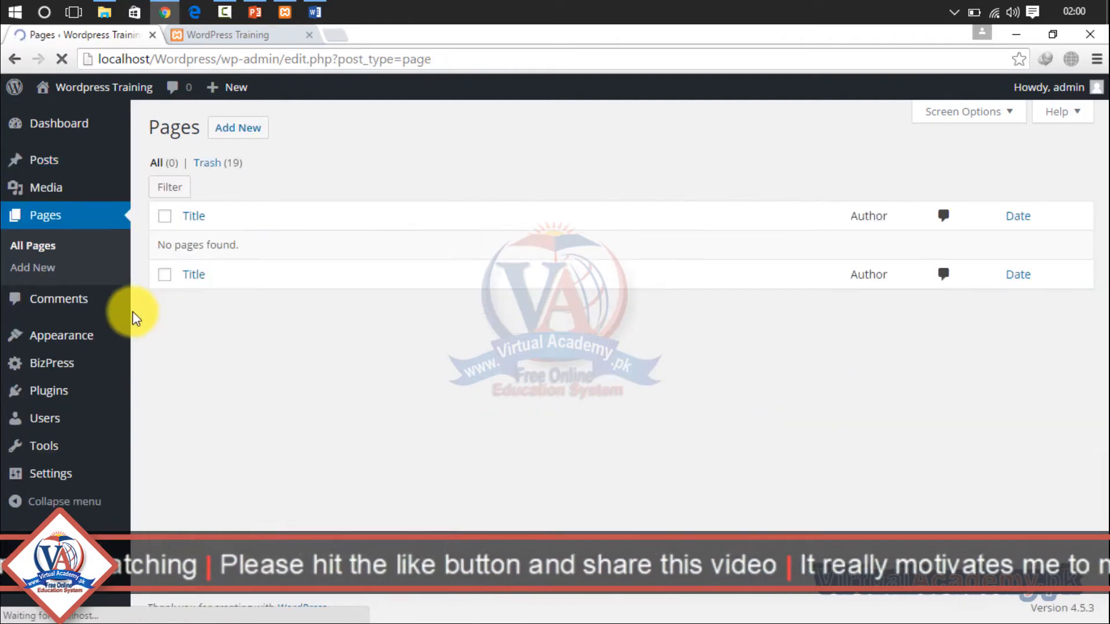
click(234, 126)
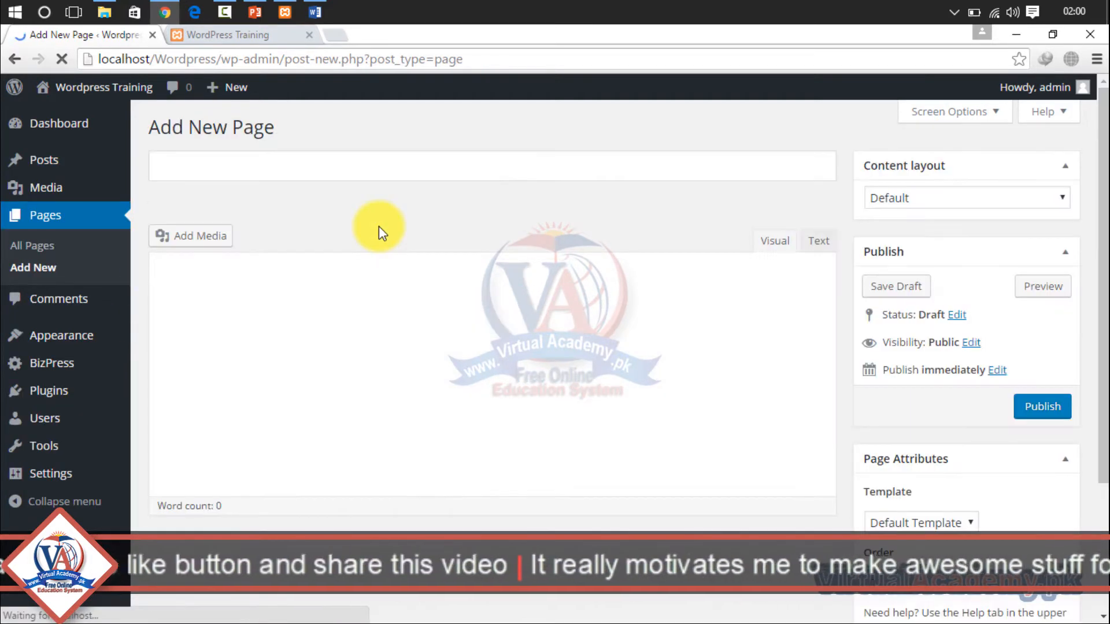
click(380, 172)
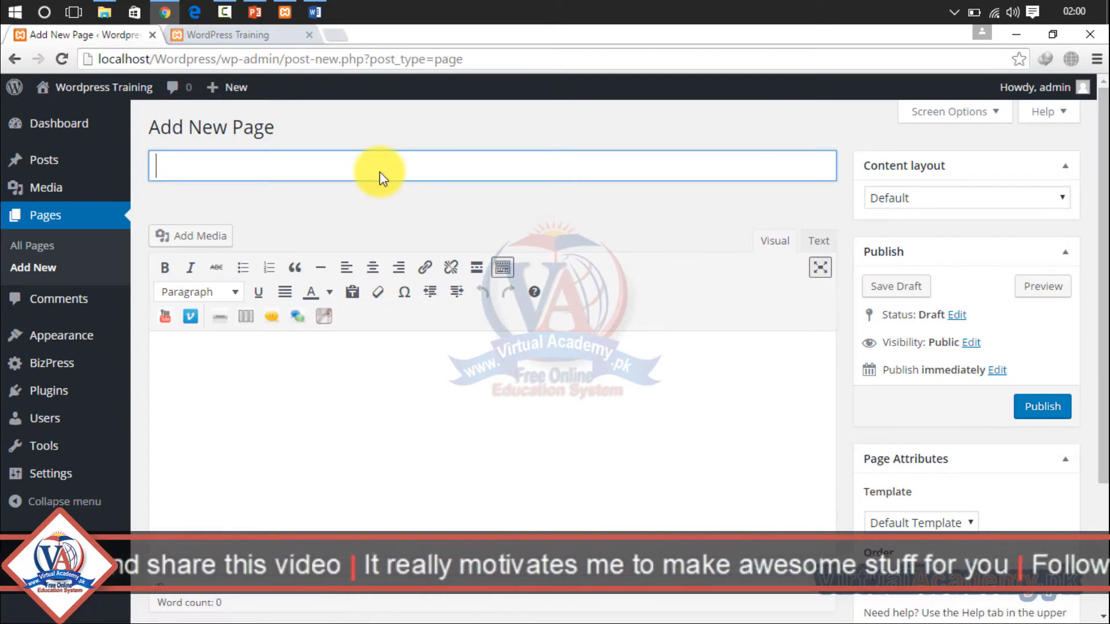
text(Home)
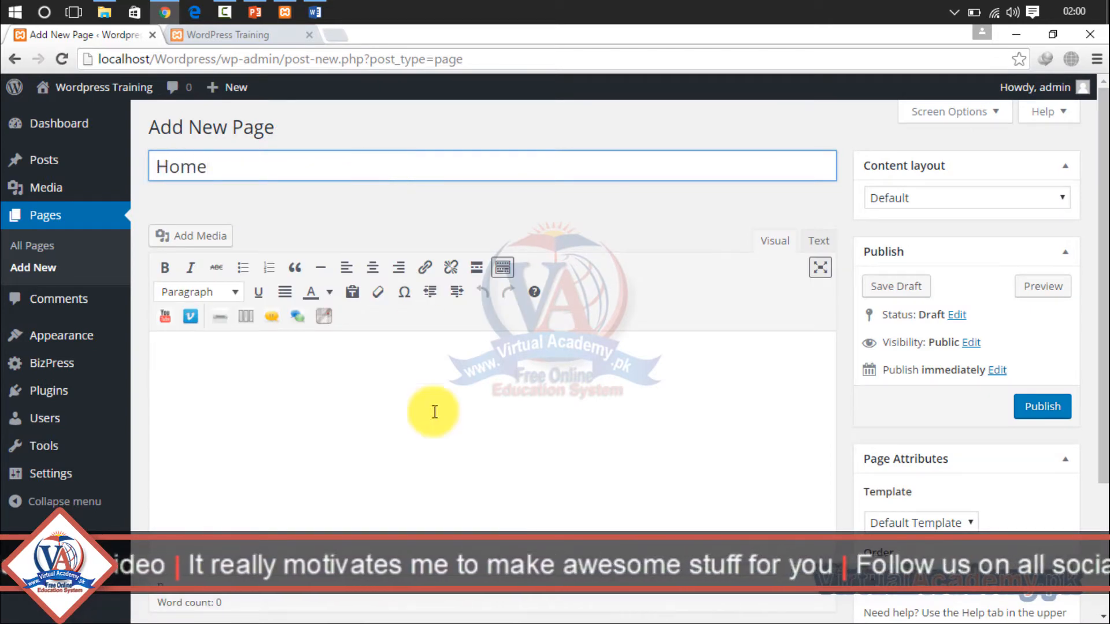
click(434, 433)
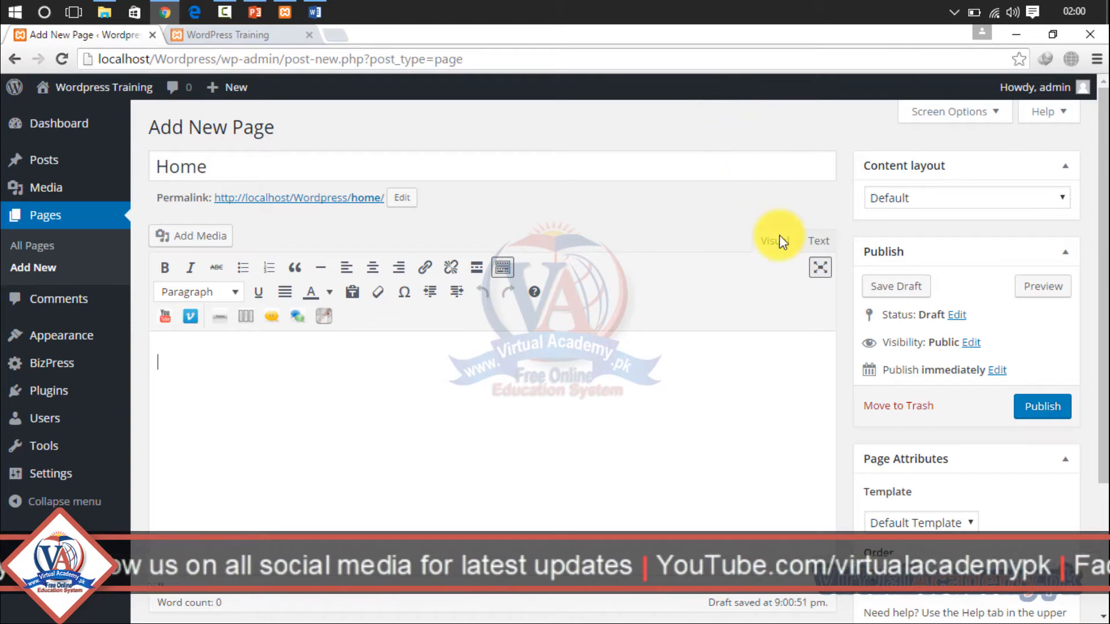
- Examine the template and content layout options available for the Home page without changing them
drag(1103, 110, 1103, 243)
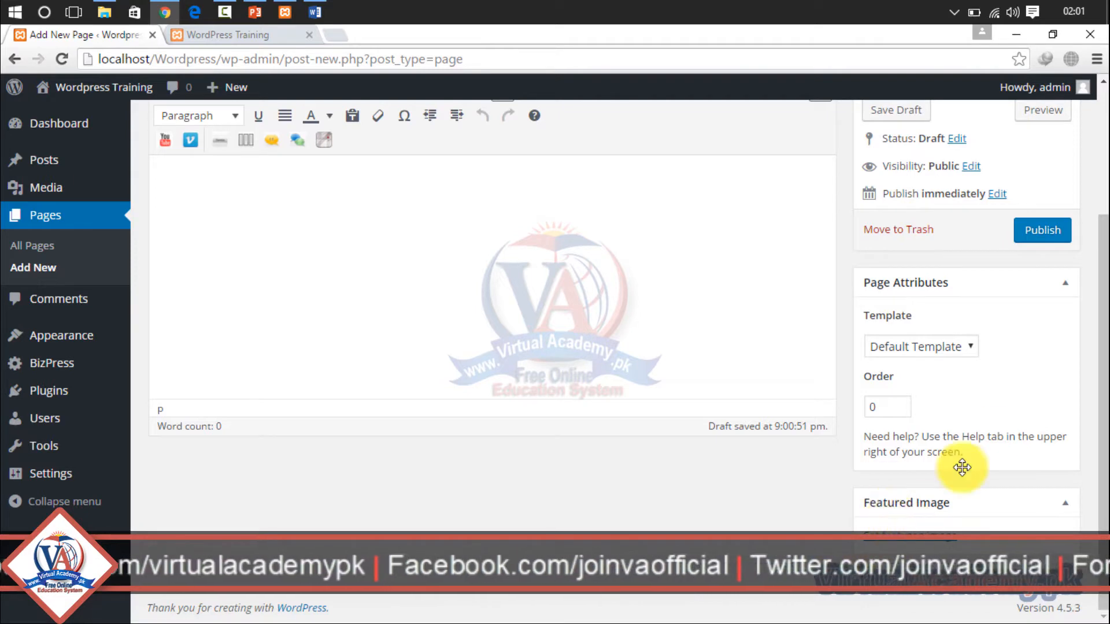
click(966, 348)
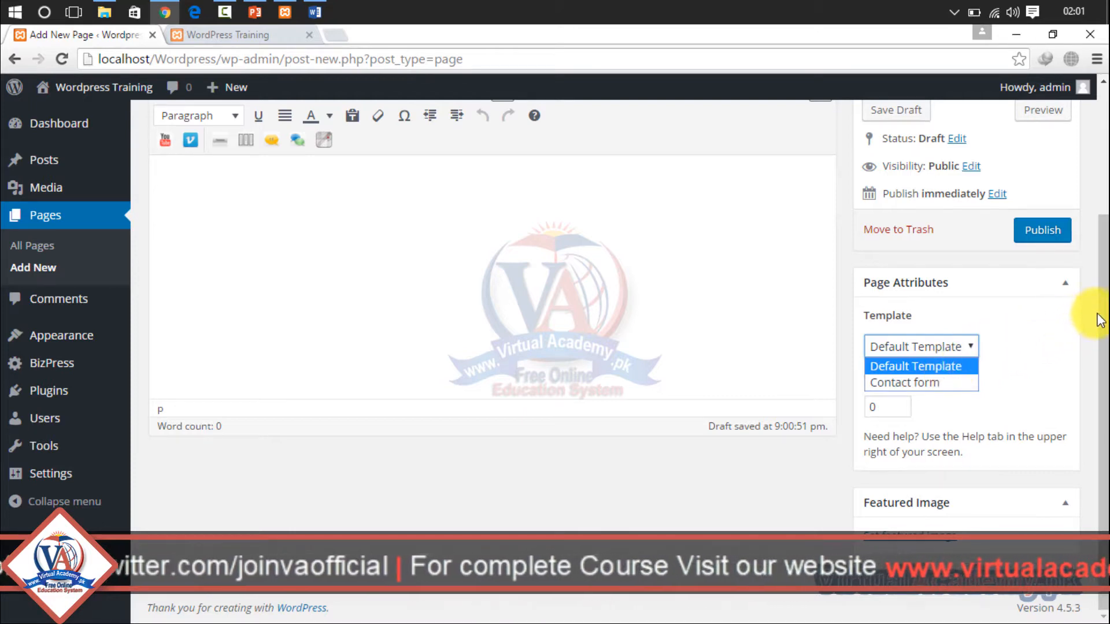
drag(1106, 305, 1104, 187)
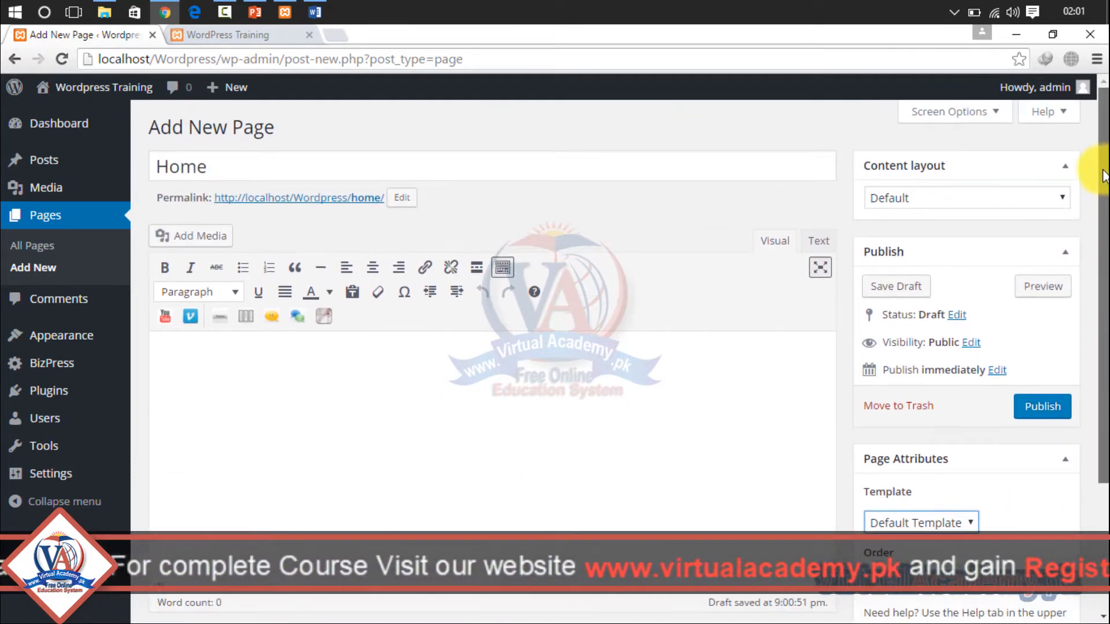
click(1022, 205)
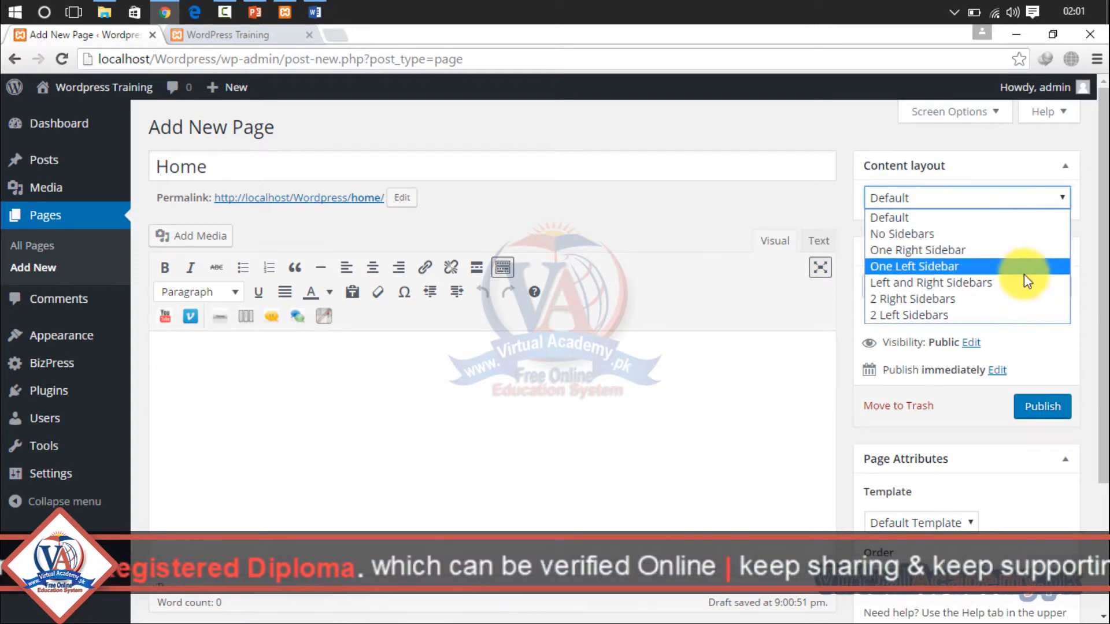
click(1105, 222)
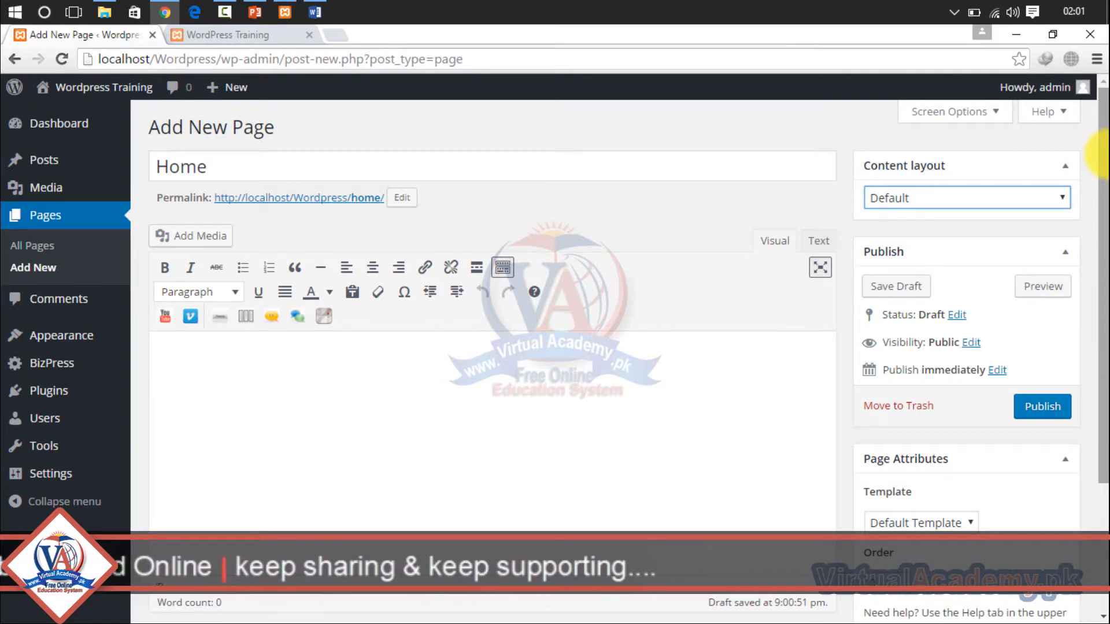
scroll(1099, 153, down, 2)
scroll(1102, 300, down, 1)
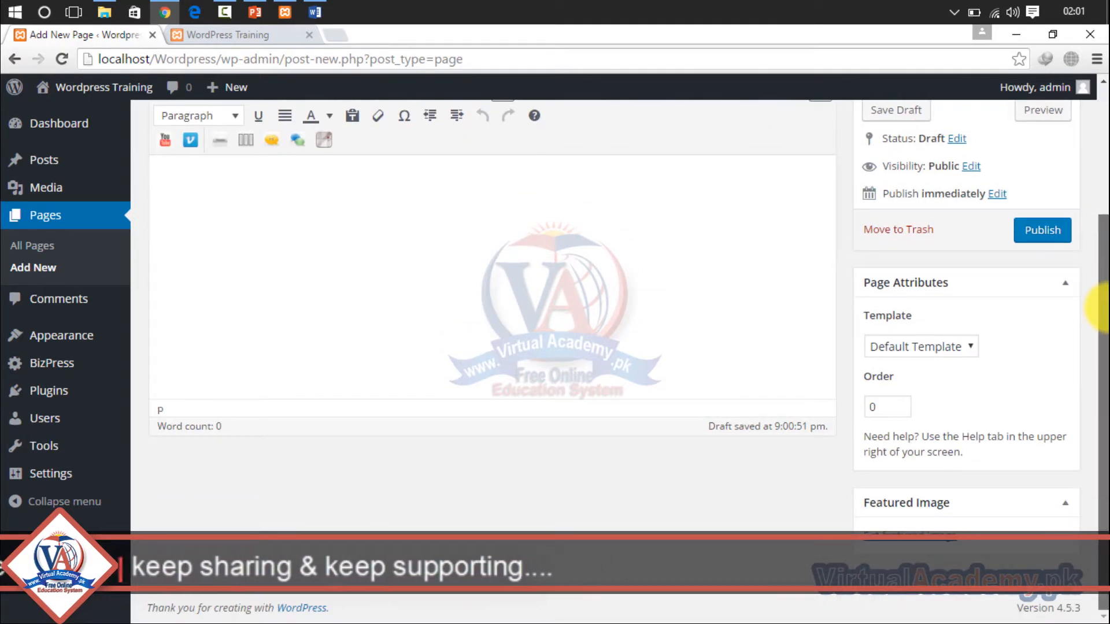
scroll(1101, 304, up, 3)
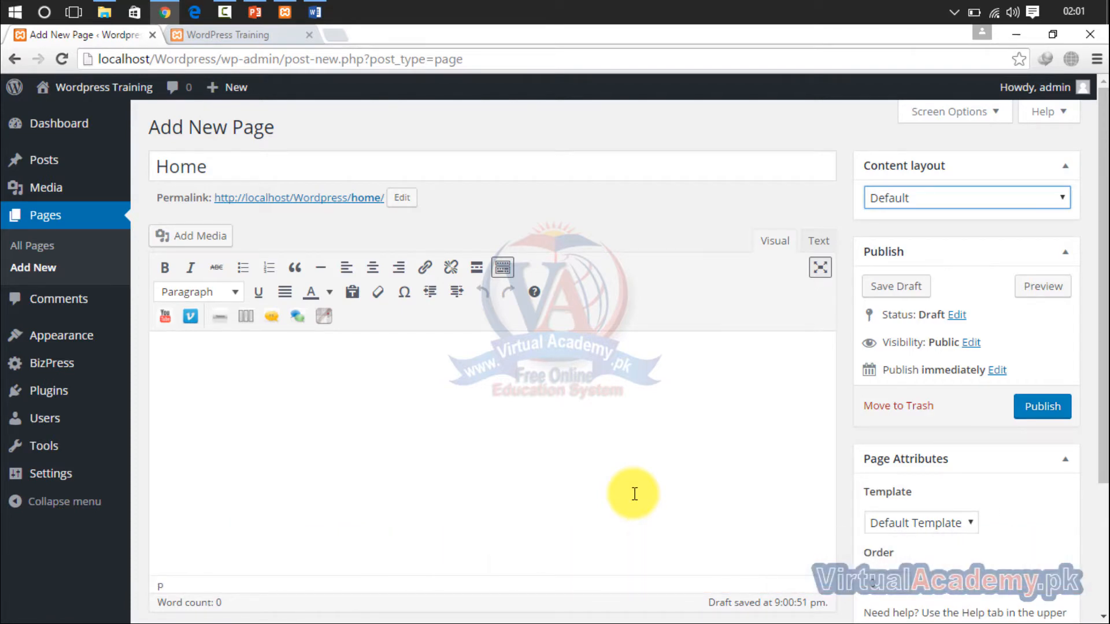
- Replace the page title "Home" with "About", leave the body empty, and publish the page
click(457, 383)
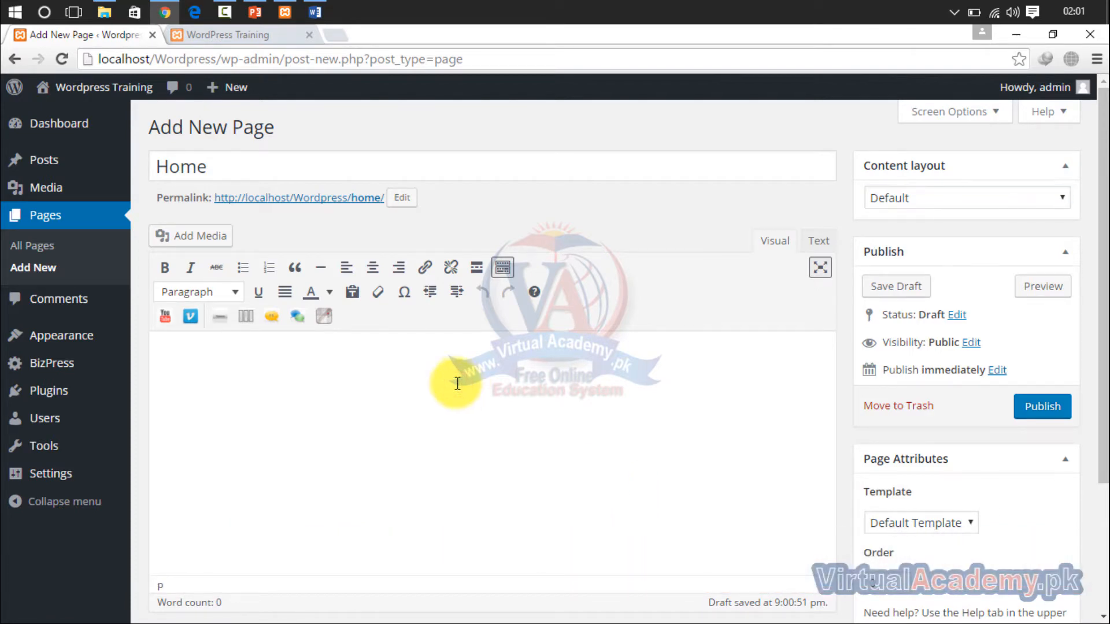
drag(289, 173, 155, 177)
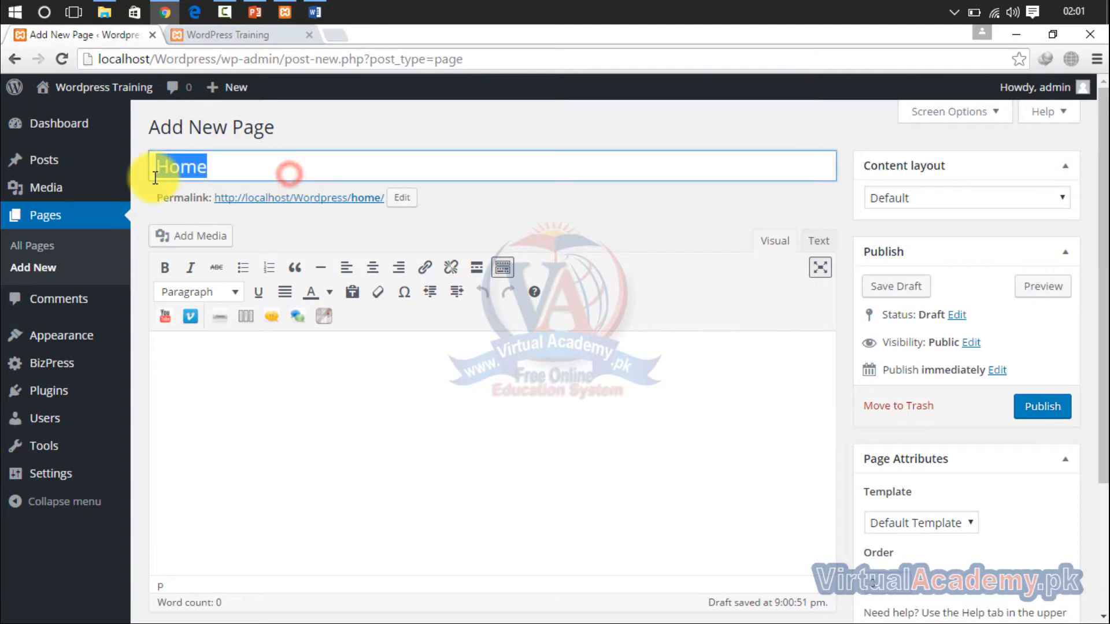
text(About)
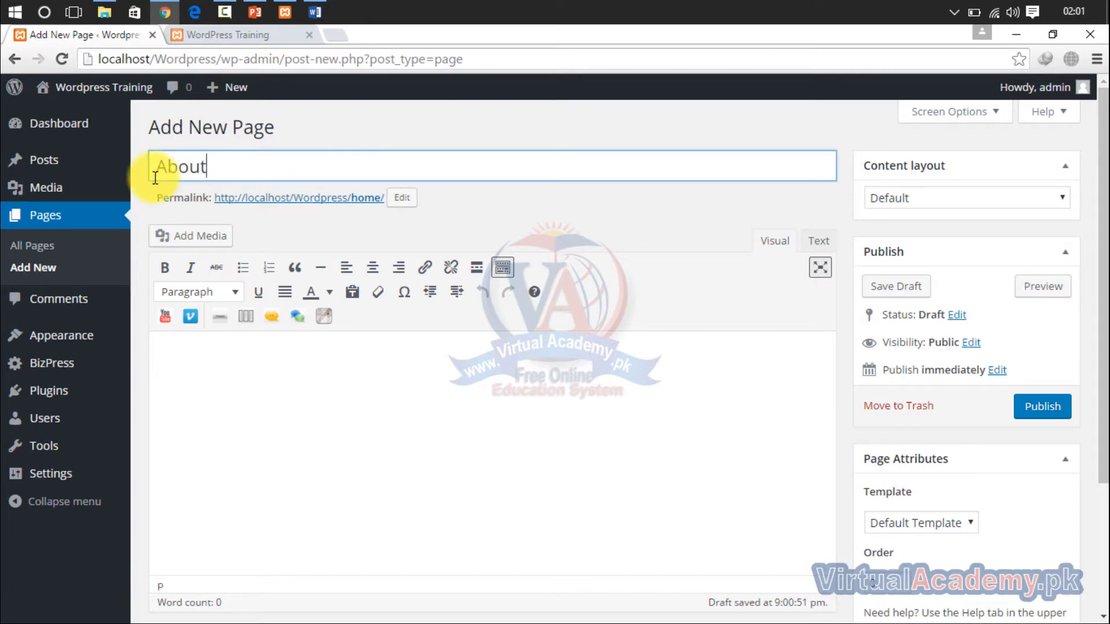
click(245, 473)
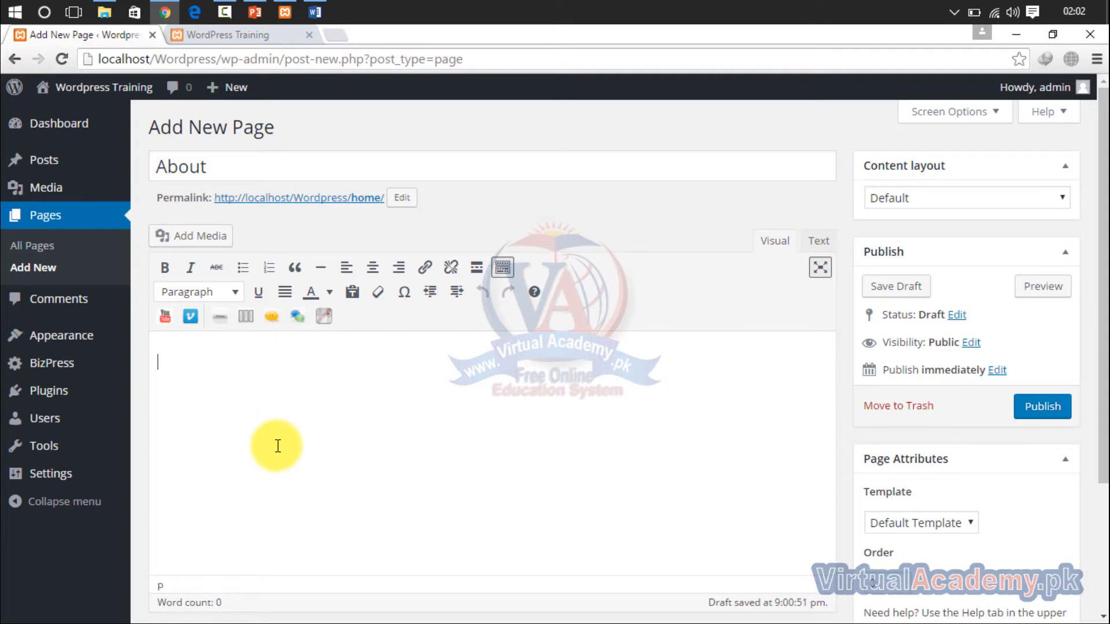
click(1044, 407)
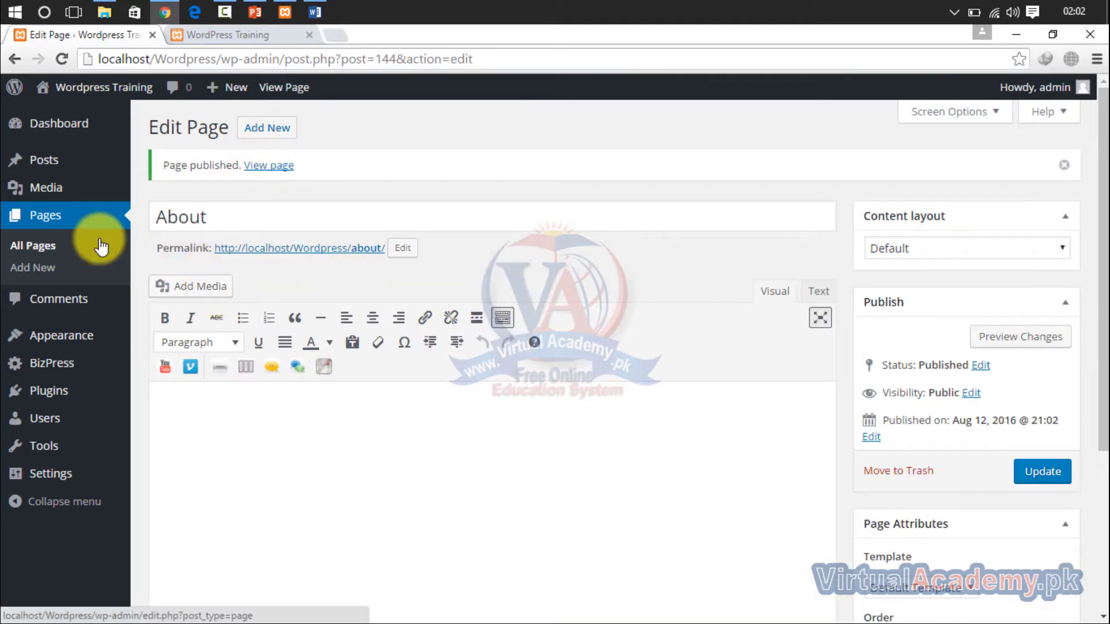
- Add a new page titled "Contact" with an empty body and publish it
click(258, 138)
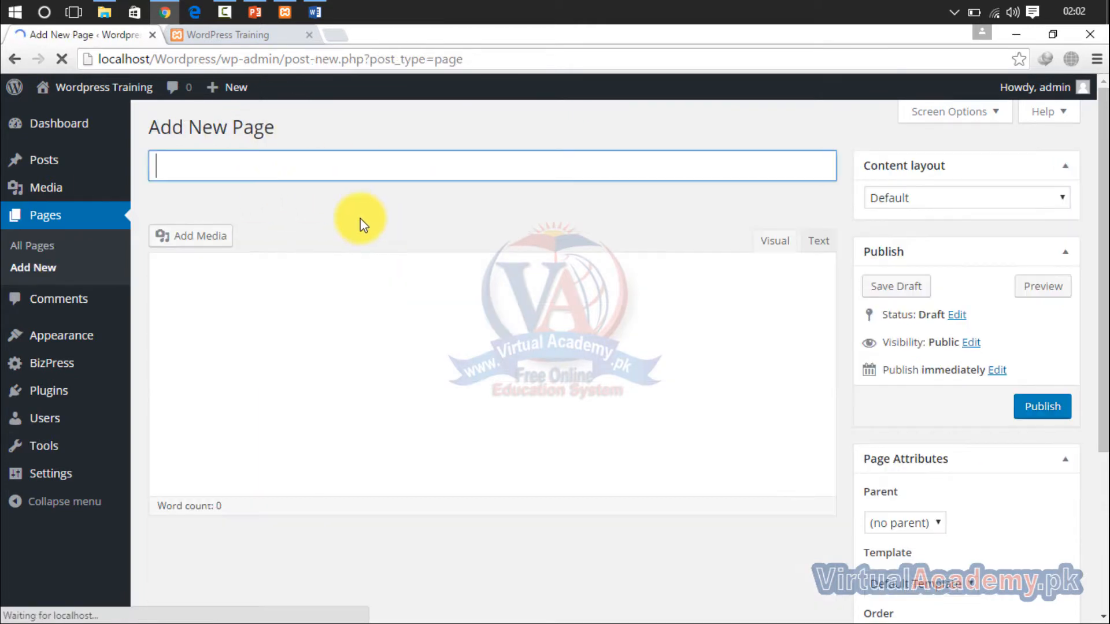
click(344, 169)
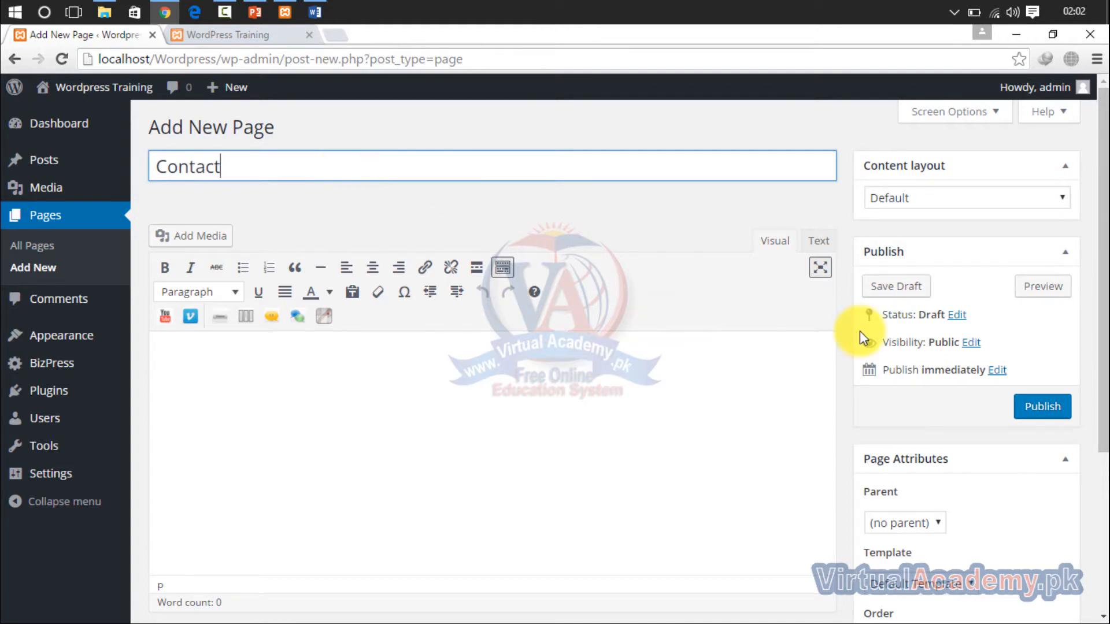
click(1043, 409)
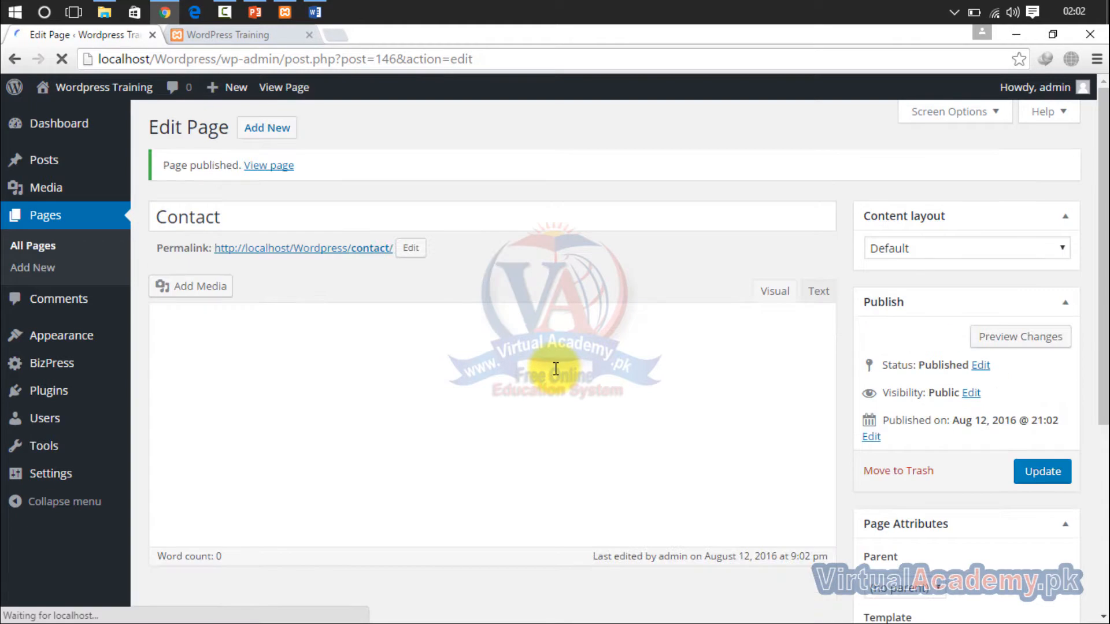
- Create another page titled "Privacy policy" with no body content and publish it
click(278, 142)
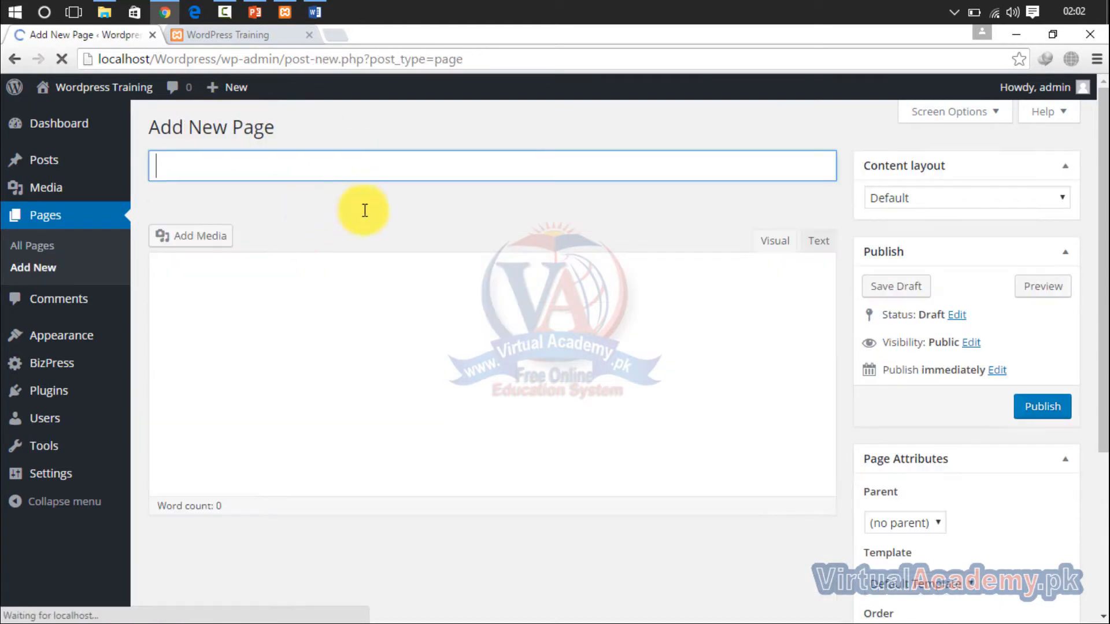
click(355, 167)
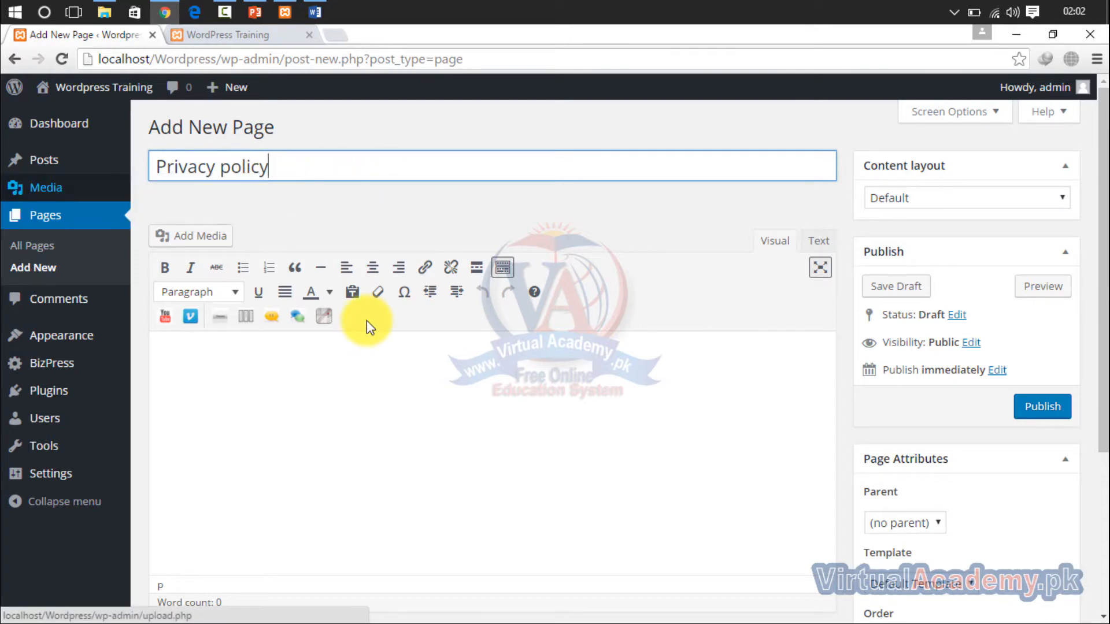
click(1033, 406)
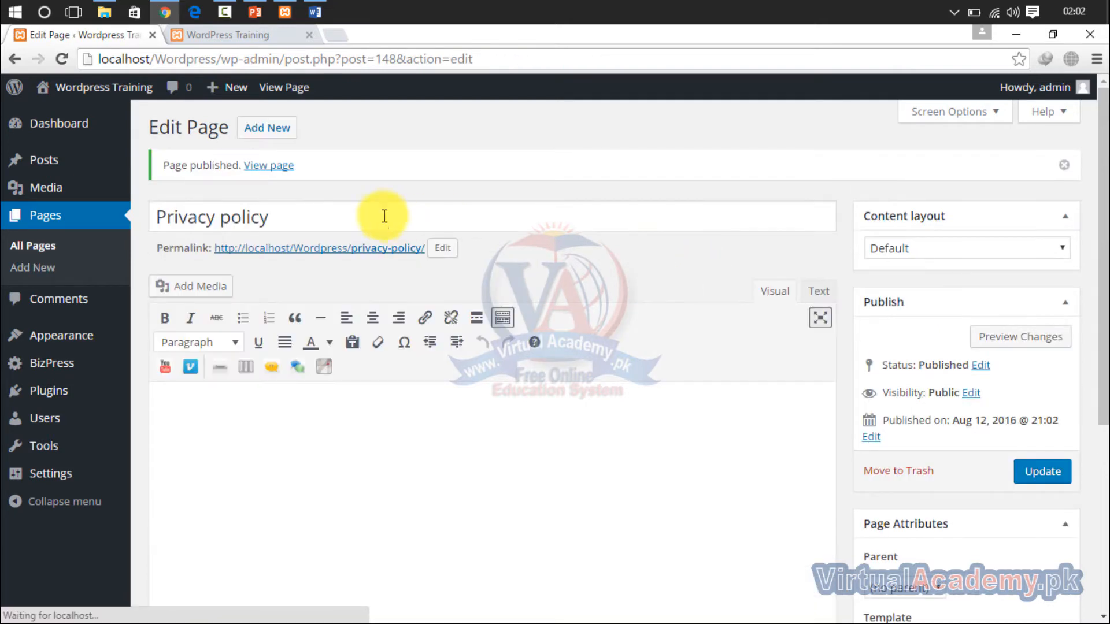
- Add a further new page titled "Services", leaving its body empty, and publish it
click(273, 136)
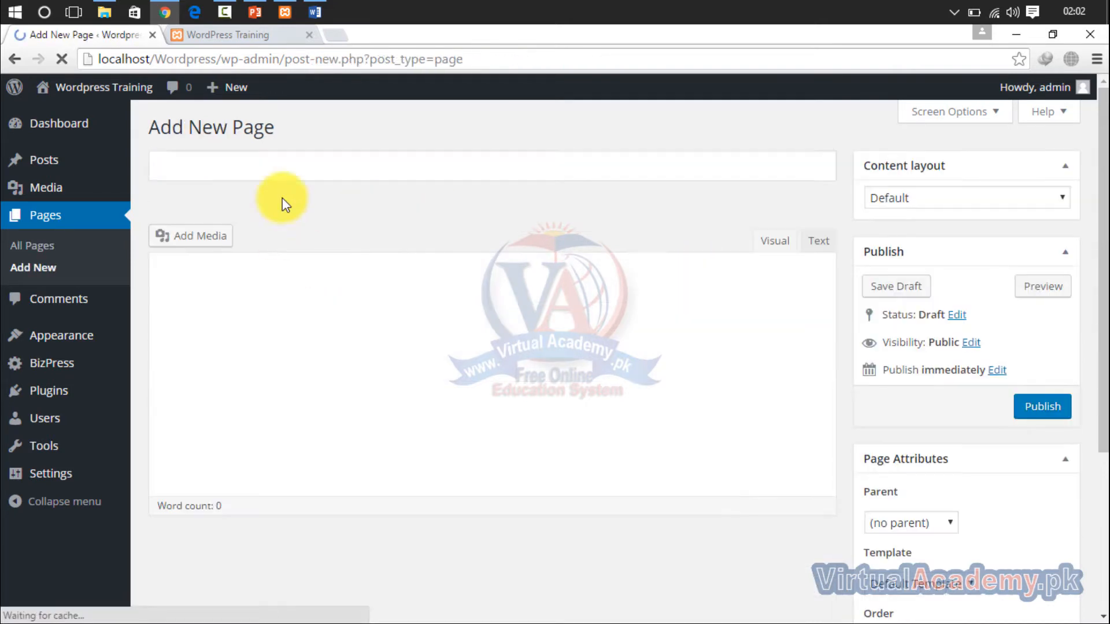
click(318, 166)
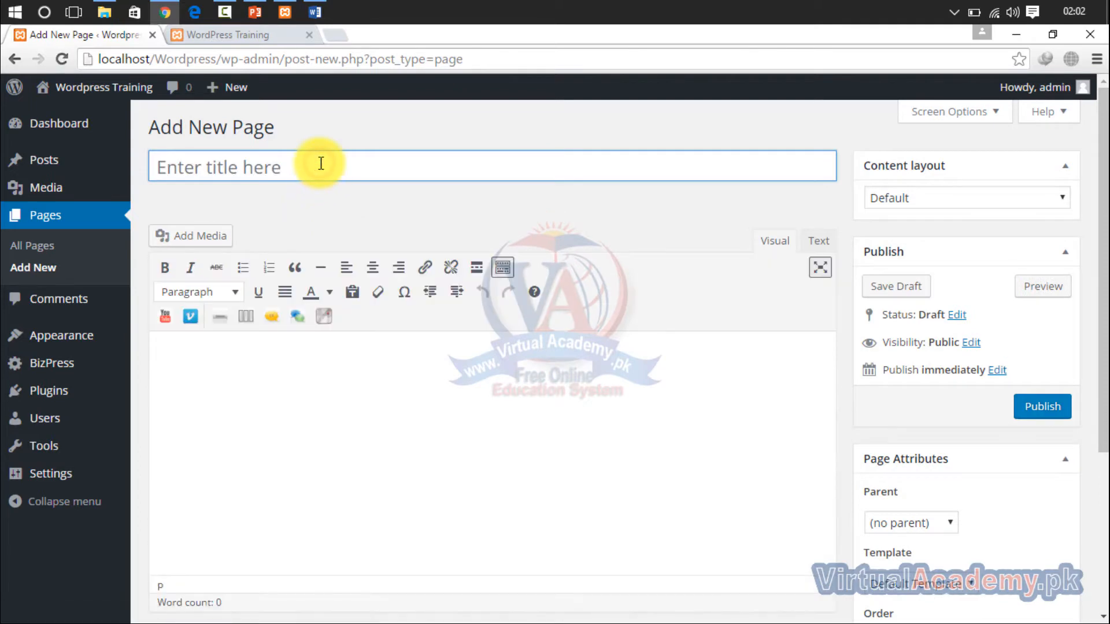
text(Services)
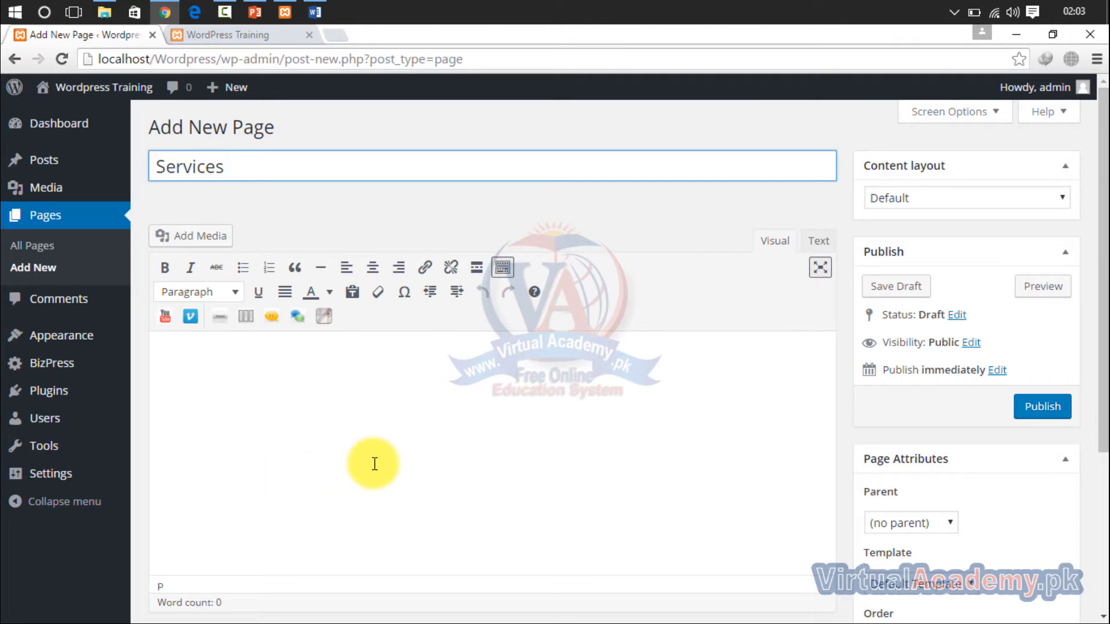
click(1035, 412)
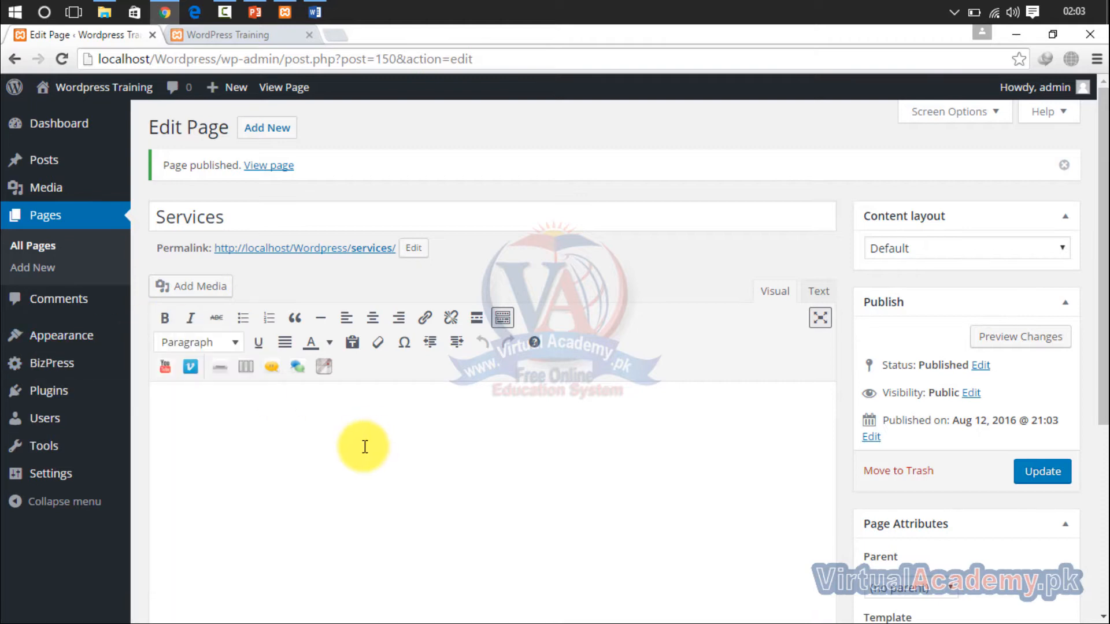
- Go to the post categories and name the new category "AutoCAD Electrical"
mouse_move(104, 408)
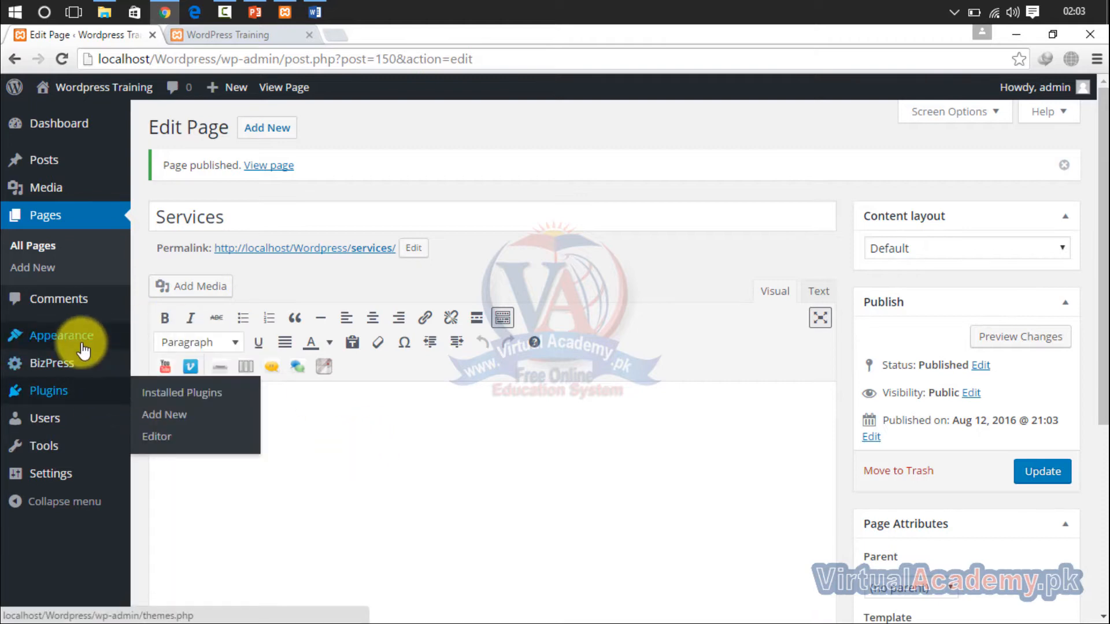
mouse_move(87, 168)
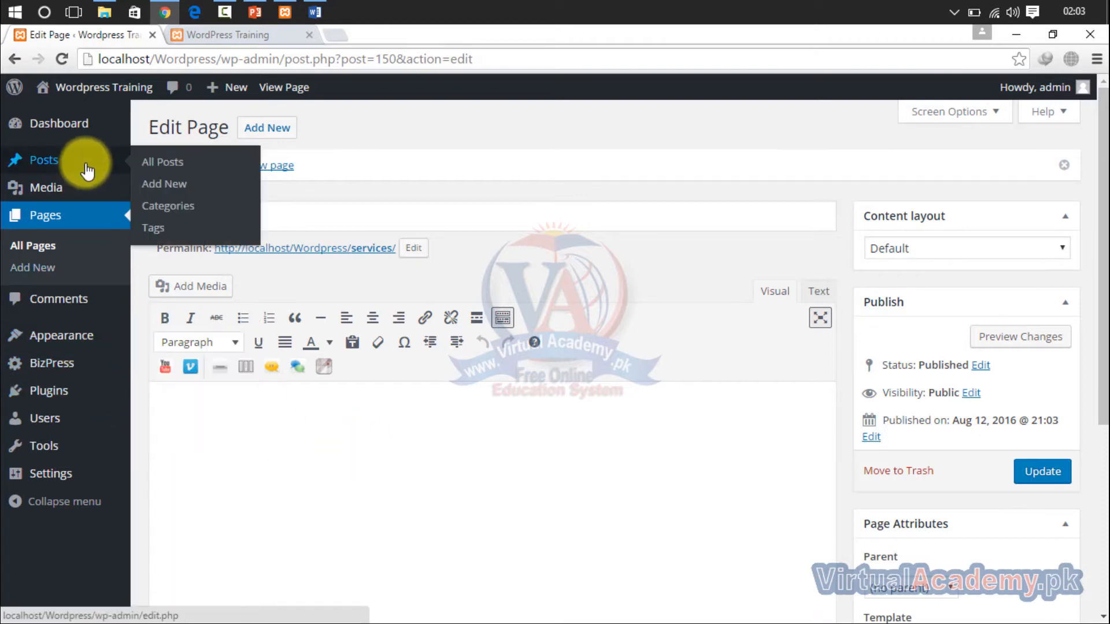
click(173, 208)
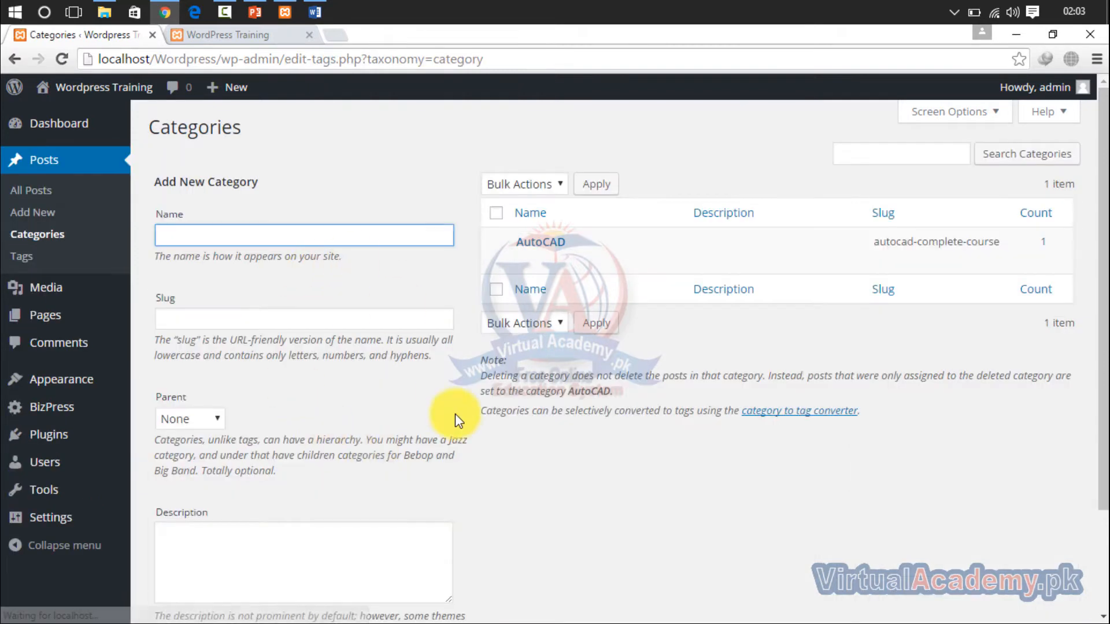
mouse_move(551, 254)
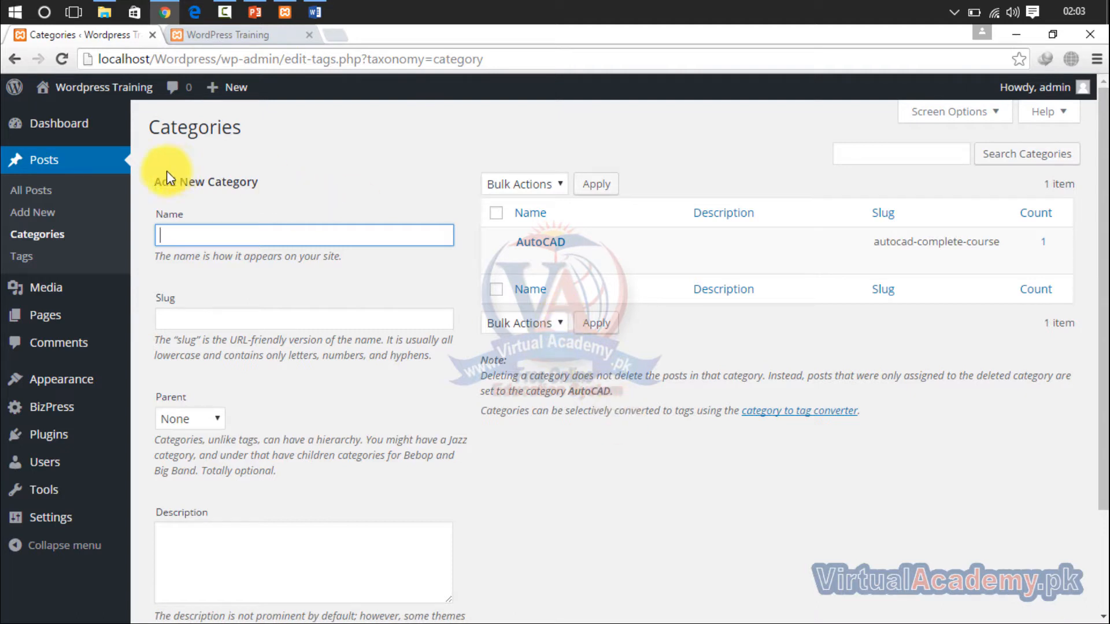
click(249, 241)
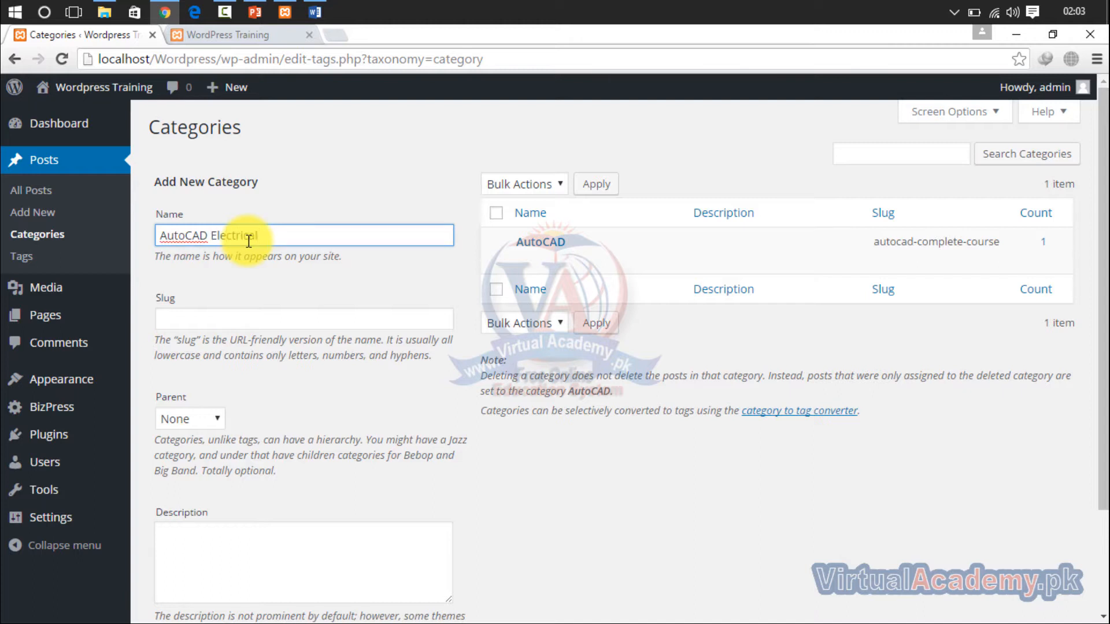
- Set the new category's slug to "AutoCAD Electrical", with a capital E matching the category name
click(255, 319)
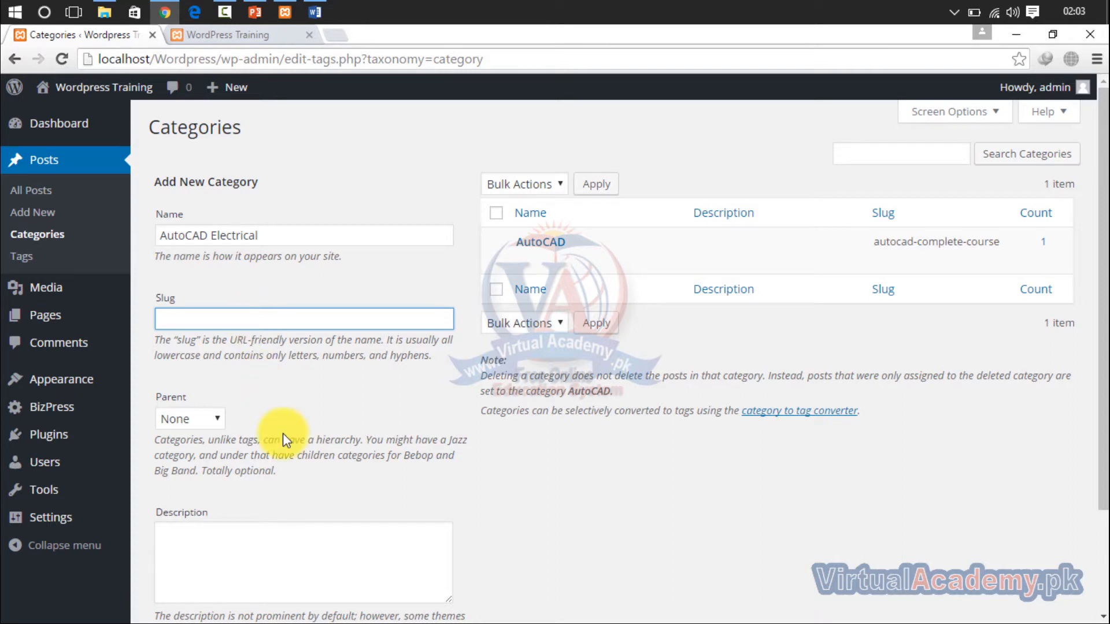
text(Auto)
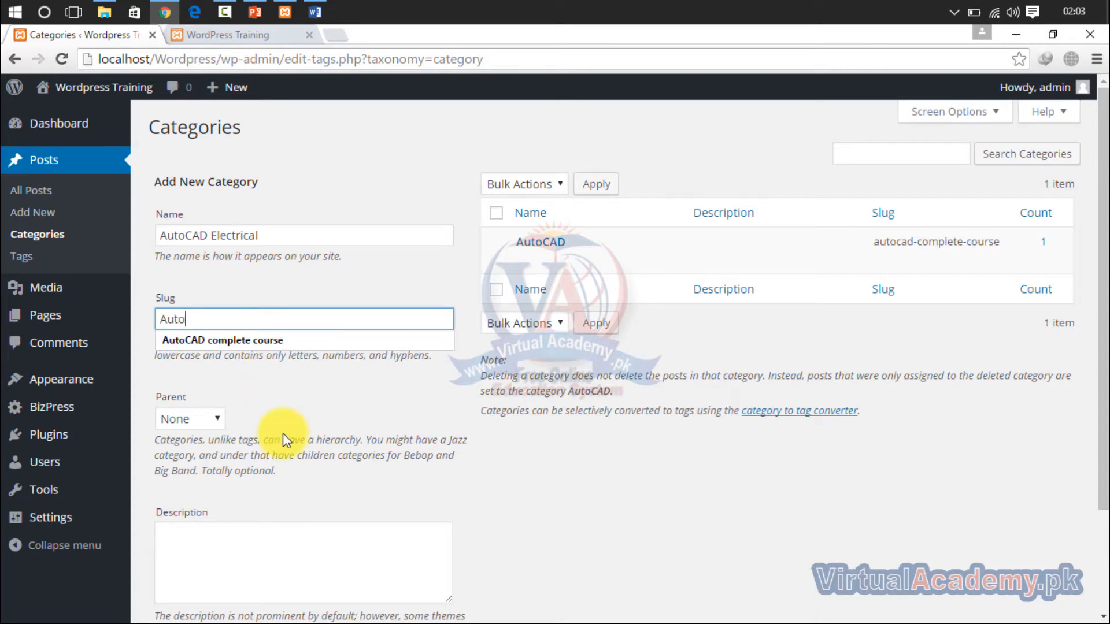
text(CAD electr)
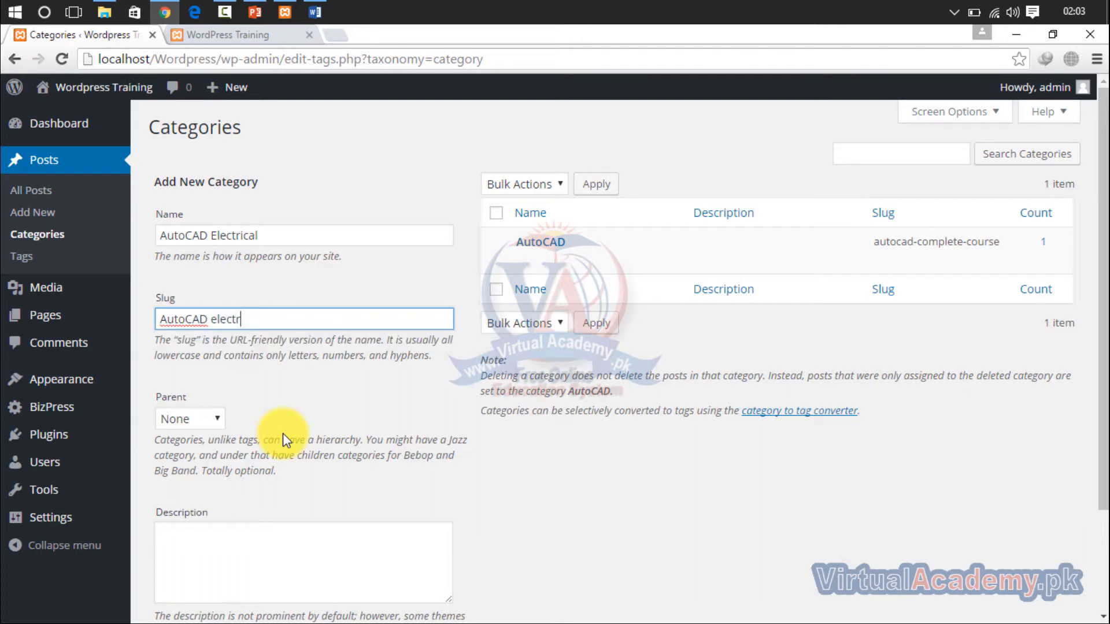
text(ical)
key(Left)
key(Left)
key(Left)
key(Left)
key(Left)
key(Left)
key(Left)
key(Left)
key(Left)
key(Left)
key(BackSpace)
text(E)
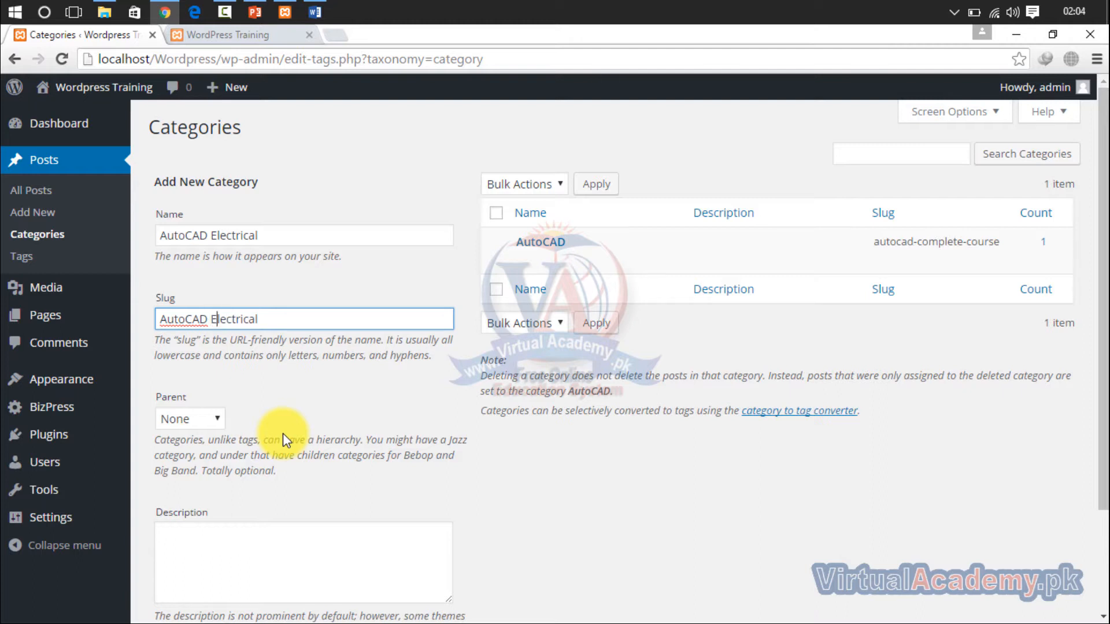
click(329, 325)
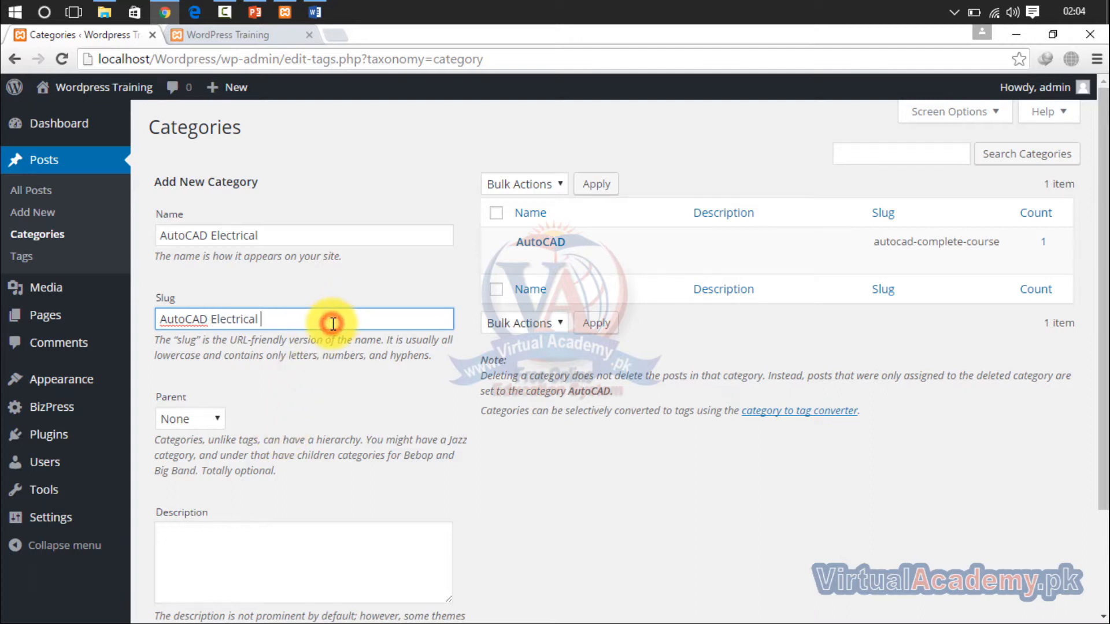
click(302, 229)
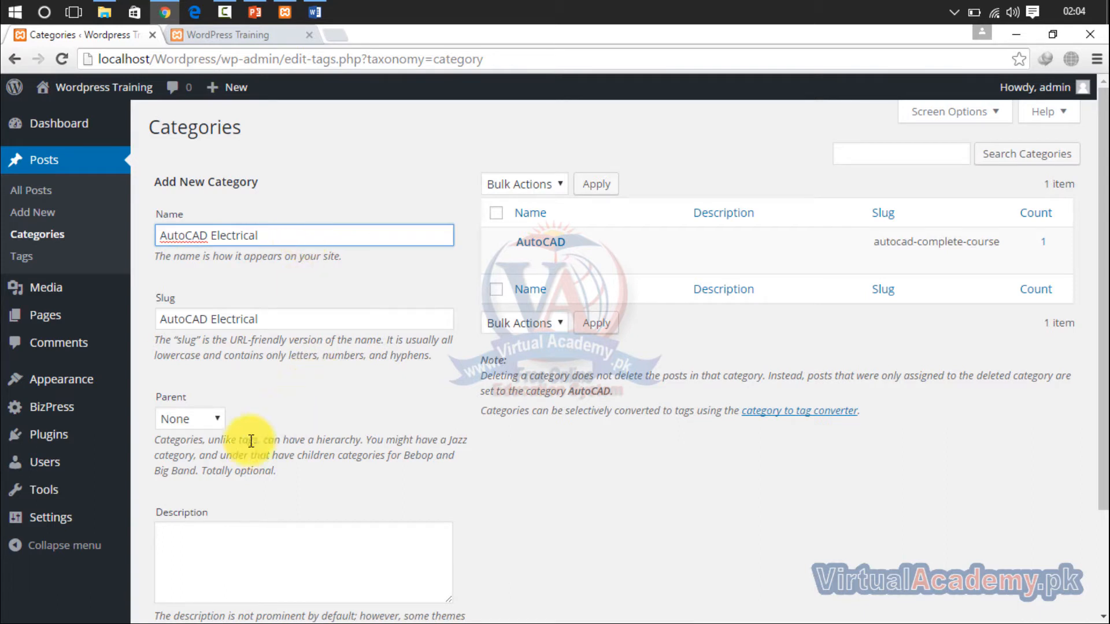
- Try AutoCAD as the new category's parent, and set the parent back to None
click(215, 422)
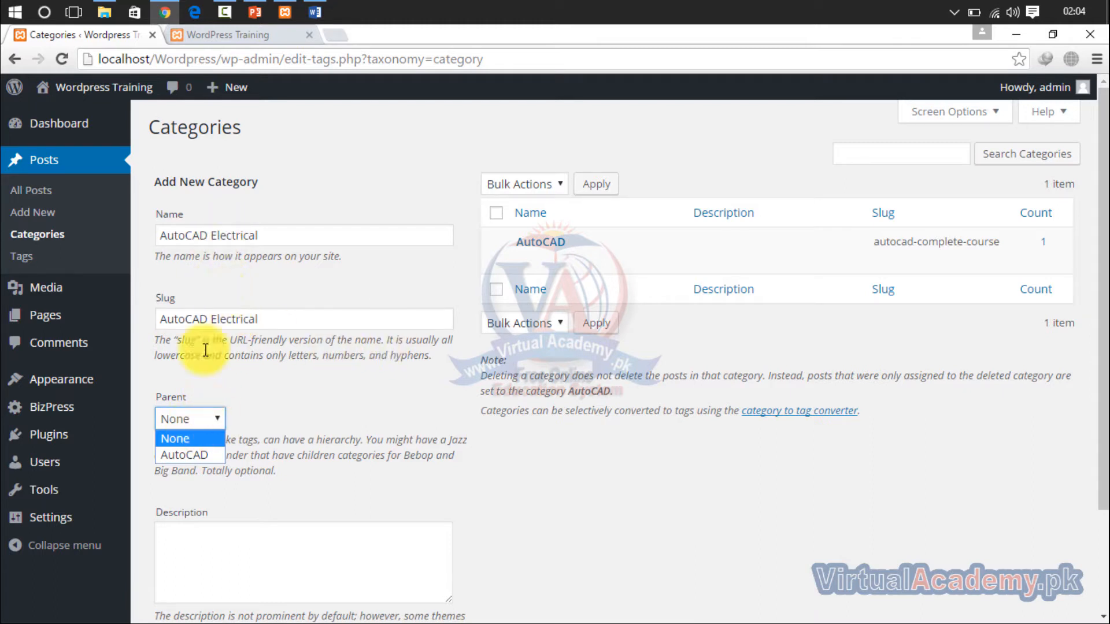
click(186, 456)
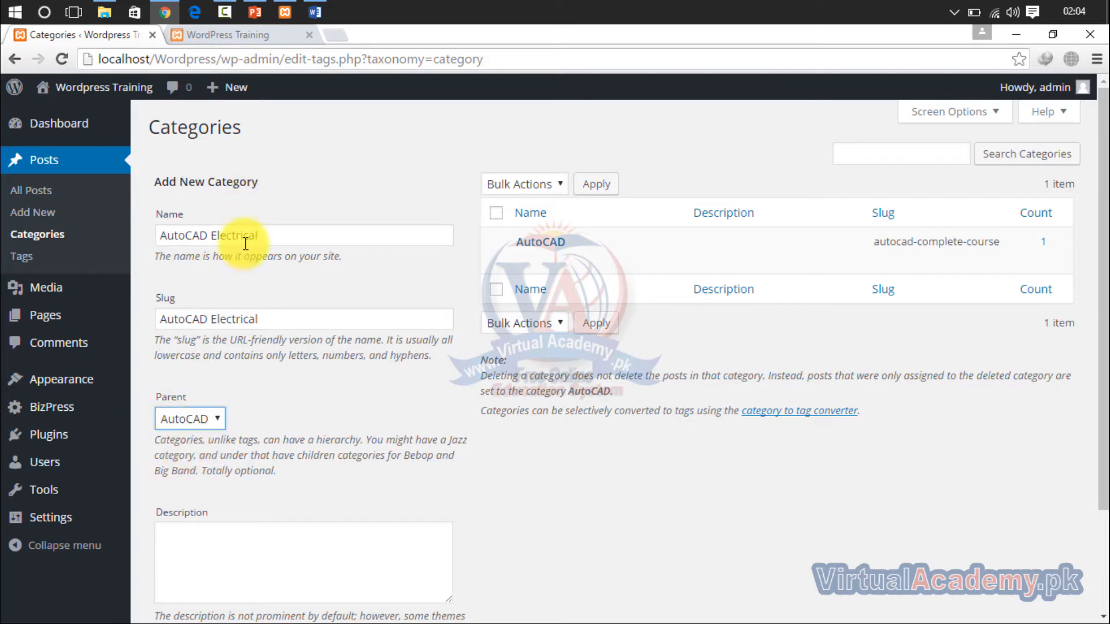
click(183, 417)
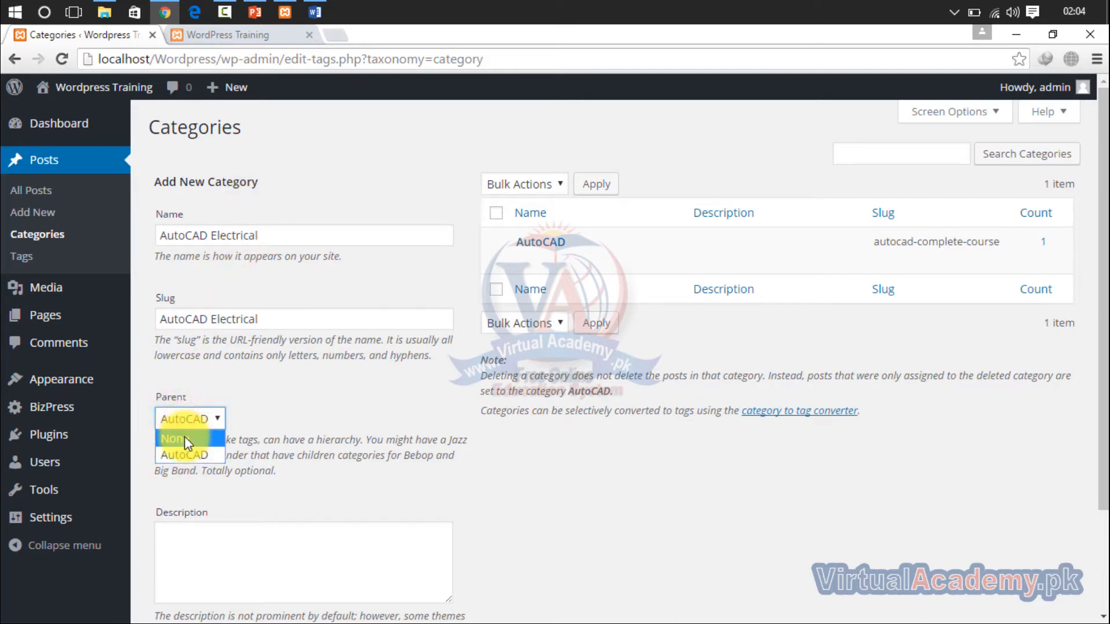
click(185, 438)
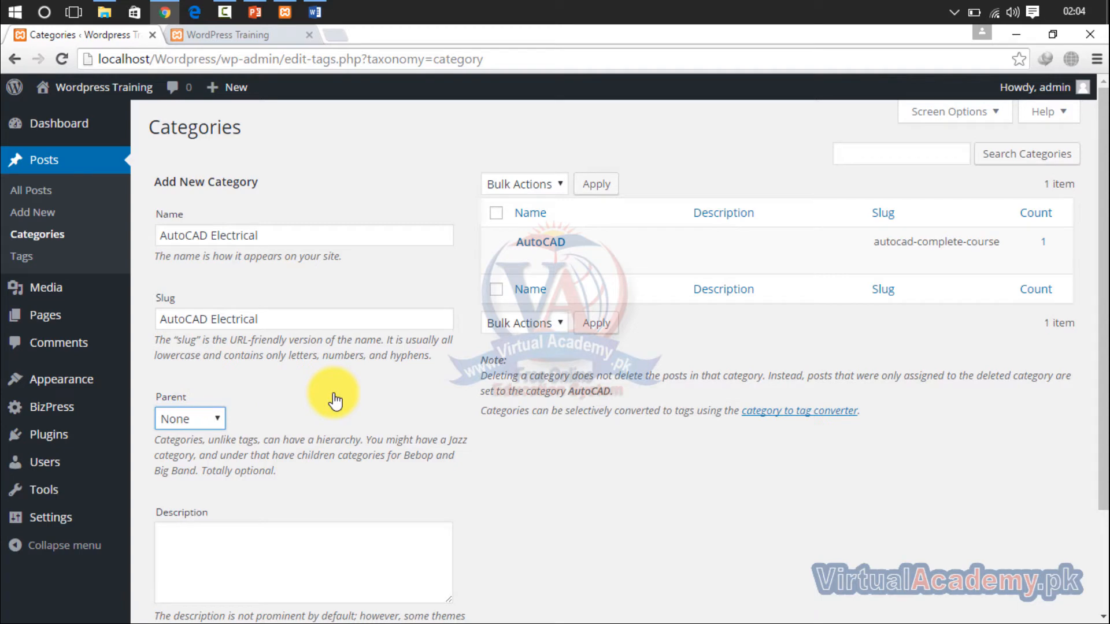
drag(334, 397, 279, 341)
click(276, 414)
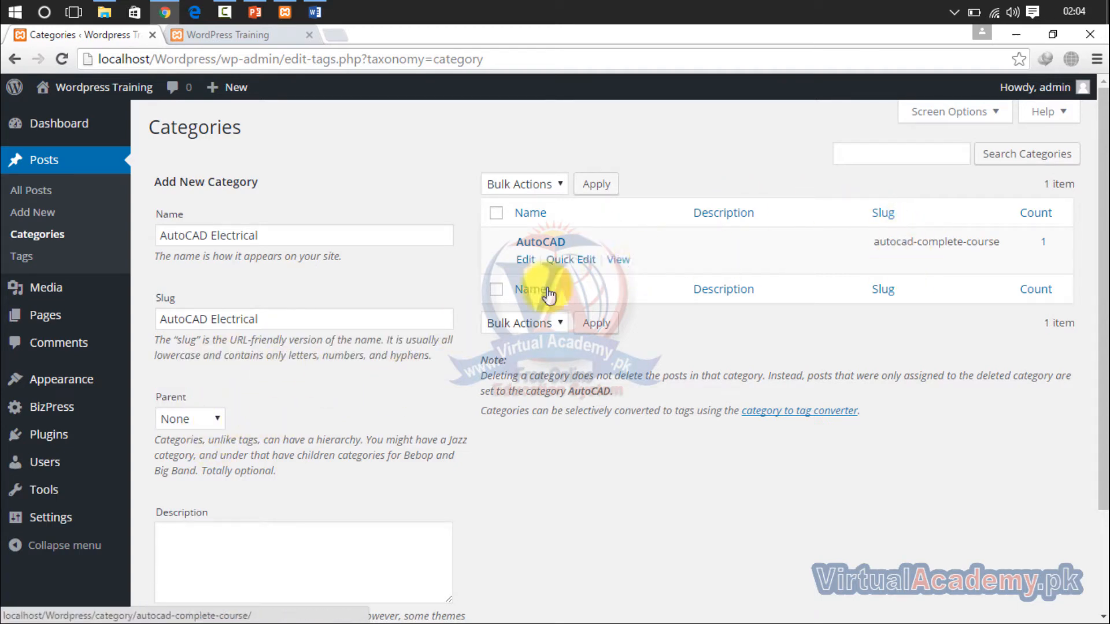
- Add the AutoCAD Electrical category, submit it again with the description "kjfisdj", and open the category for quick editing
drag(1103, 298, 1103, 398)
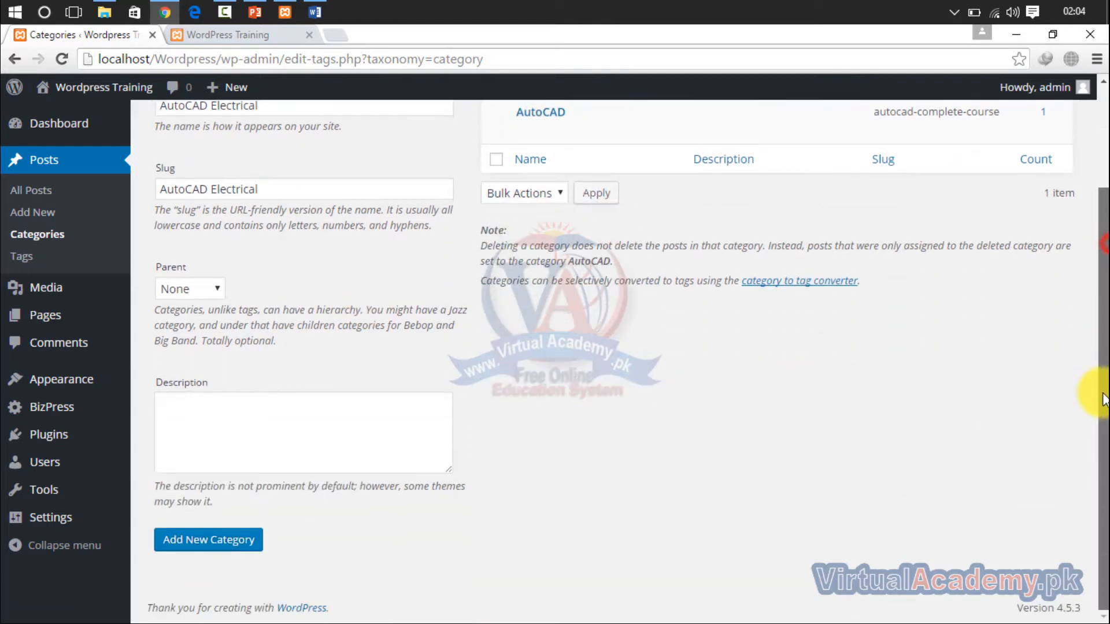
click(225, 546)
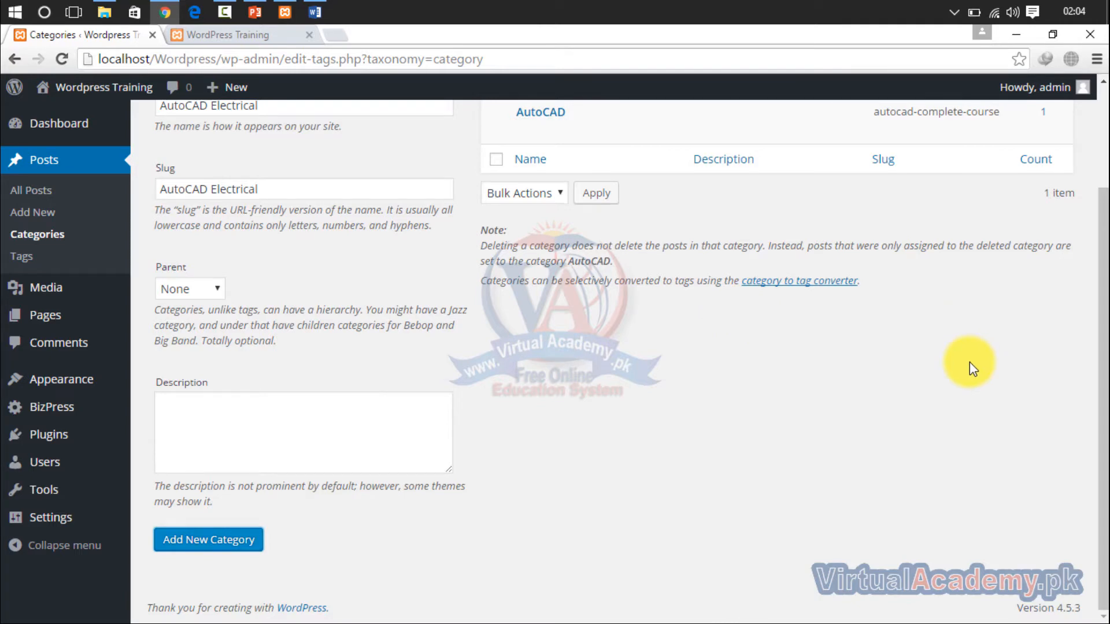
drag(1103, 275, 1031, 339)
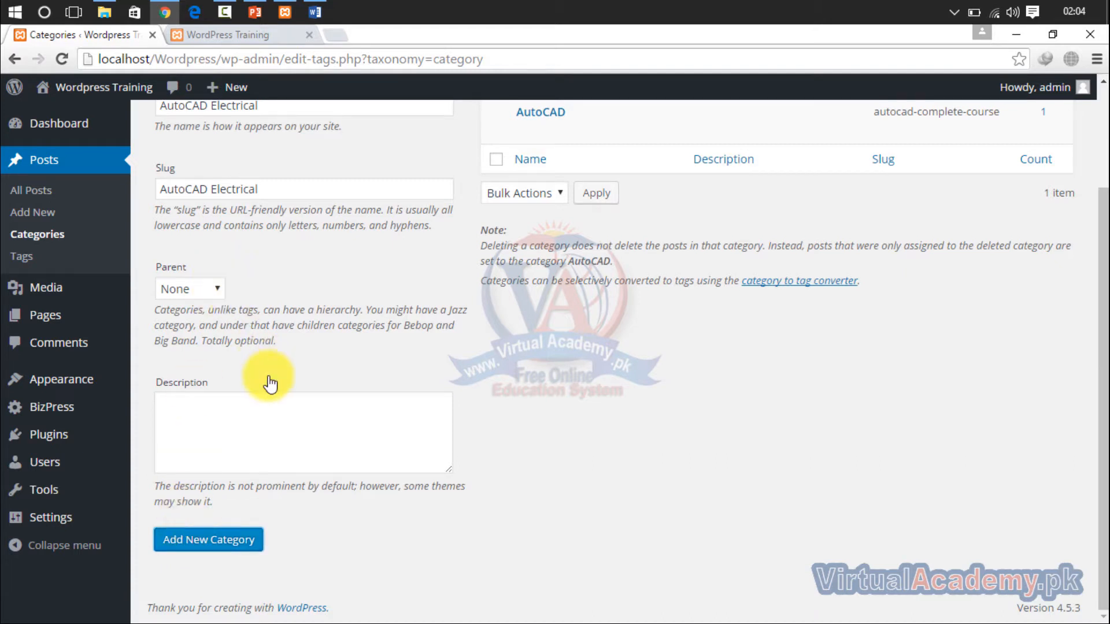
click(255, 421)
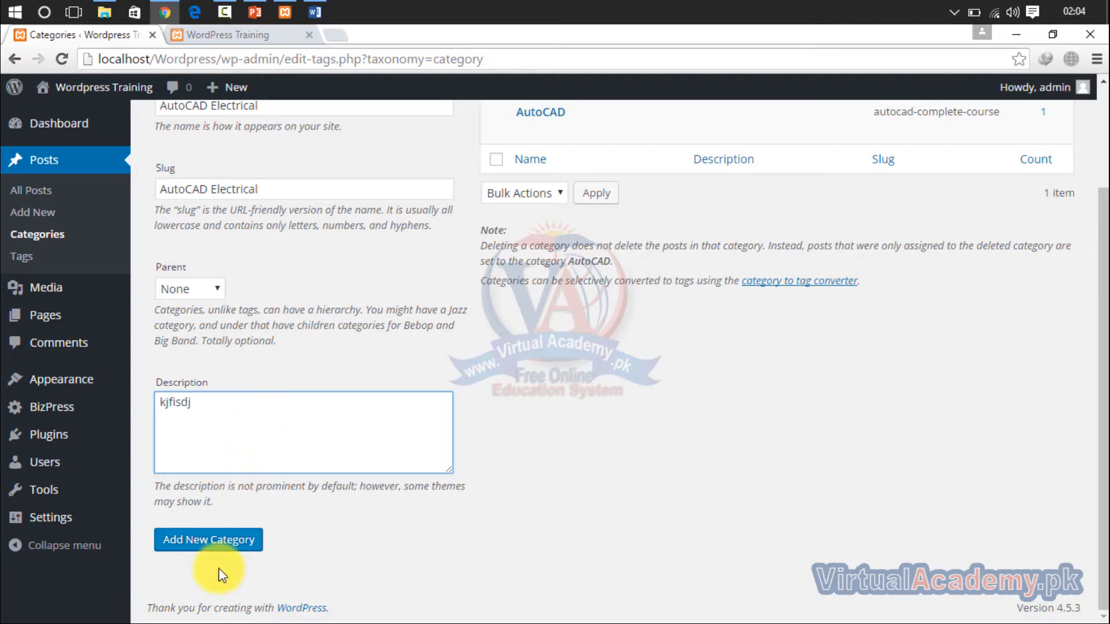
click(220, 542)
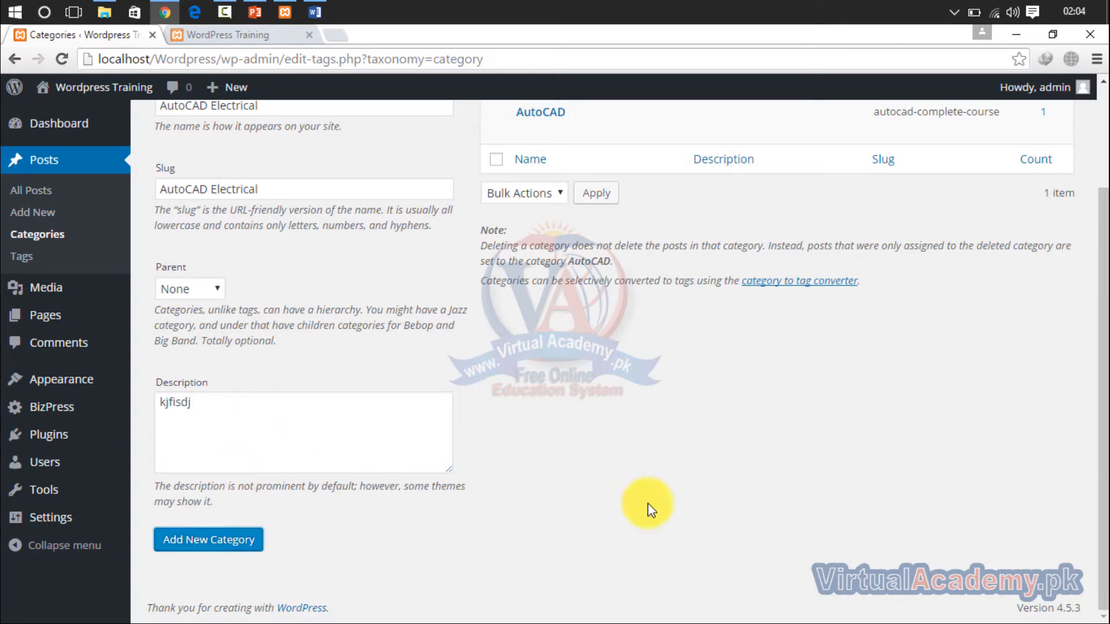
drag(1102, 387, 1101, 278)
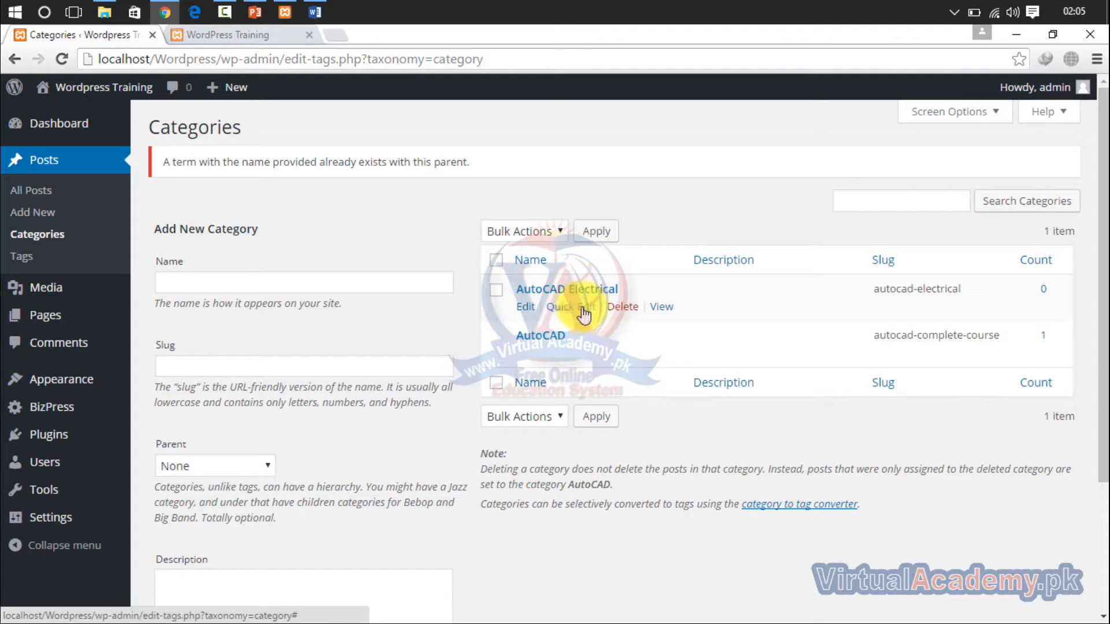
click(585, 309)
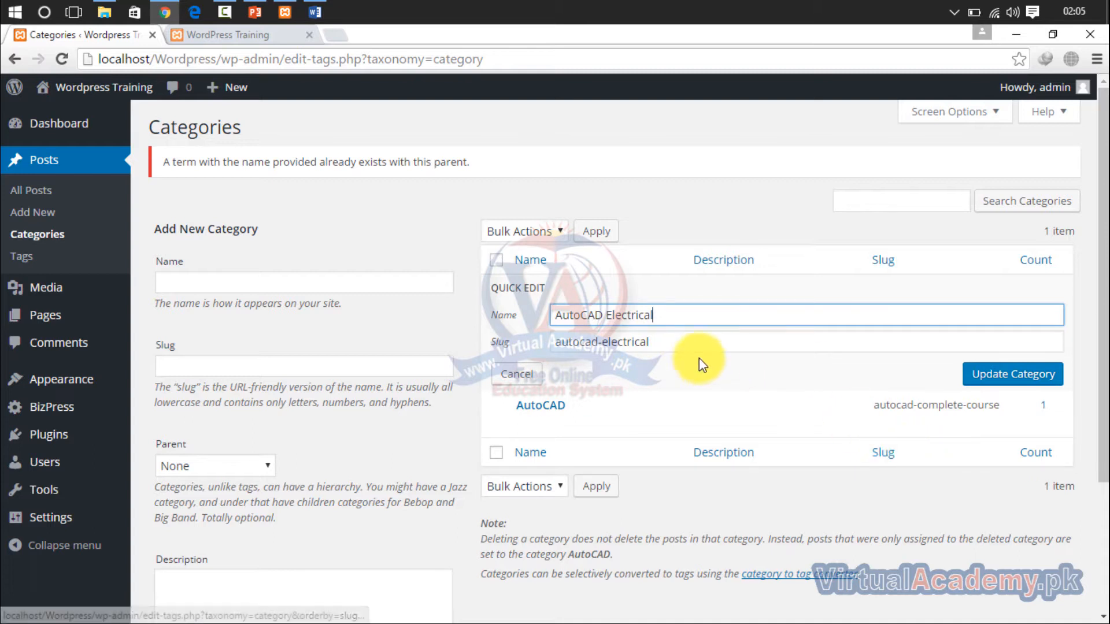
click(354, 207)
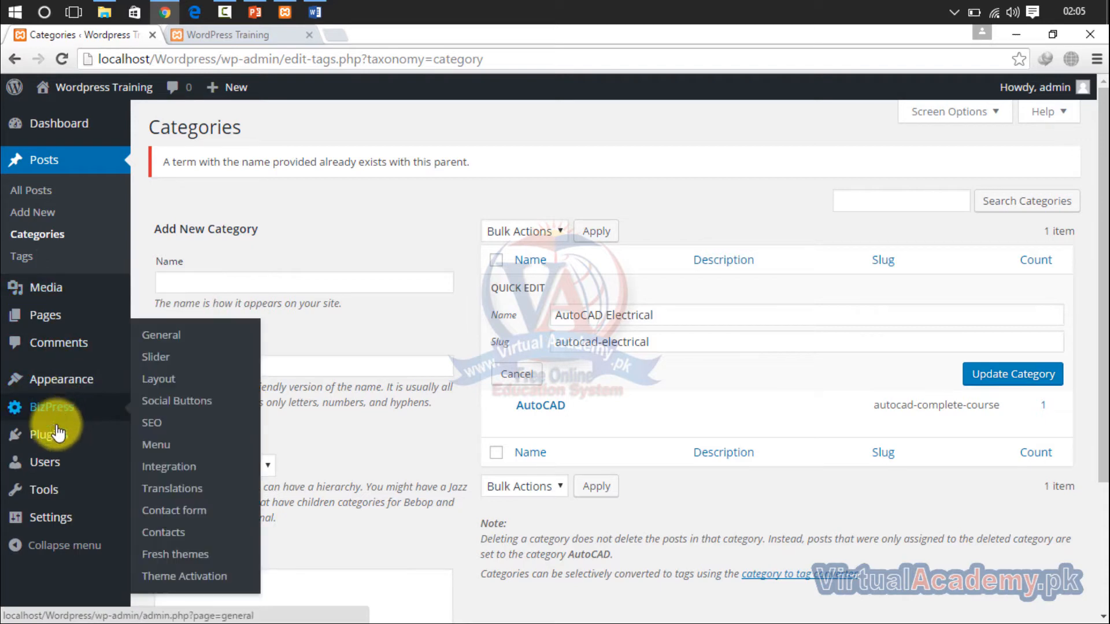
- Open the list of all pages and check the navigation bar on the site's front page
click(49, 312)
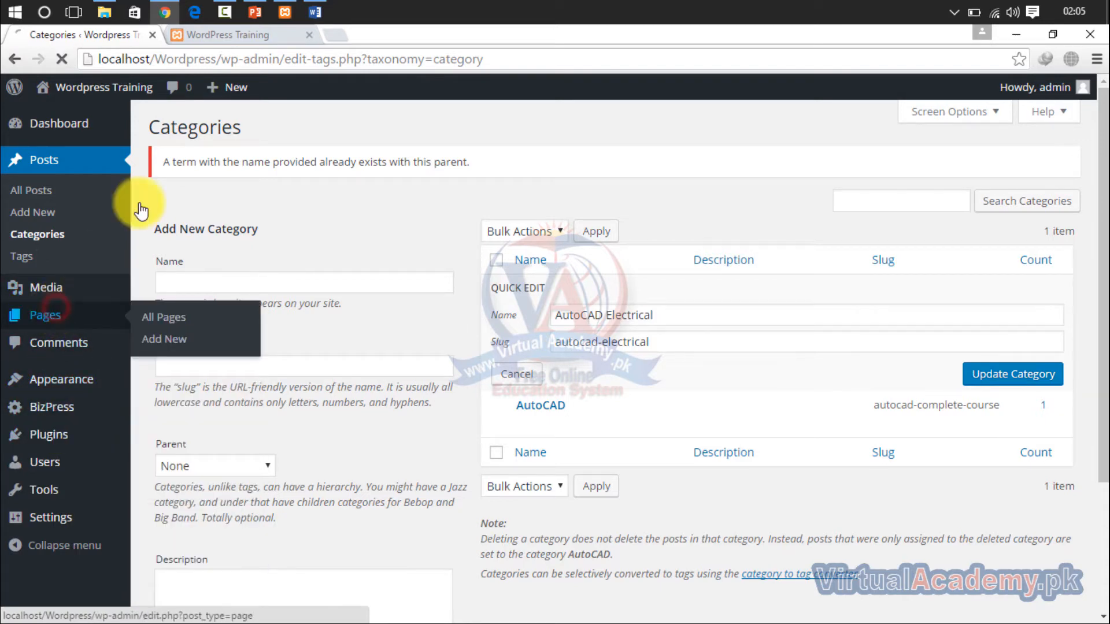
click(277, 34)
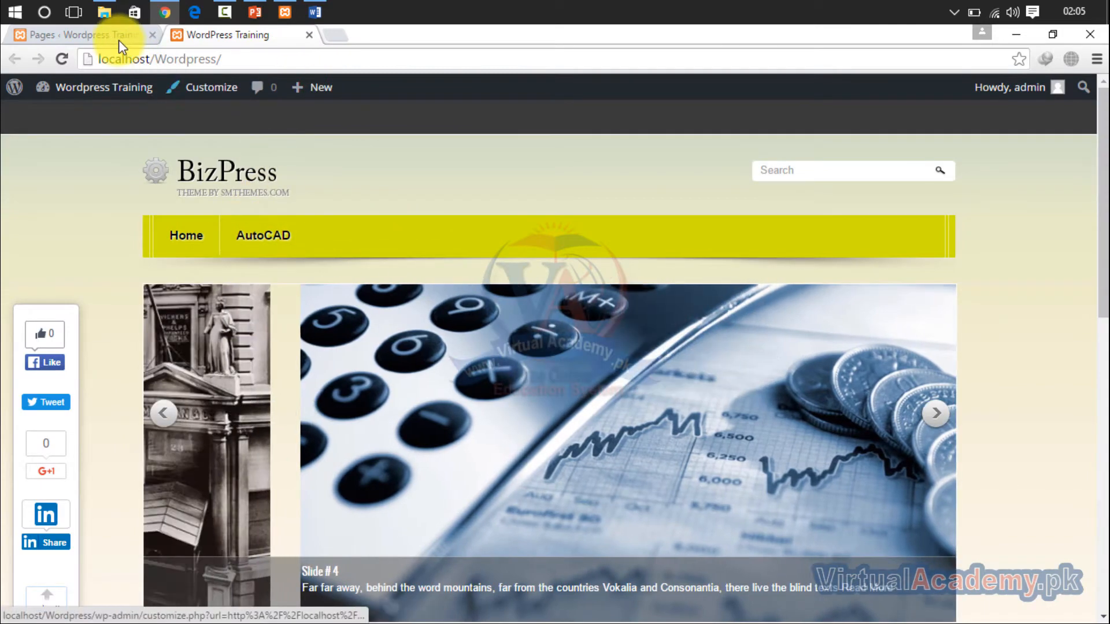
click(113, 35)
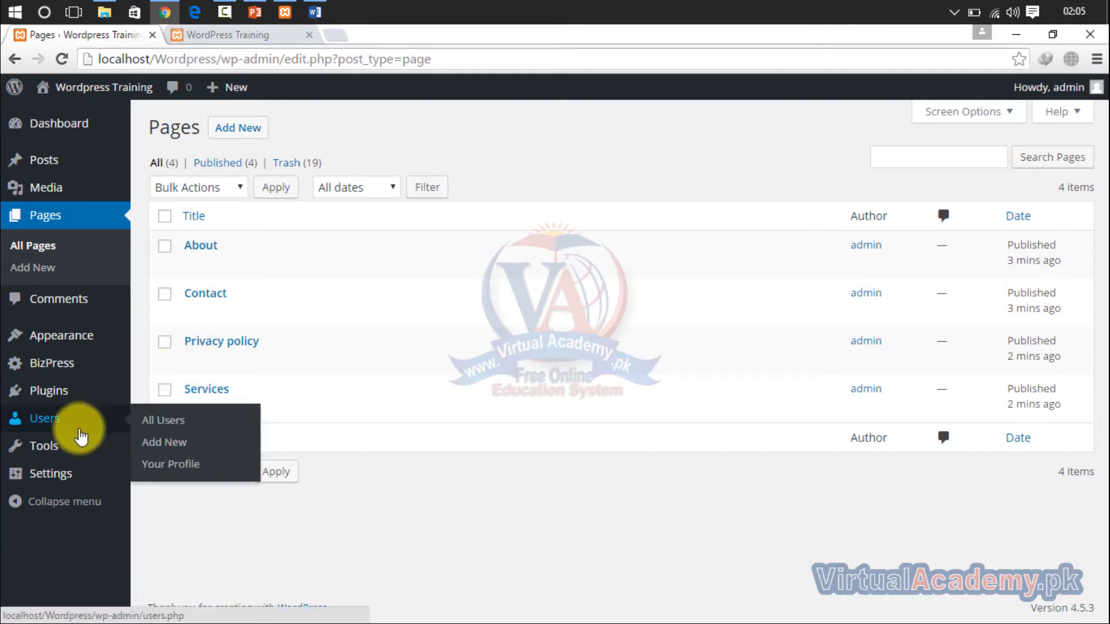
- Open the menu editor and check the site's front page and the menus assigned to the theme locations
mouse_move(72, 344)
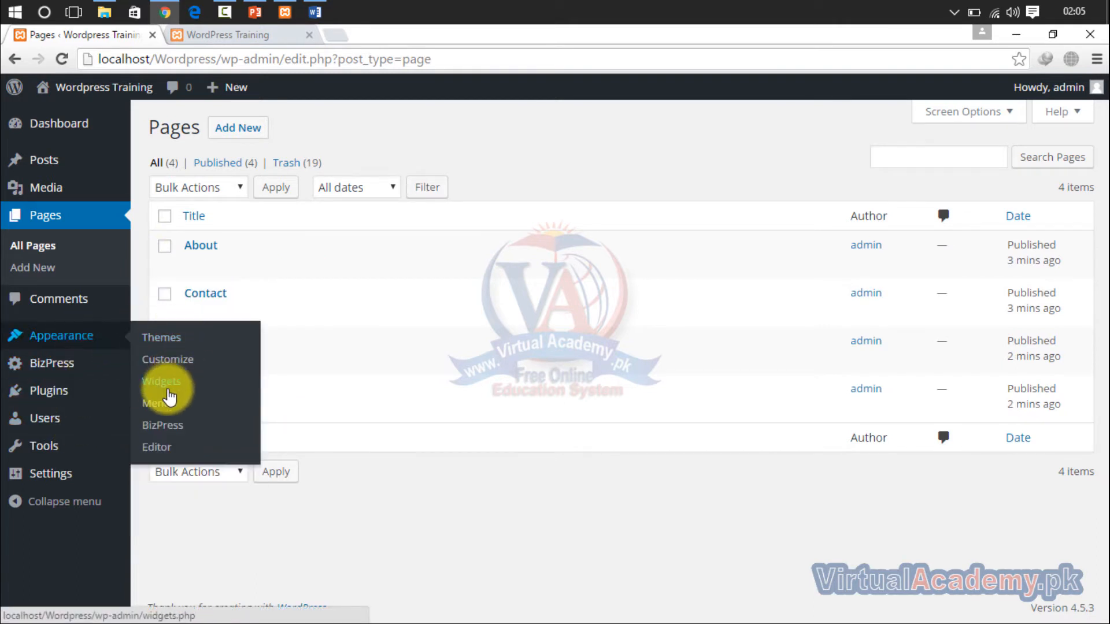
click(164, 403)
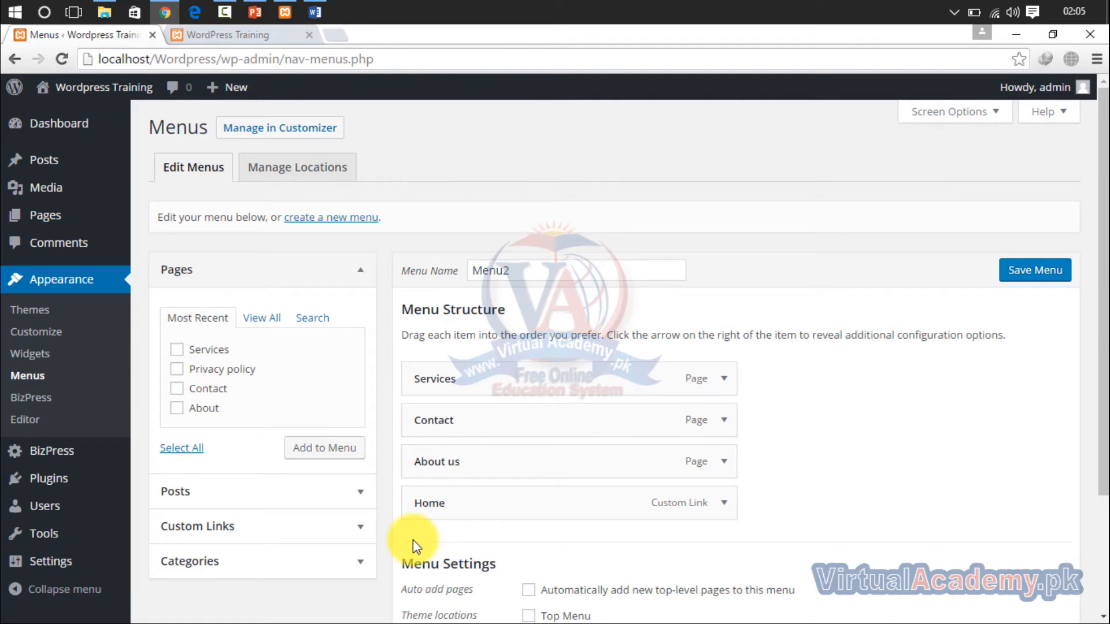
click(276, 42)
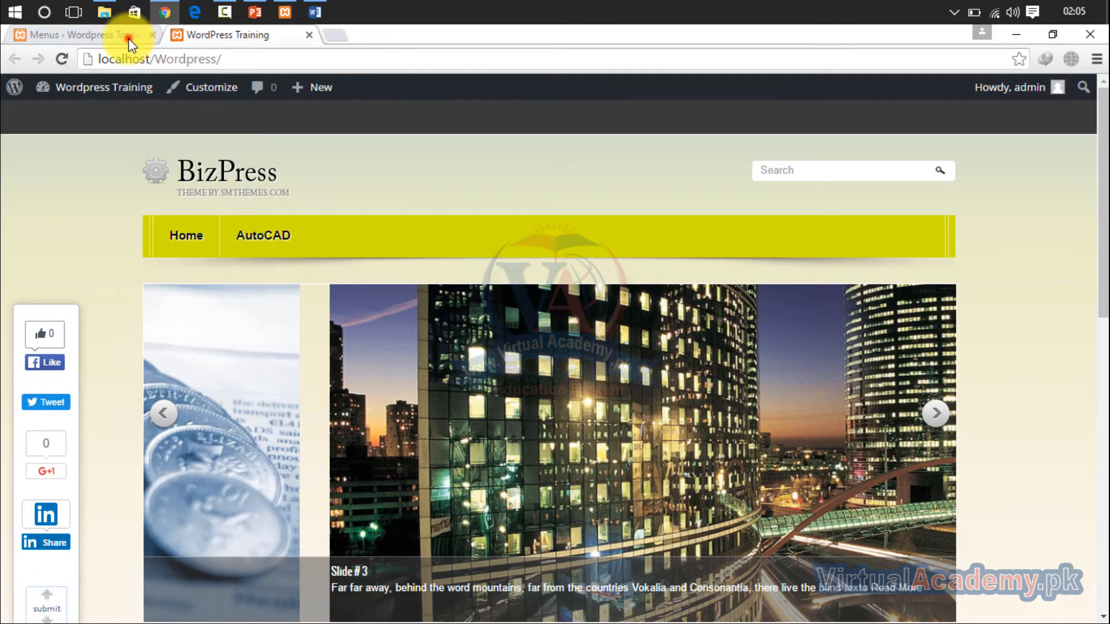
click(125, 36)
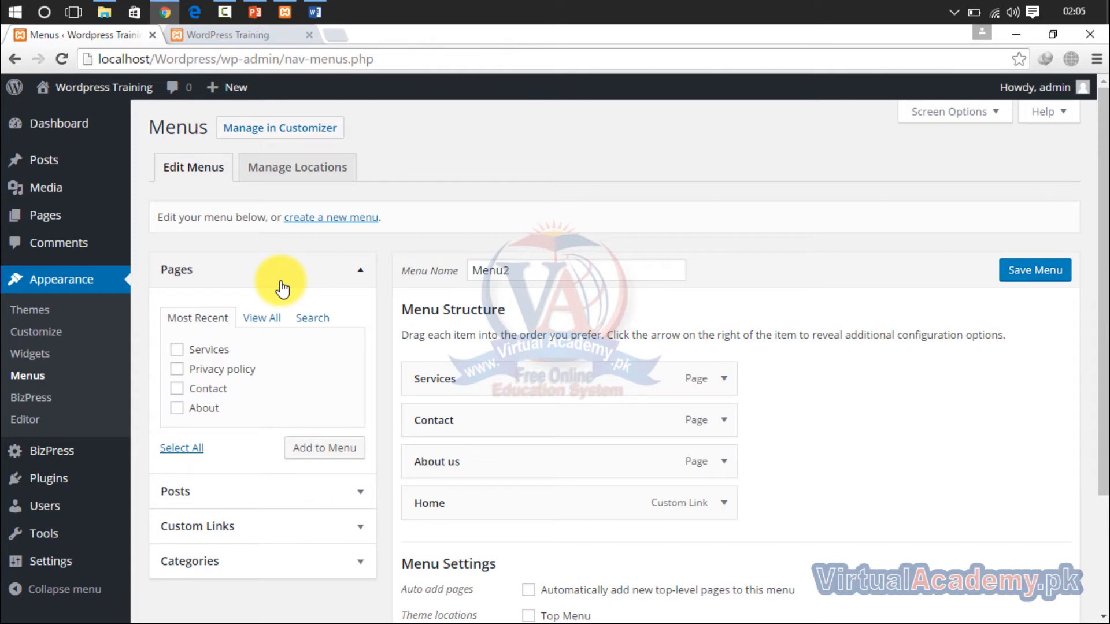
click(293, 173)
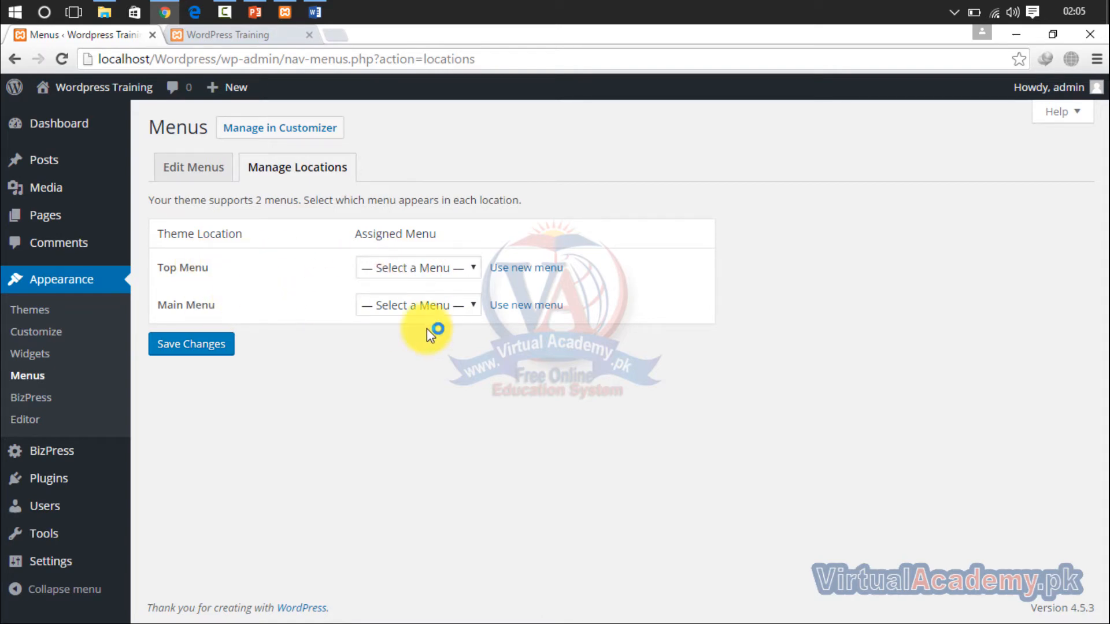
click(197, 175)
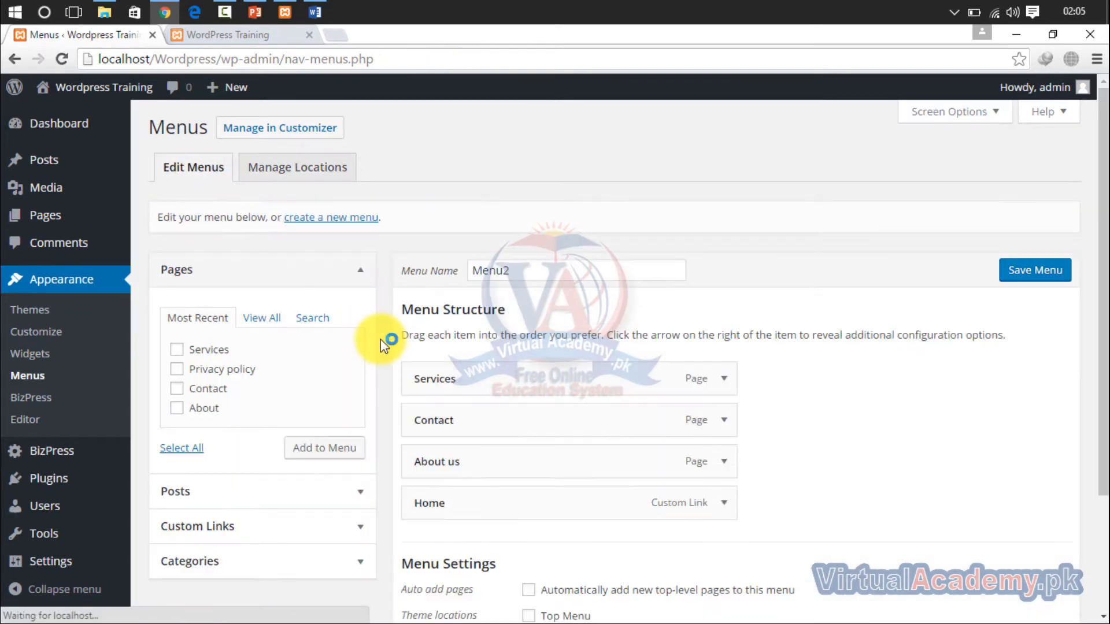
- Move the Home link to the top of Menu2's structure and select the Services, Privacy policy, Contact and About pages
click(535, 272)
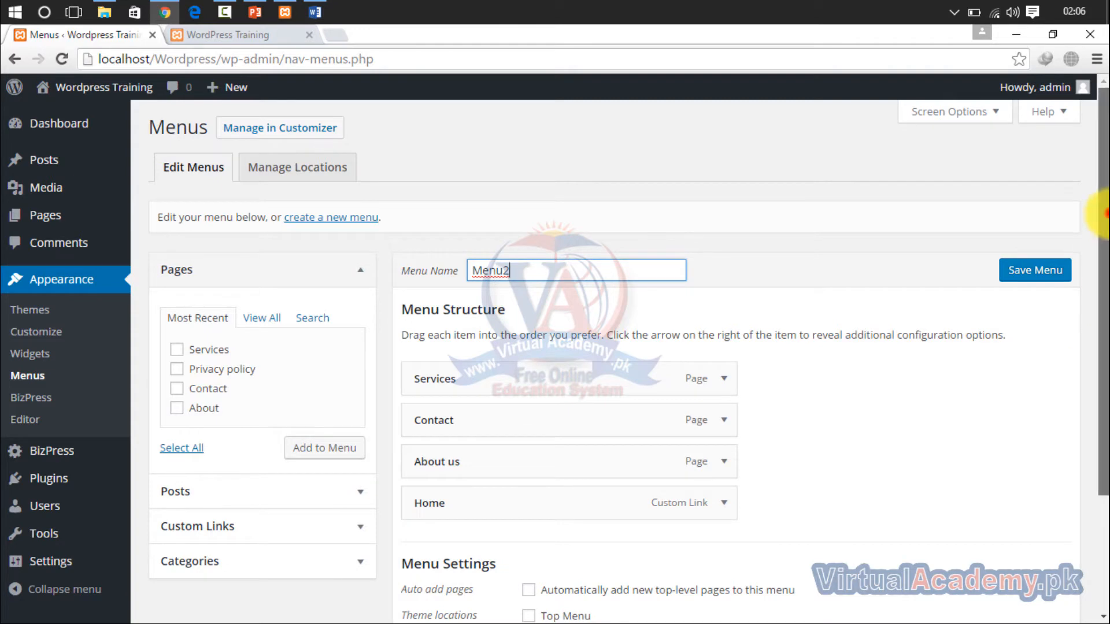
drag(1104, 315, 1103, 416)
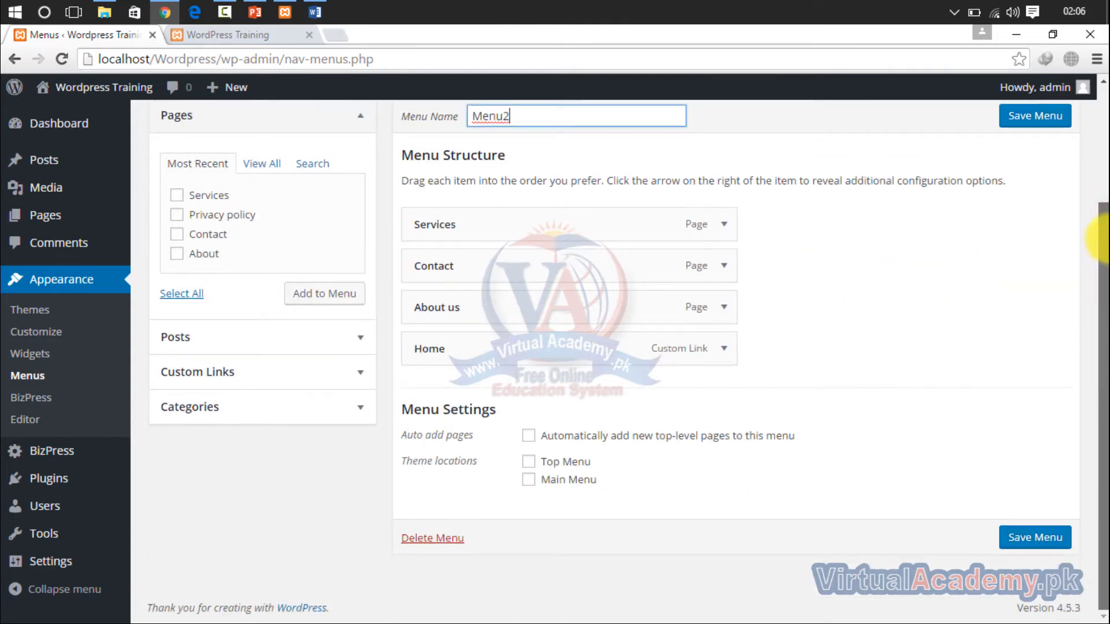
scroll(1098, 242, up, 3)
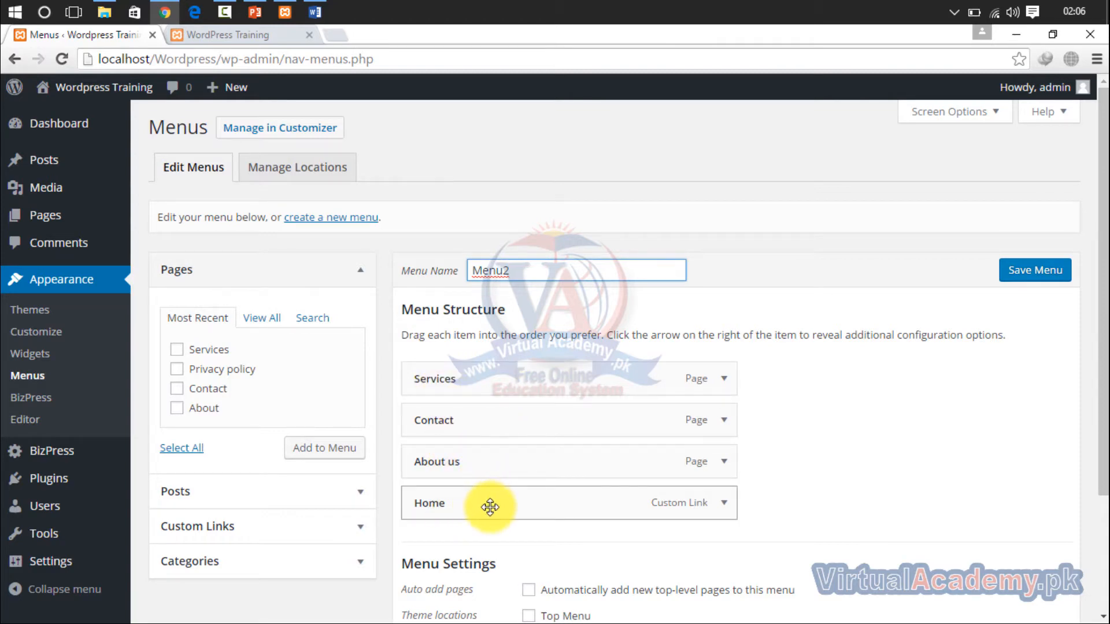
drag(490, 507, 484, 377)
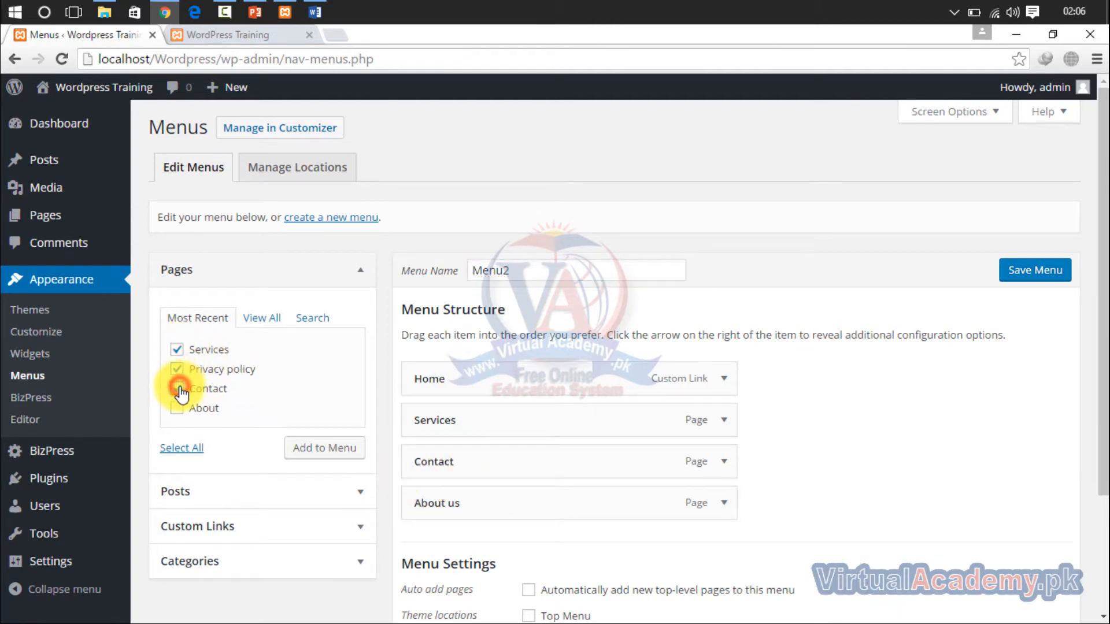
click(178, 409)
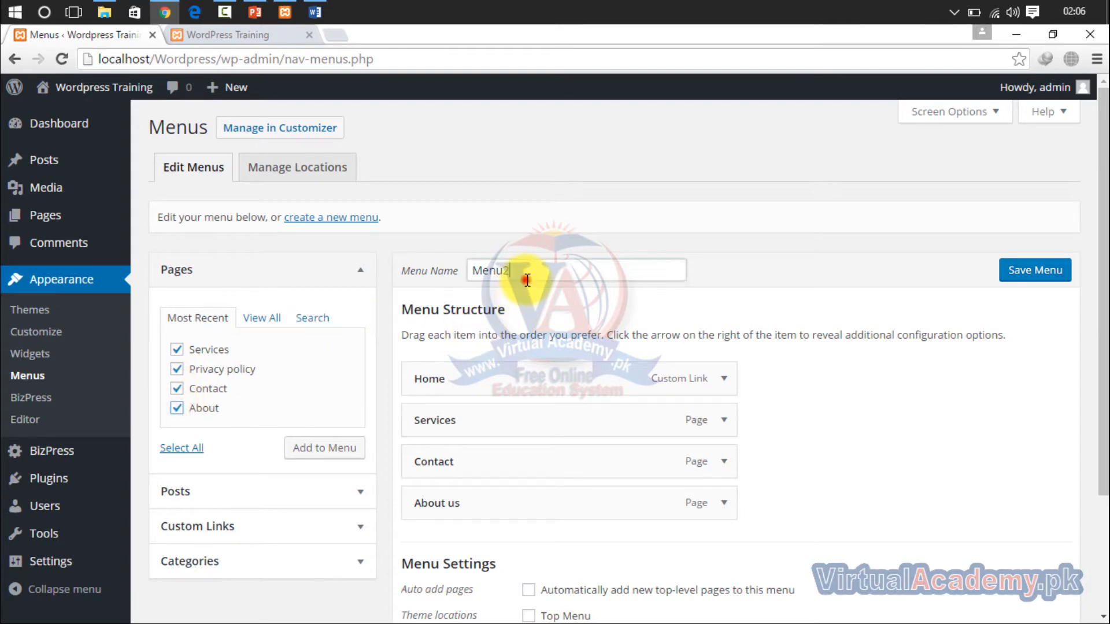
- Rename the menu to "main menu" and assign it to the Main Menu theme location
drag(526, 280, 402, 284)
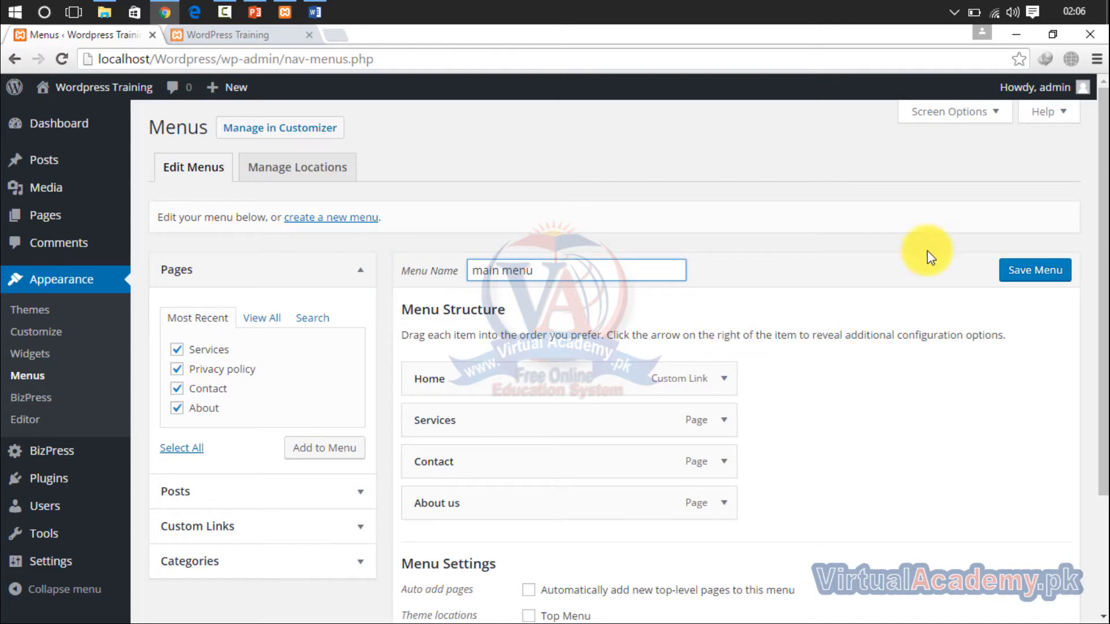
scroll(1082, 297, down, 3)
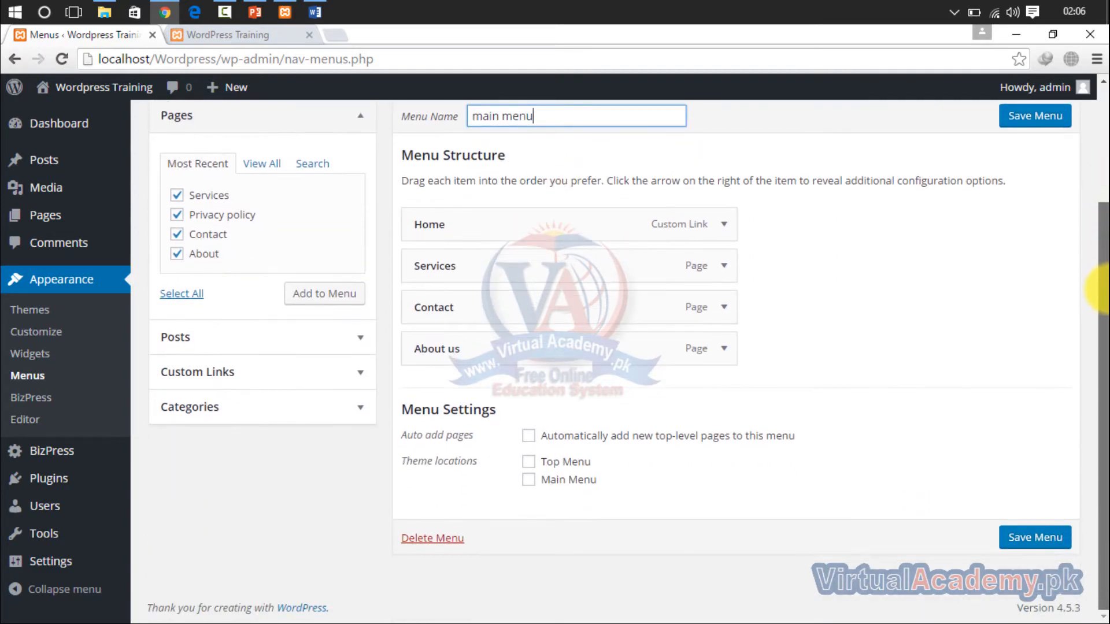
click(528, 479)
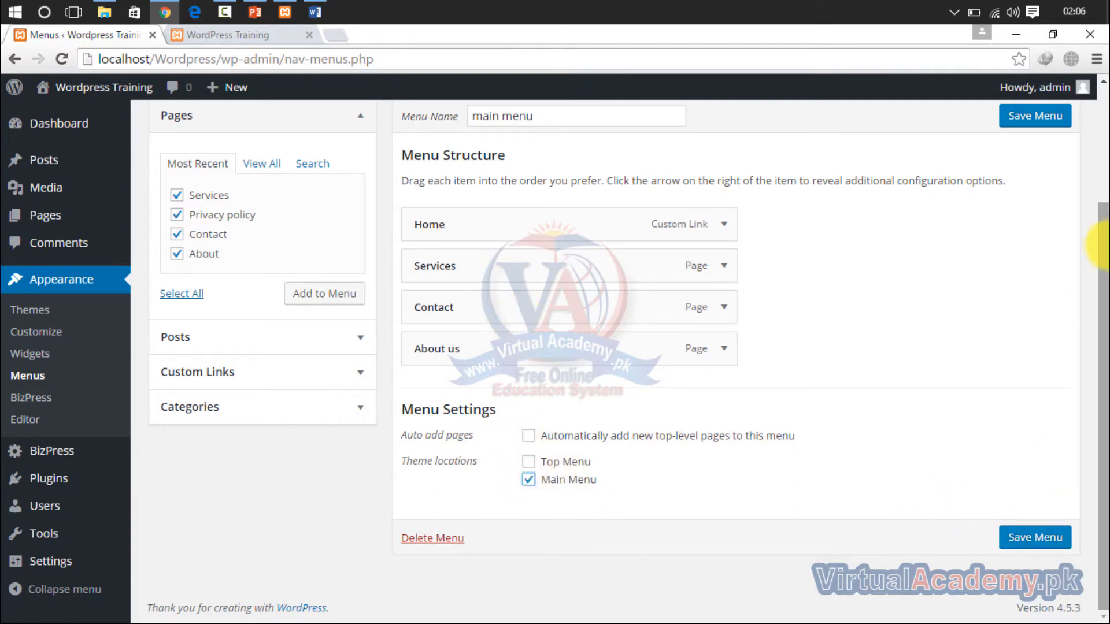
- Show all categories and add AutoCAD and AutoCAD Electrical to the menu
scroll(1095, 248, up, 1)
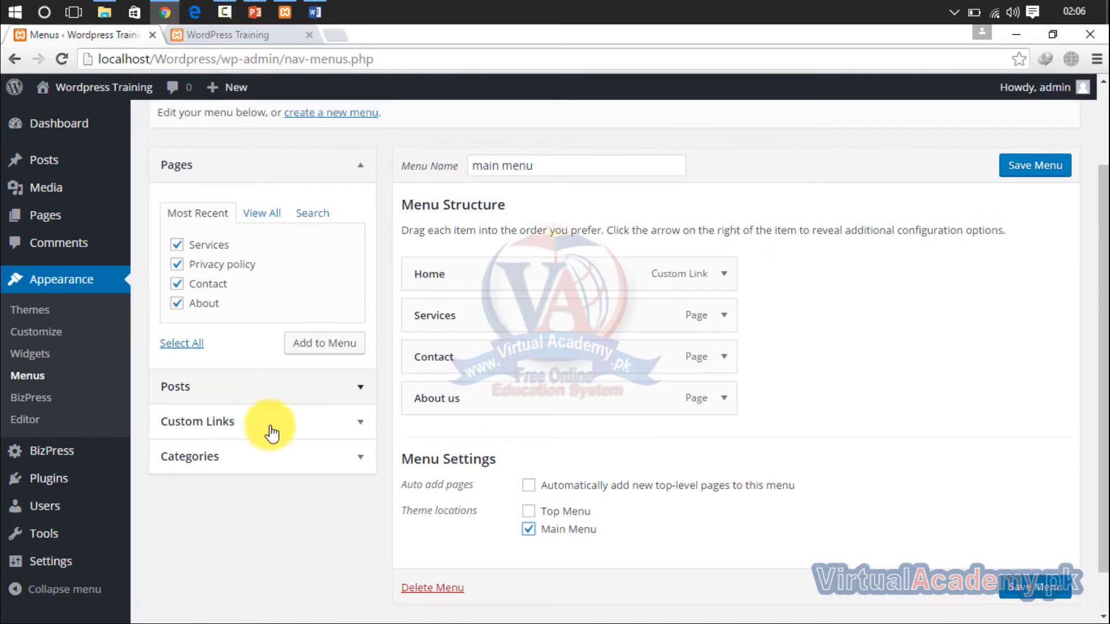
click(254, 456)
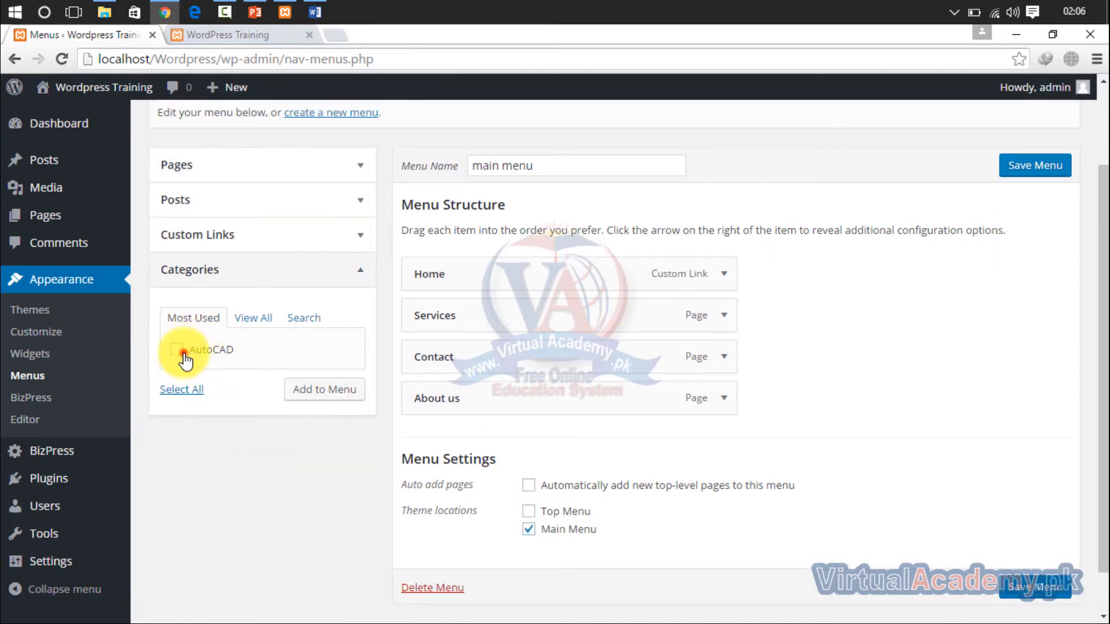
click(249, 333)
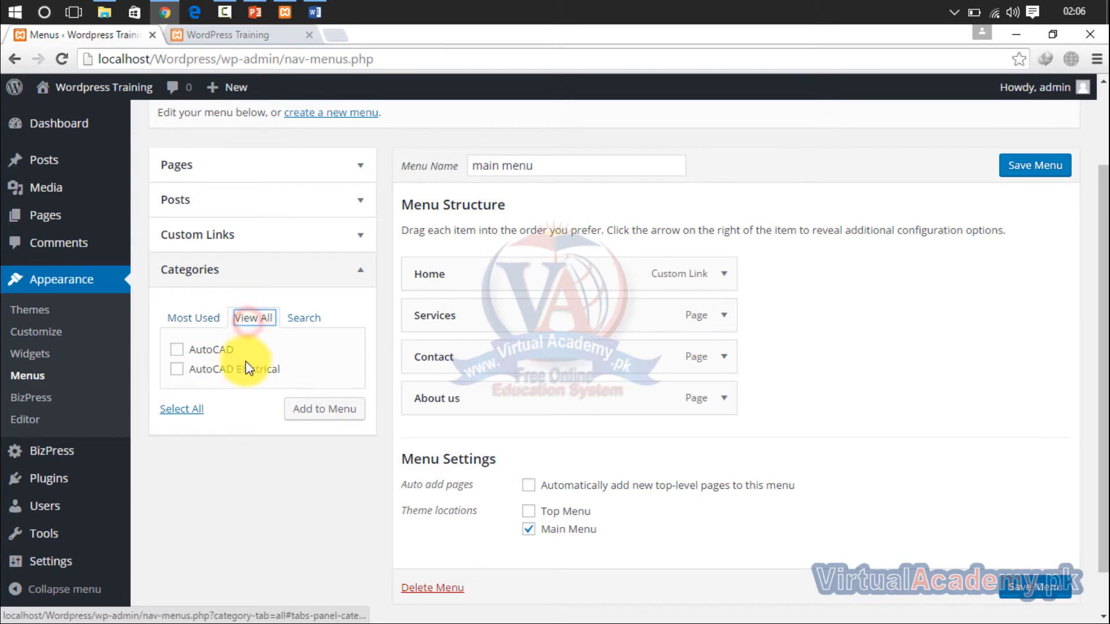
click(218, 373)
click(177, 349)
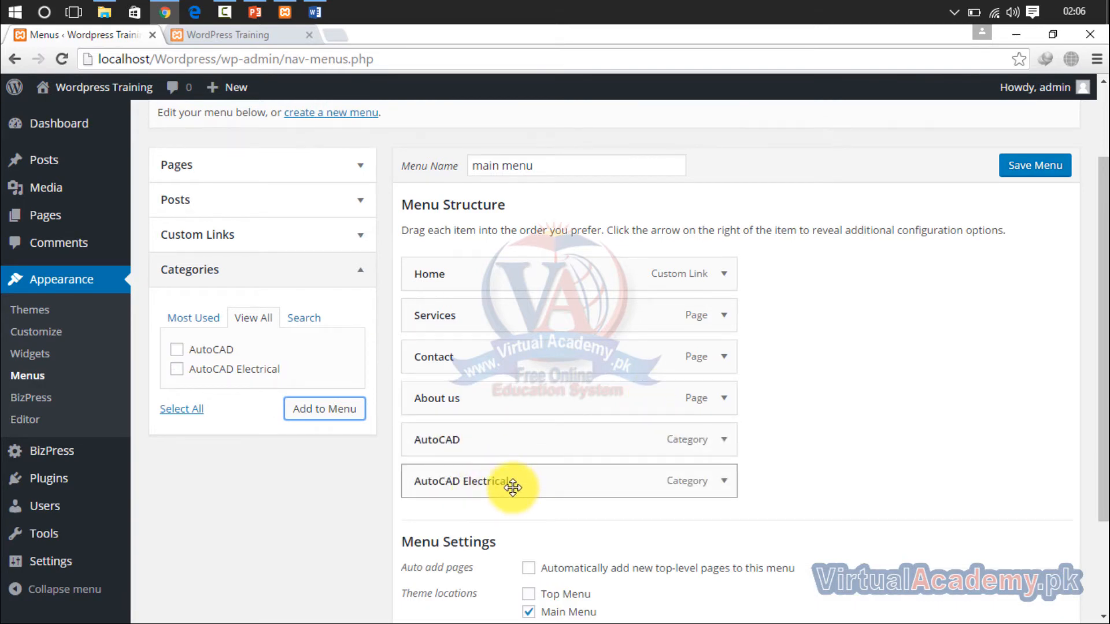
- Nest AutoCAD Electrical under AutoCAD as a sub item and save the menu
mouse_move(482, 483)
mouse_down()
mouse_move(505, 481)
mouse_move(491, 475)
mouse_up()
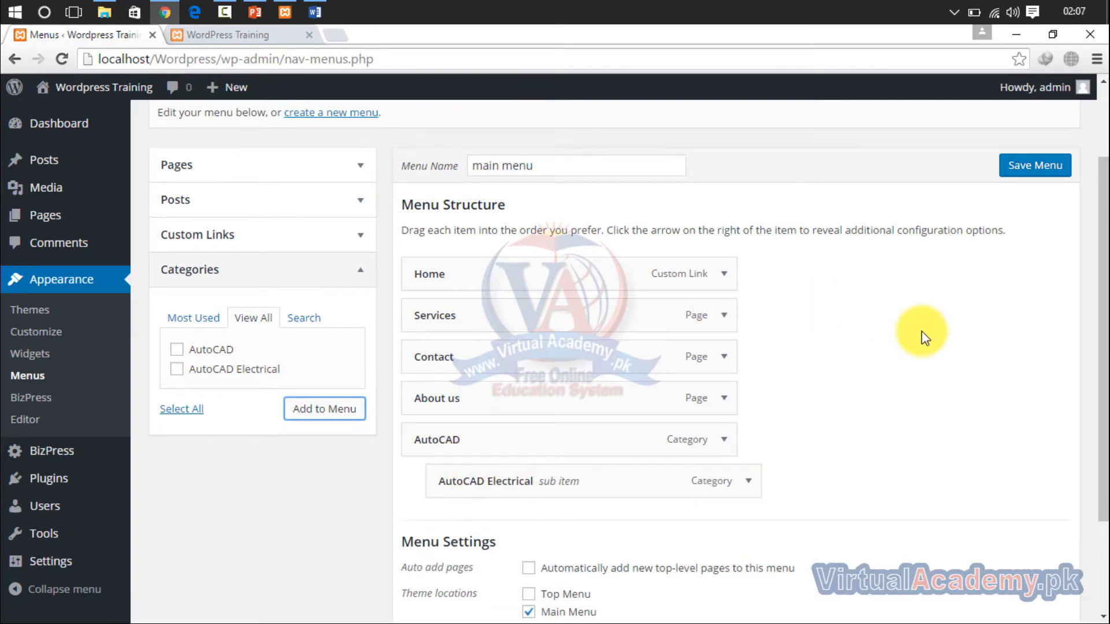
drag(1103, 243, 1103, 359)
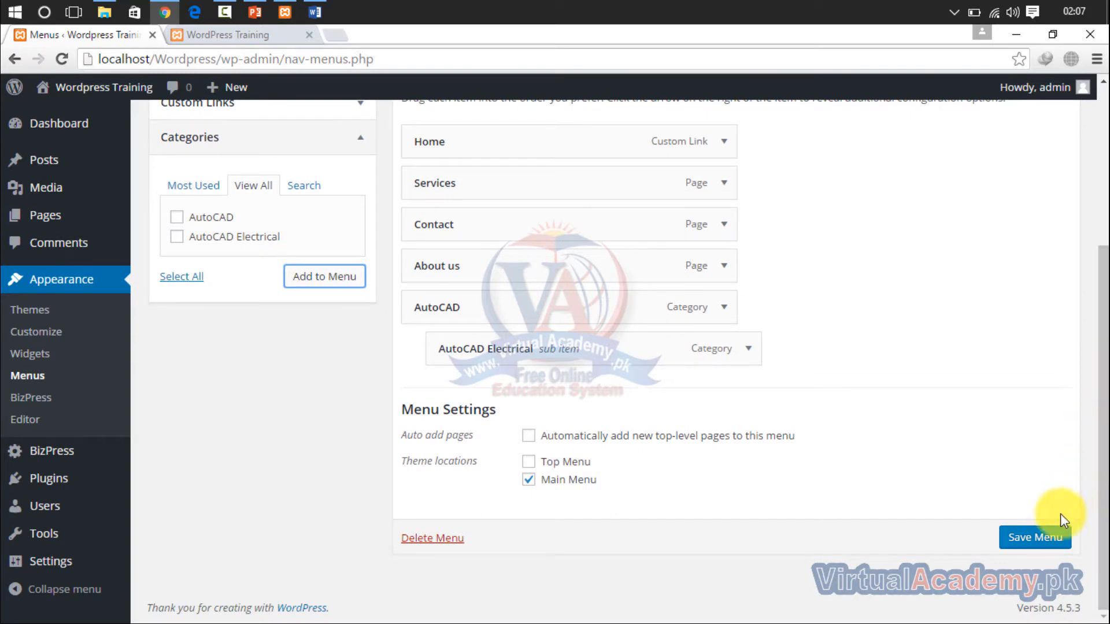
click(1039, 538)
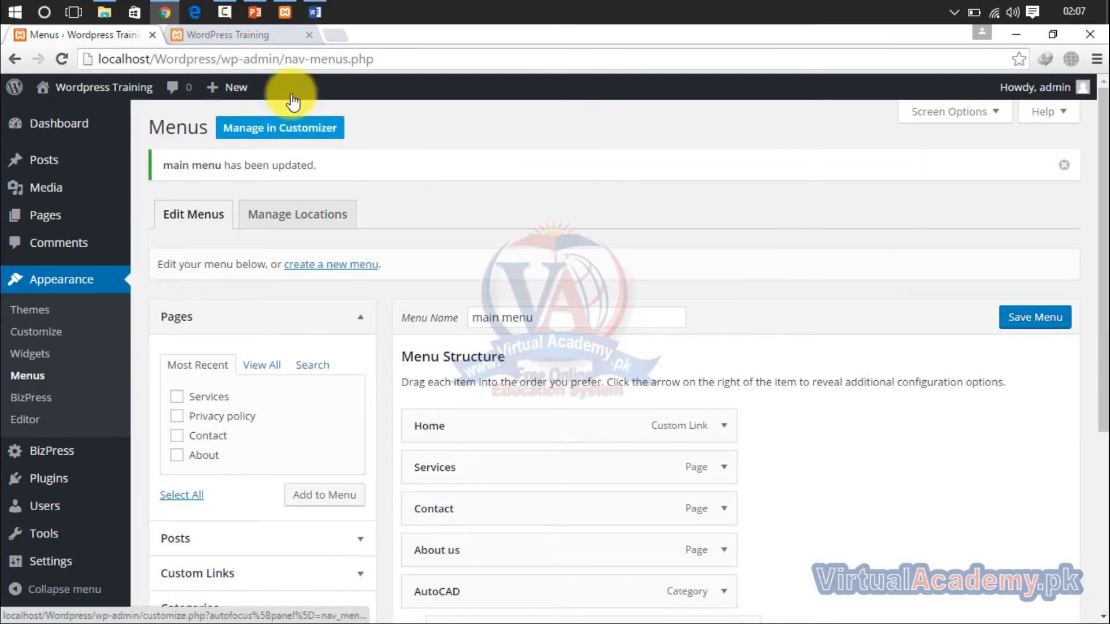
- Check the updated navigation and the AutoCAD entry on the site's front page, and return to the menu editor
click(277, 34)
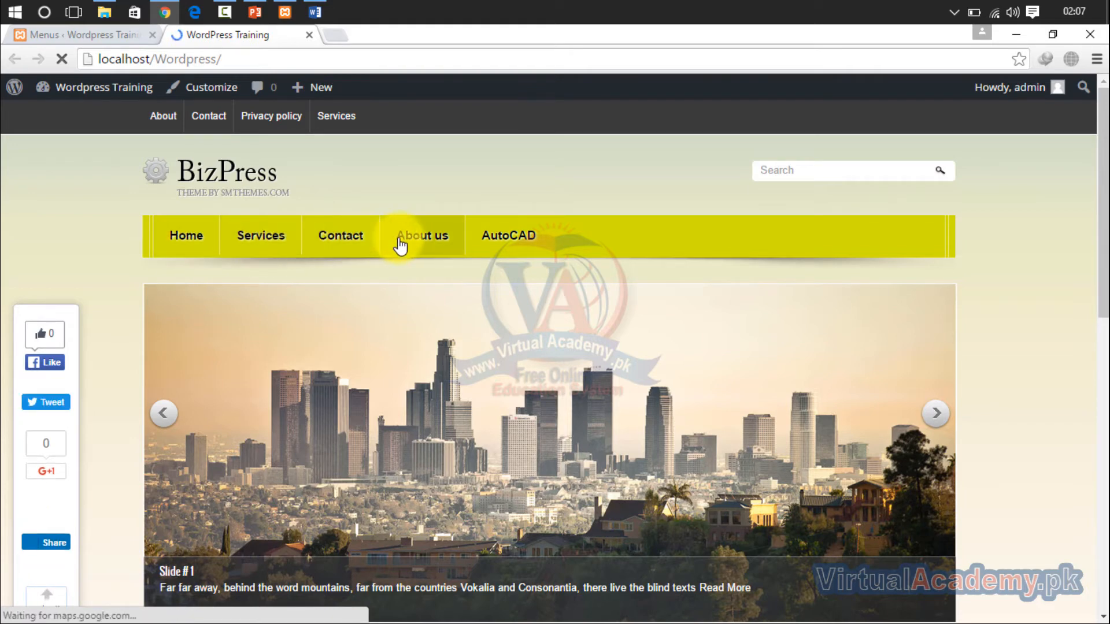
mouse_move(506, 248)
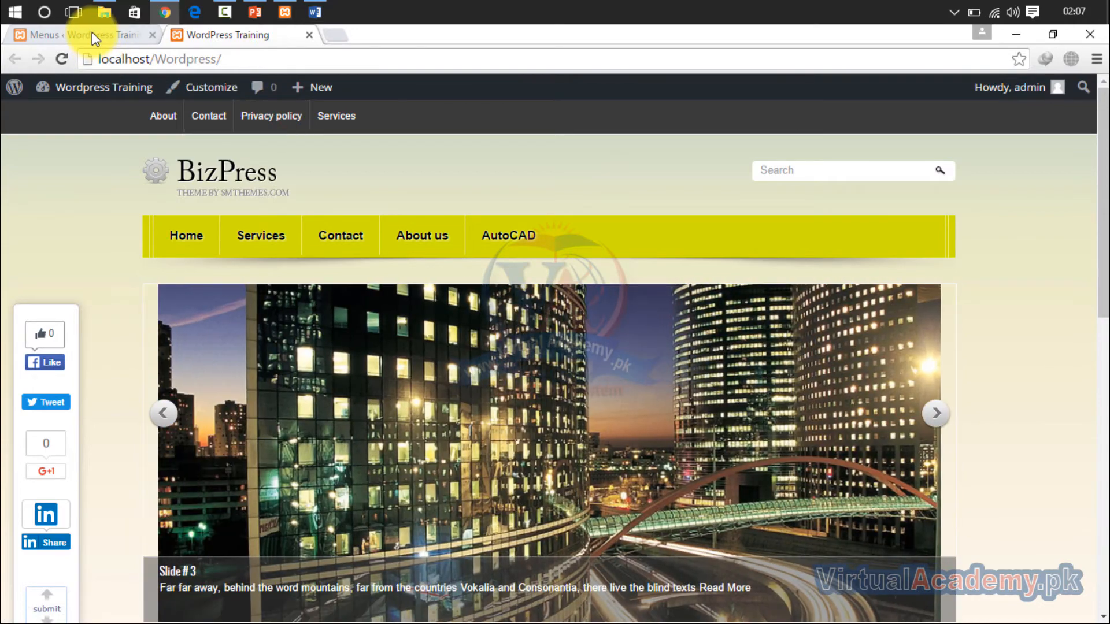
click(92, 33)
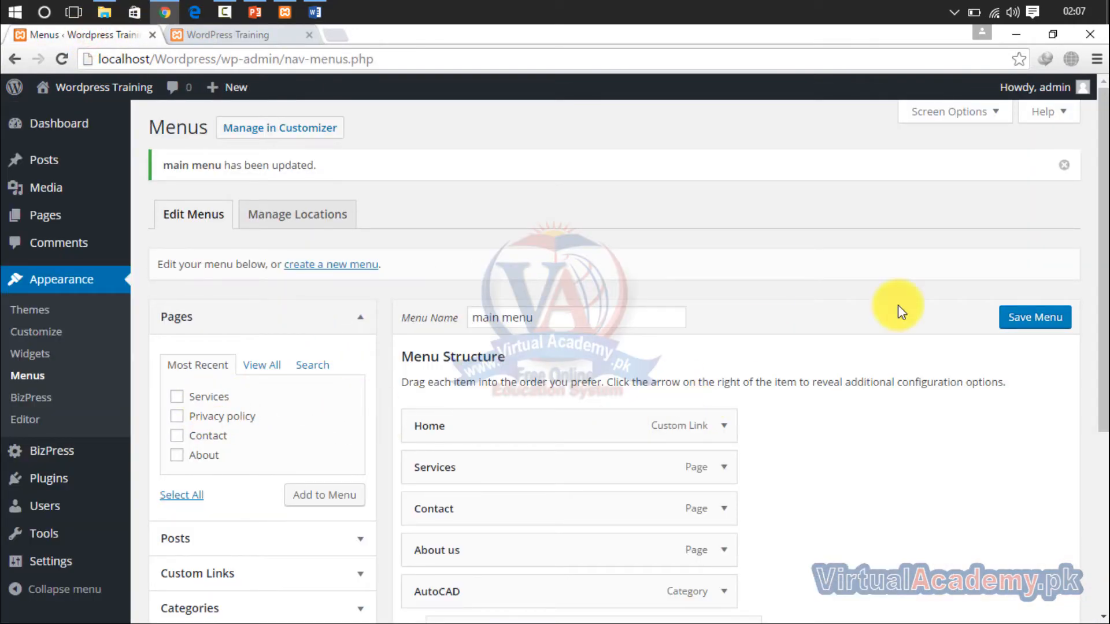
- Review the main menu's structure, the theme location assignments and the front page's upper navigation, and return to the menu editor
scroll(1077, 331, down, 5)
scroll(1078, 337, up, 3)
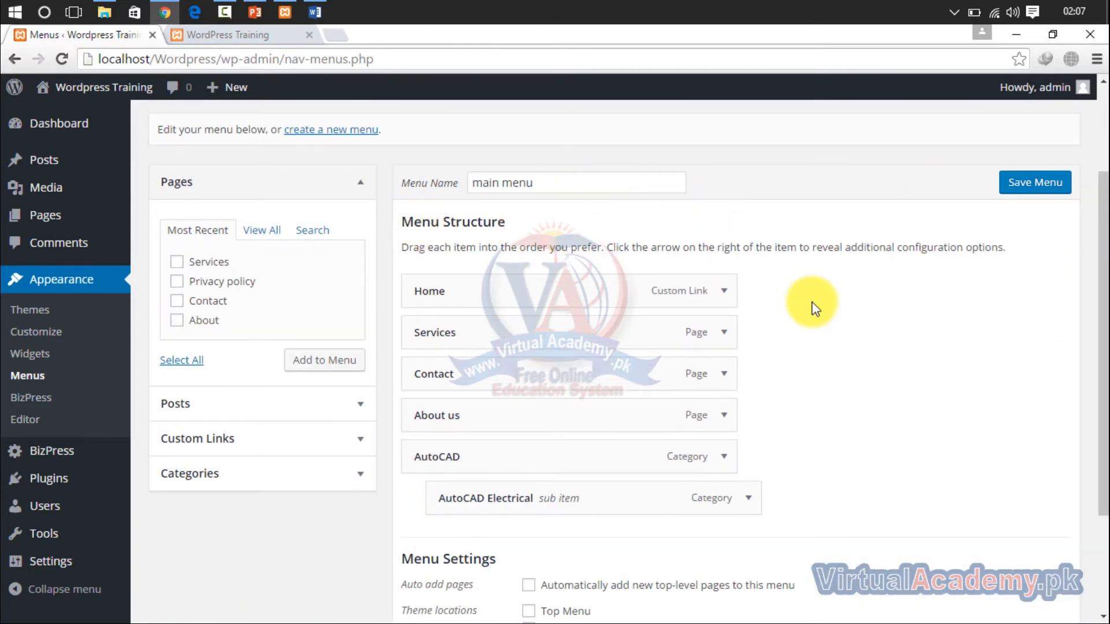
scroll(1096, 226, up, 1)
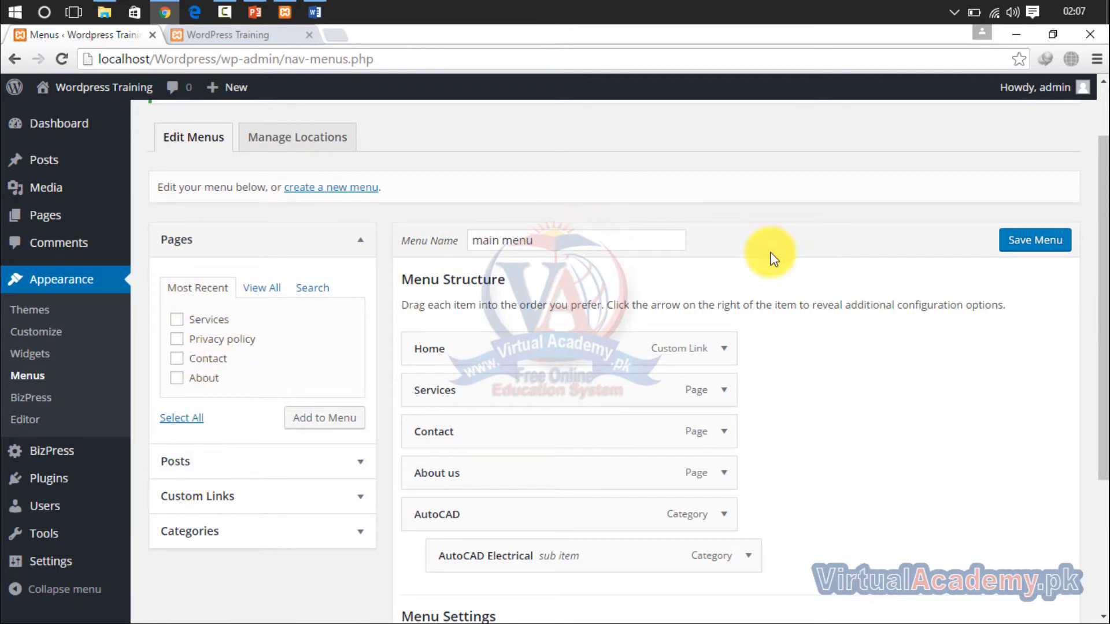
drag(1102, 278, 1102, 213)
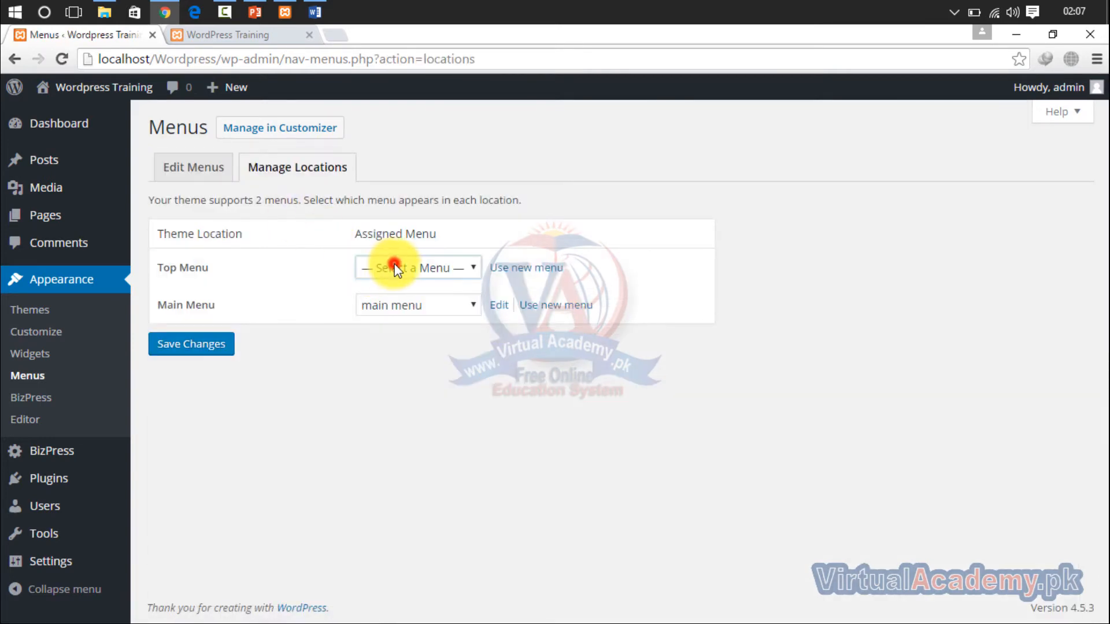
click(395, 265)
click(203, 172)
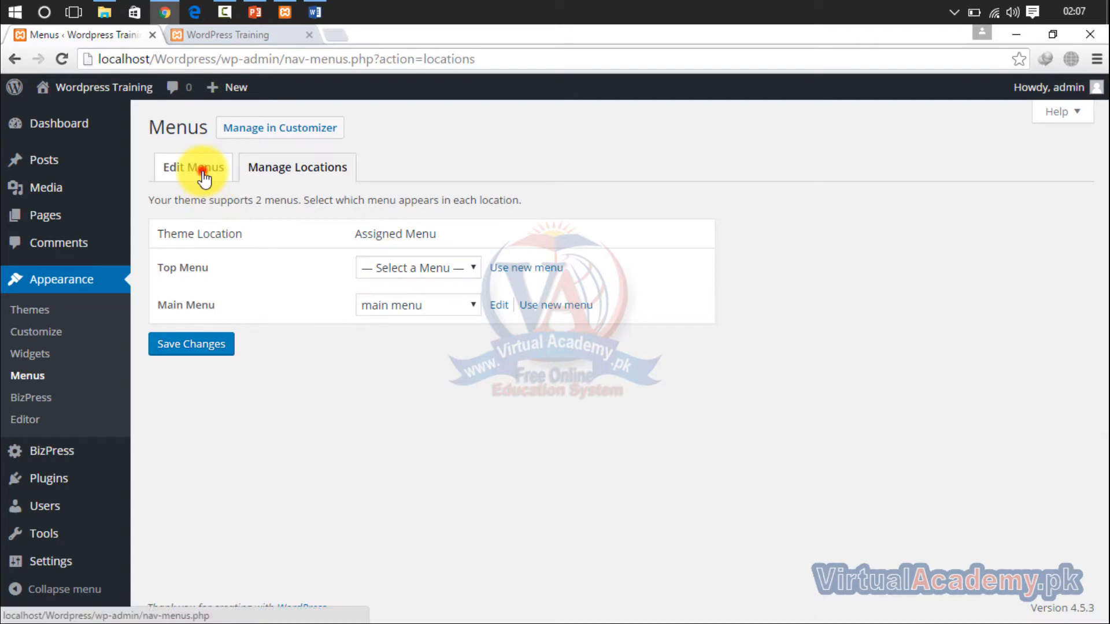
click(234, 38)
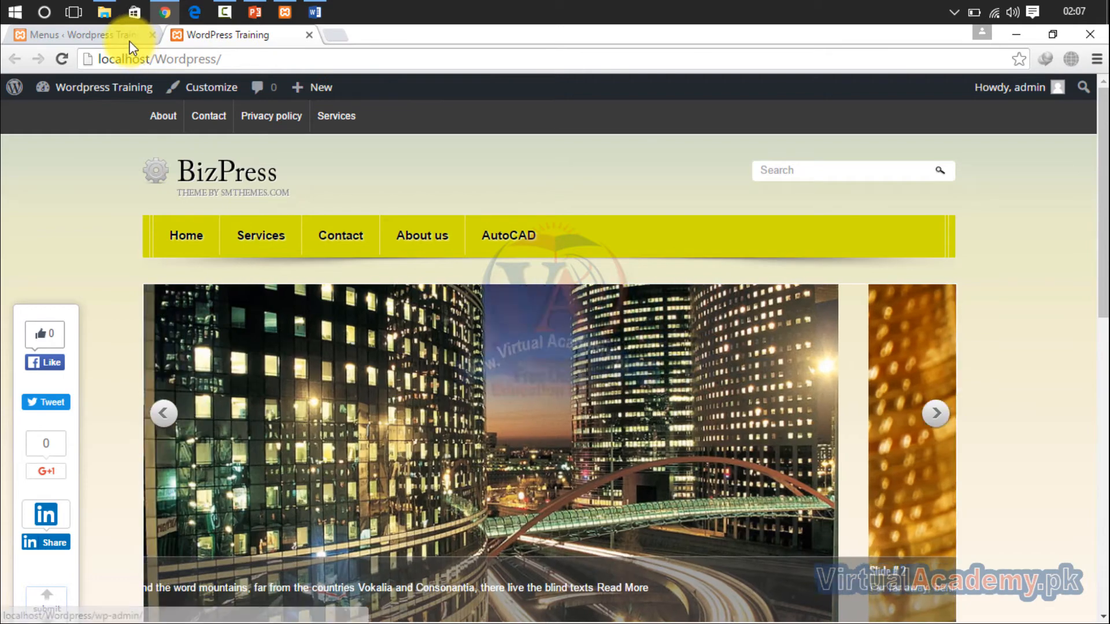
click(129, 41)
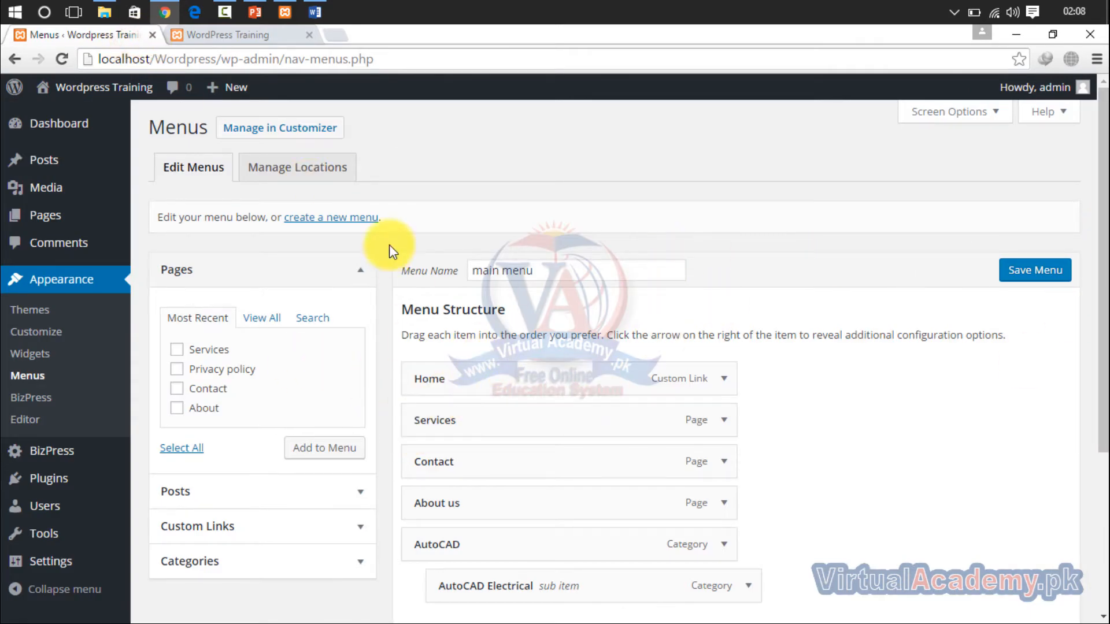
- Create a new menu named "top menu" and add the Services, Privacy policy, Contact and About pages to it
click(338, 217)
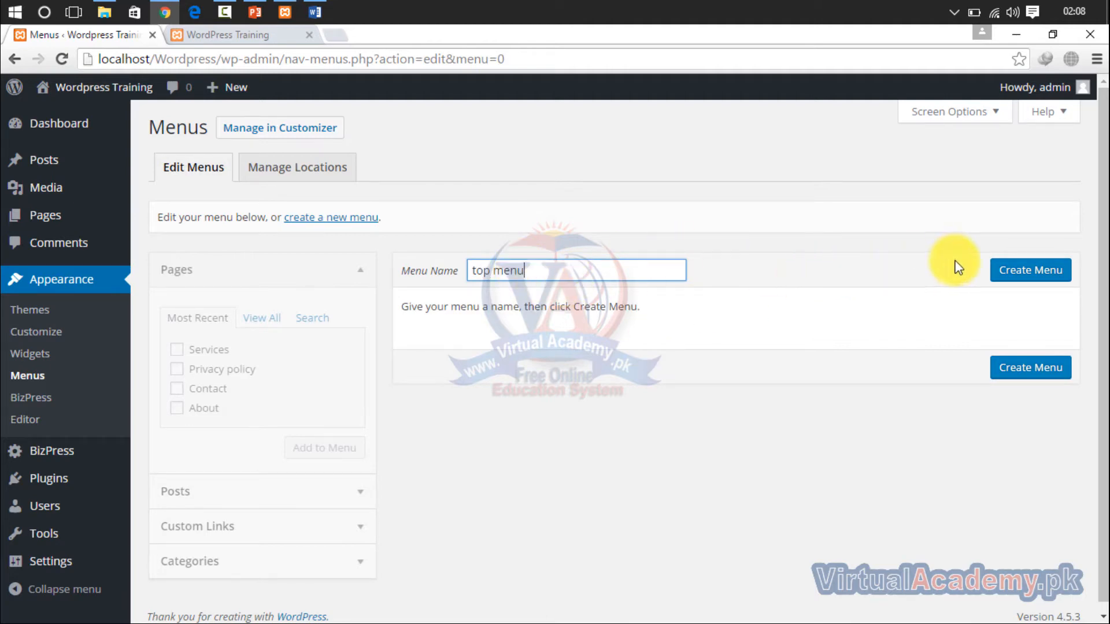
click(1005, 277)
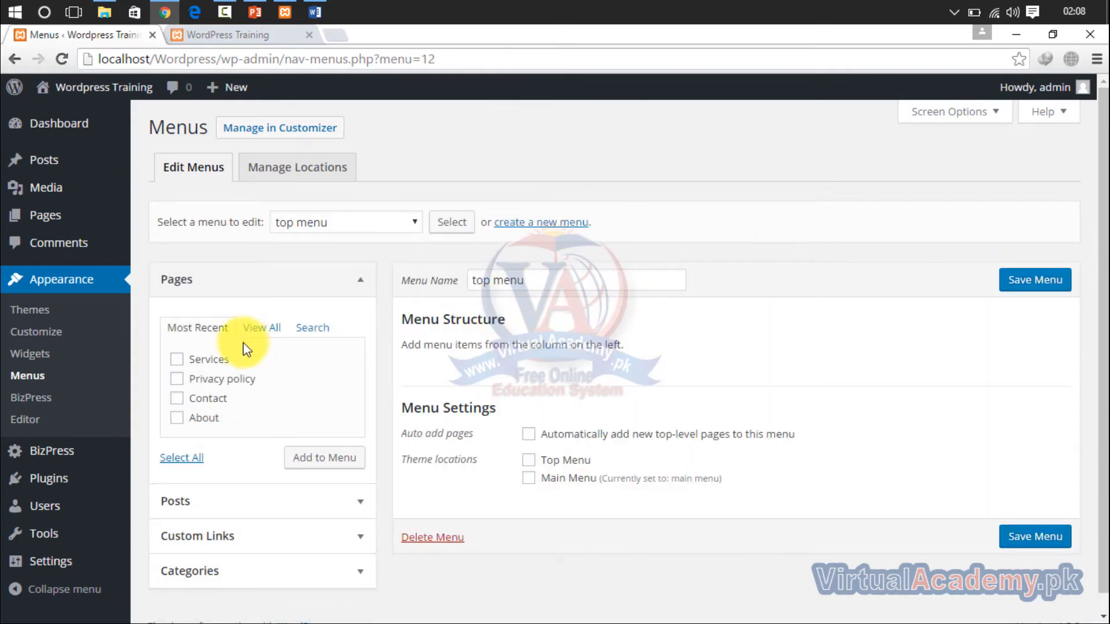
click(176, 418)
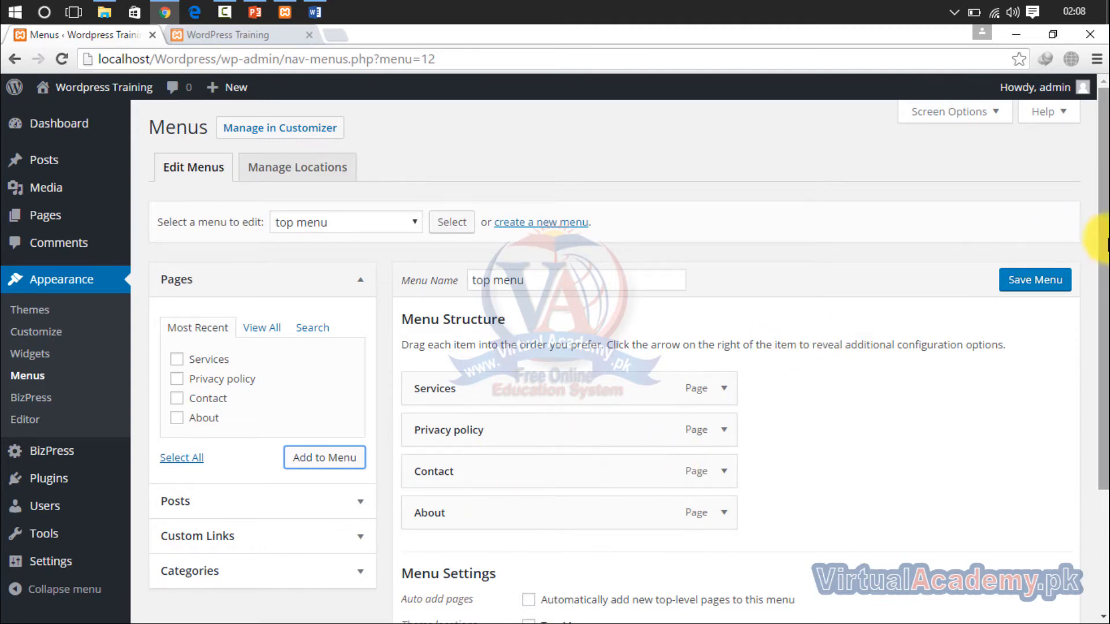
- Assign the top menu to the Top Menu theme location and save the menu
scroll(1091, 363, down, 1)
scroll(1092, 362, down, 2)
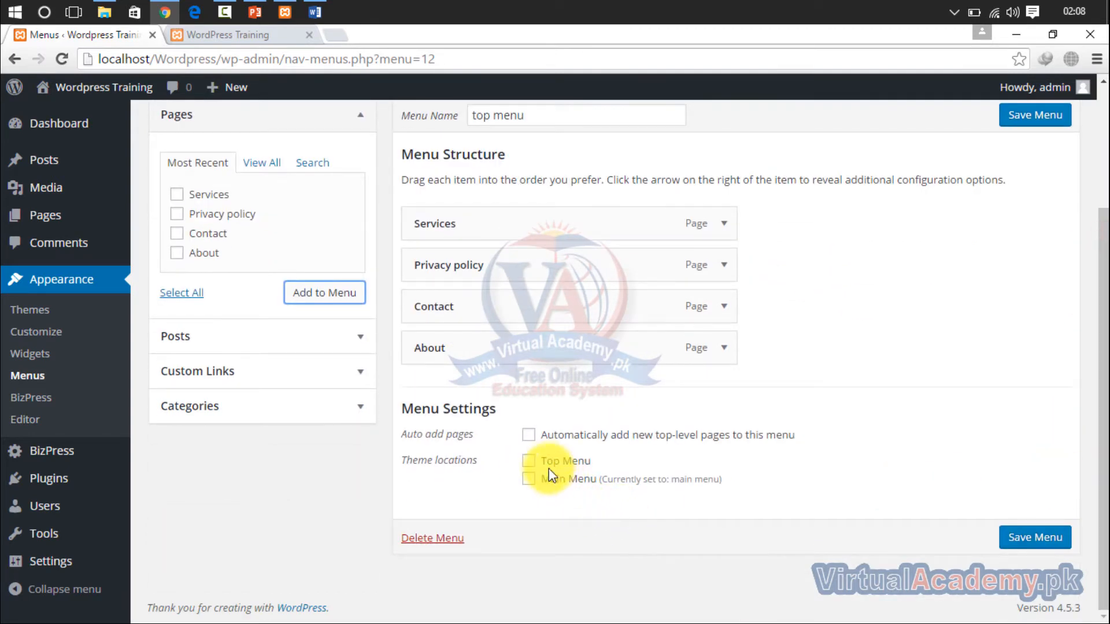
click(529, 461)
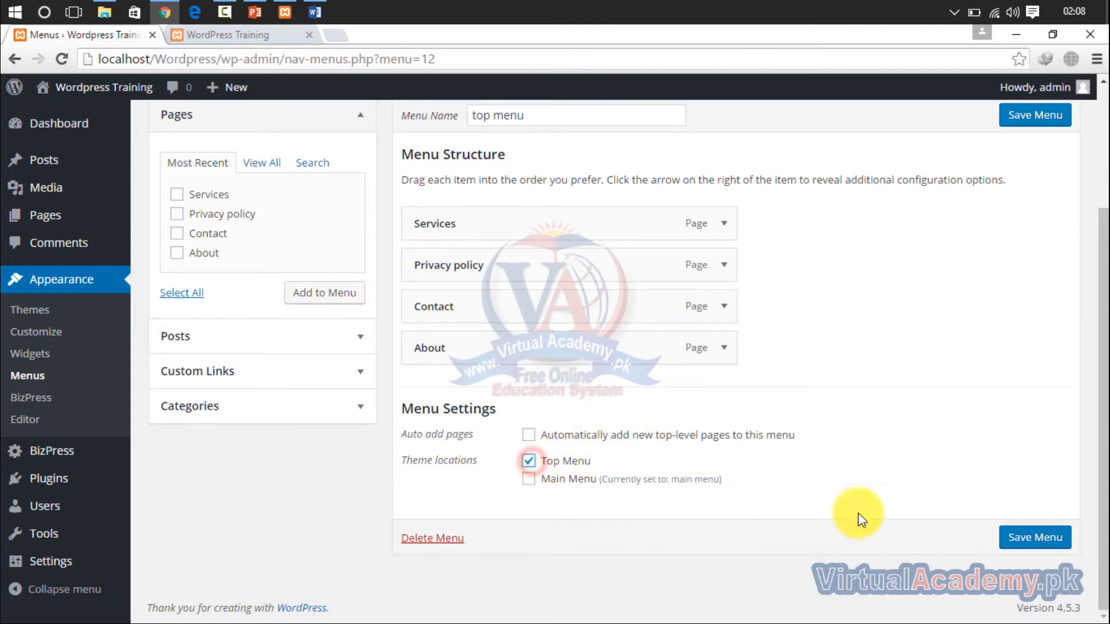
click(1027, 538)
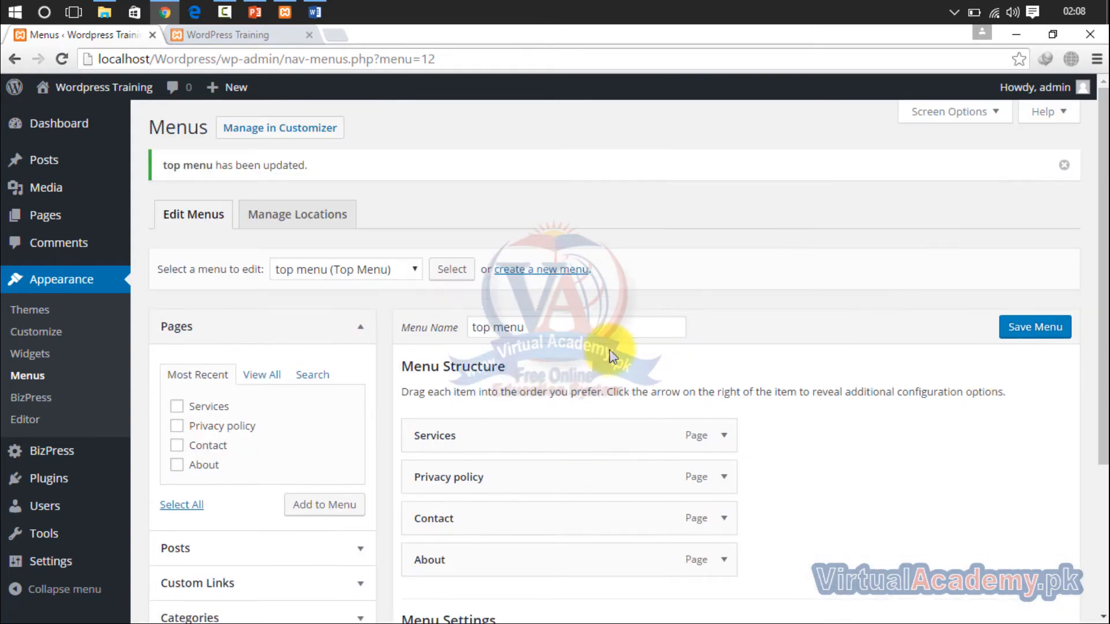
- Check which menus are assigned to the Top Menu and Main Menu theme locations
click(284, 215)
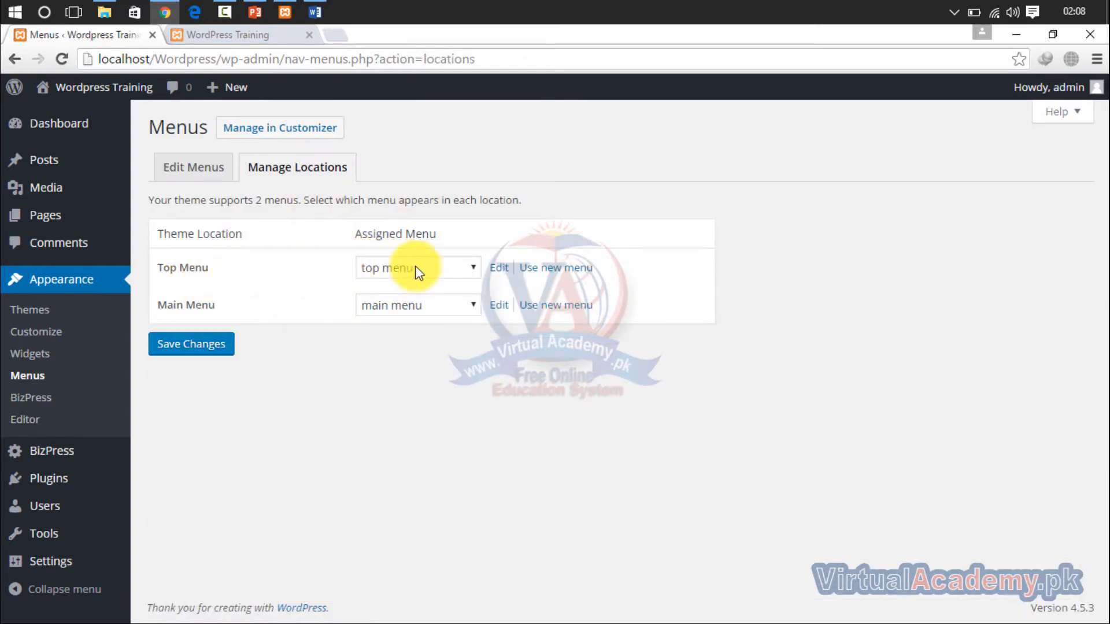
click(412, 284)
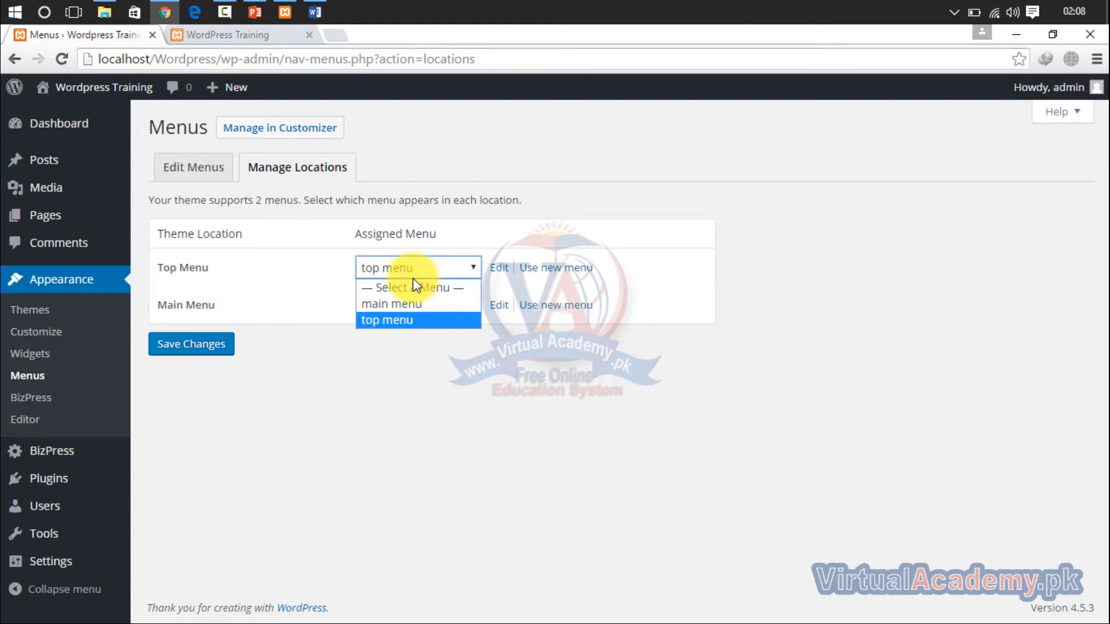
click(412, 275)
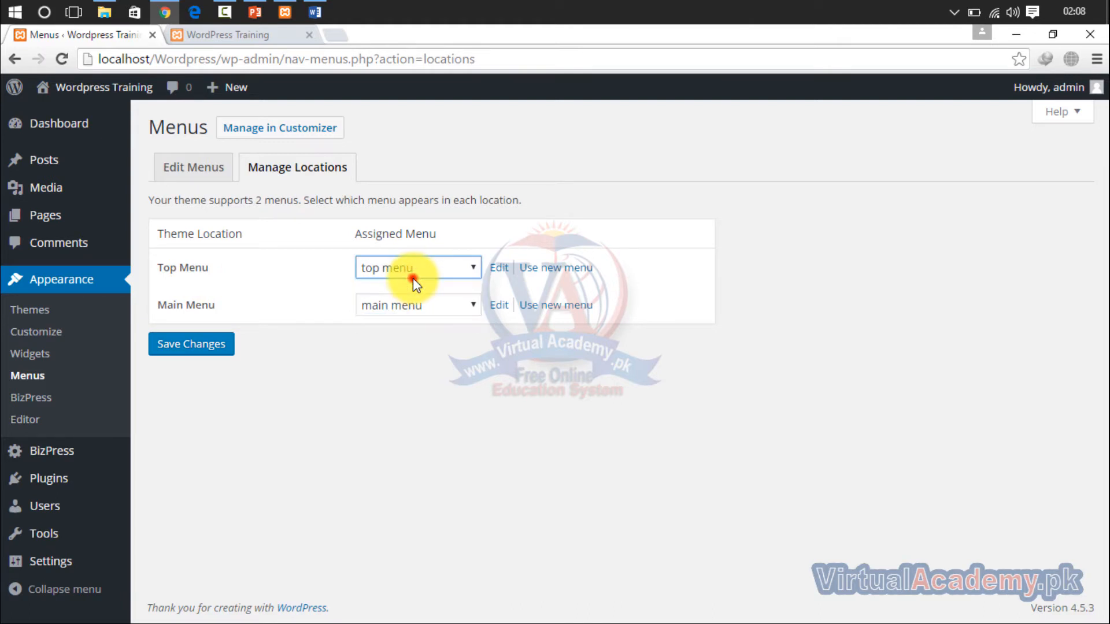
click(403, 306)
click(403, 307)
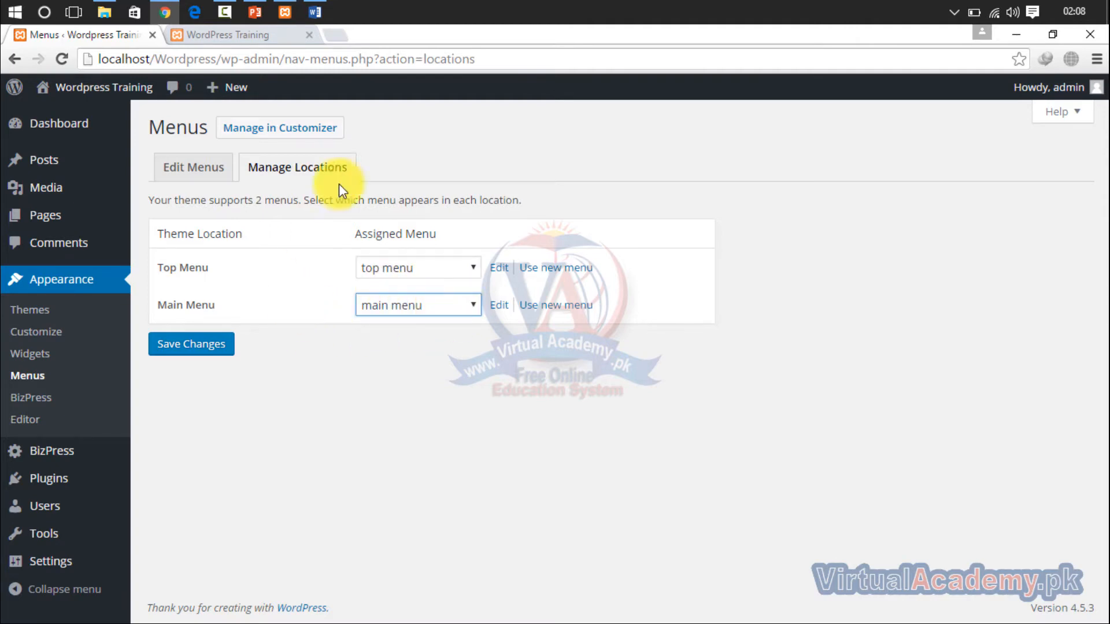
- Reload the site's front page to check both navigation bars, and return to the admin area
click(227, 32)
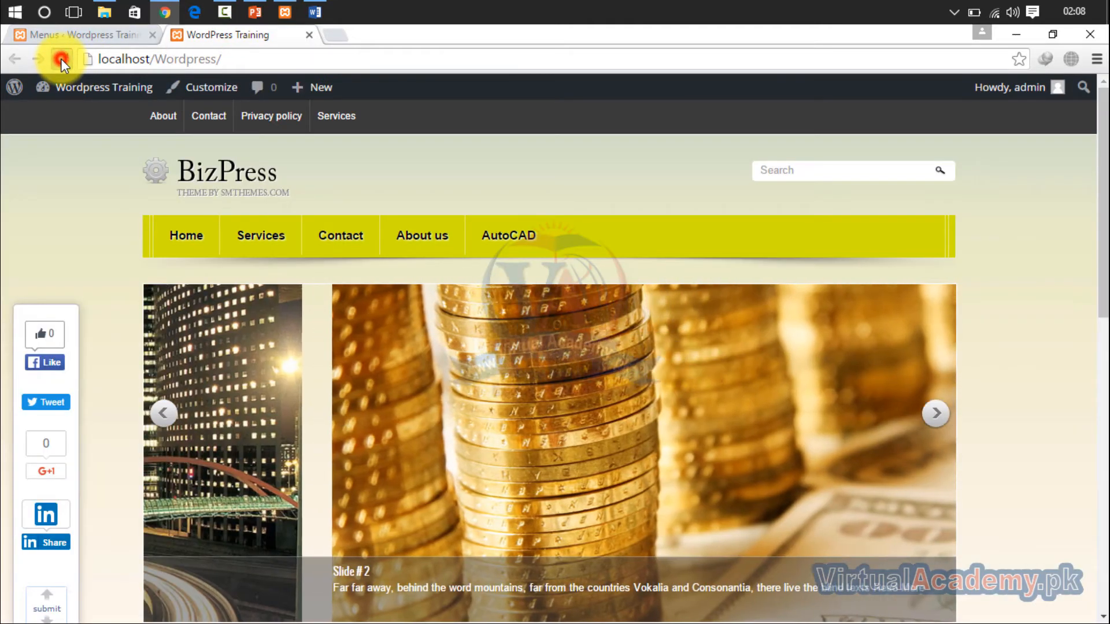
click(61, 59)
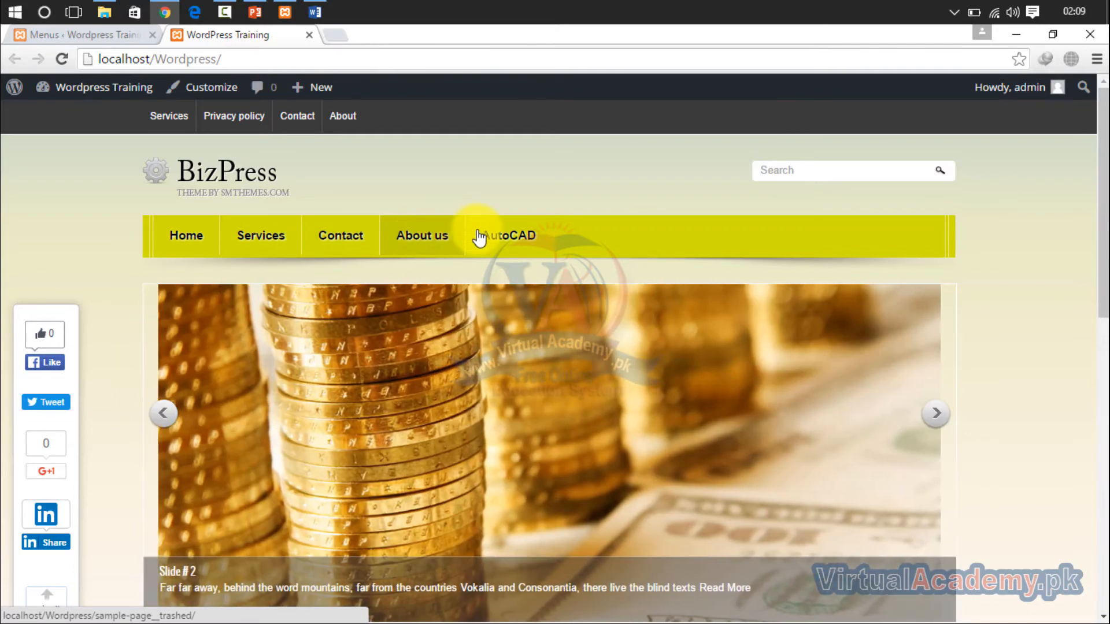
drag(1098, 163, 1092, 113)
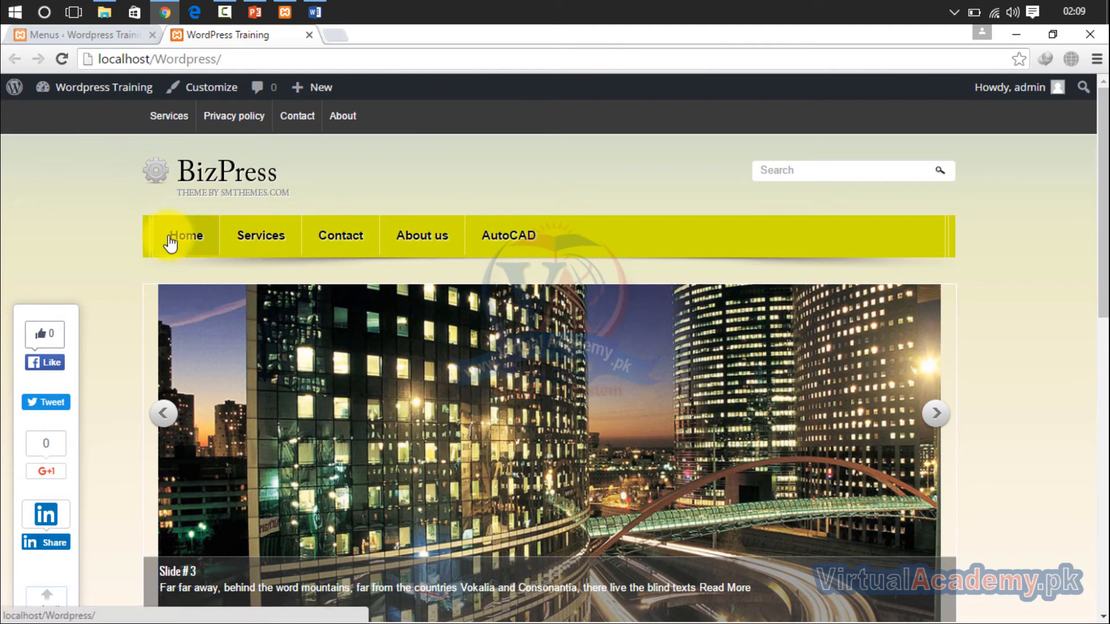
click(116, 38)
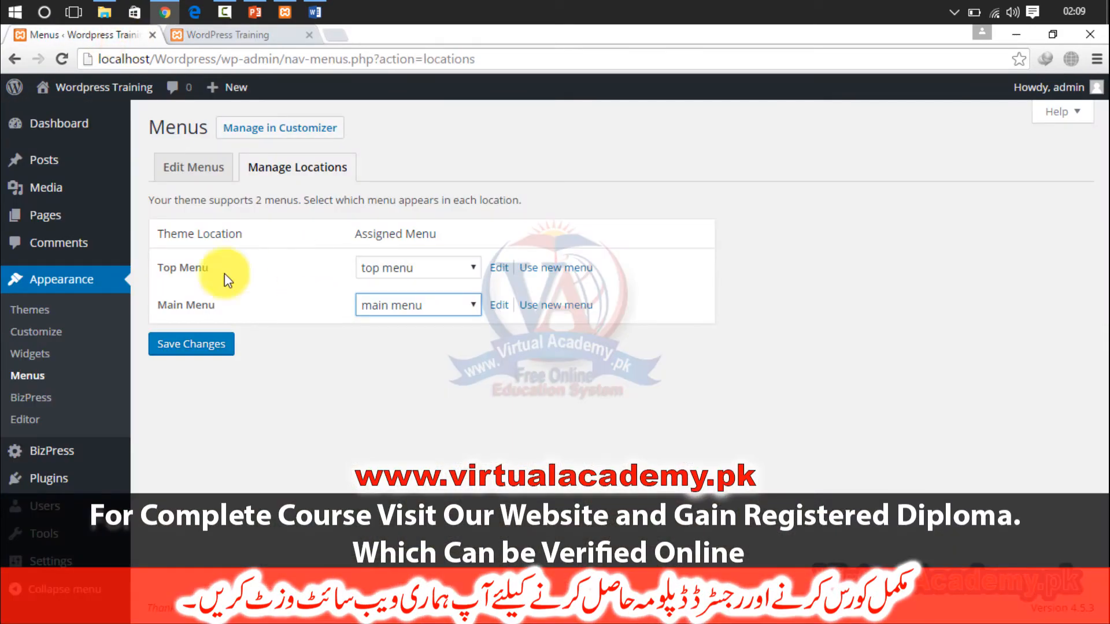
- Start a new post titled "Autocad Electrical"
click(55, 168)
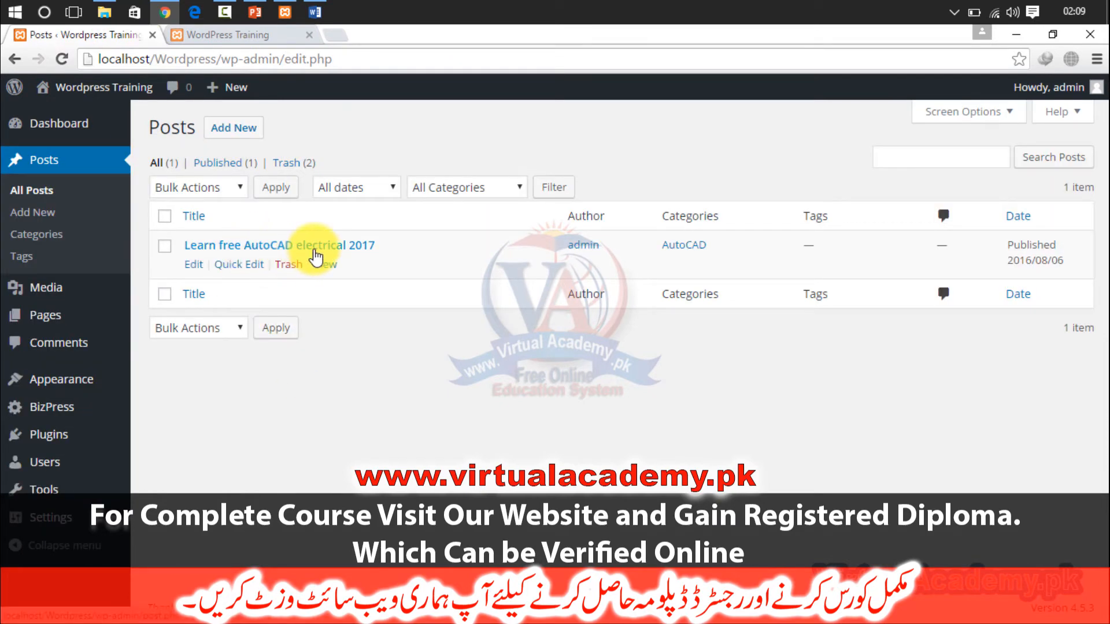
click(233, 126)
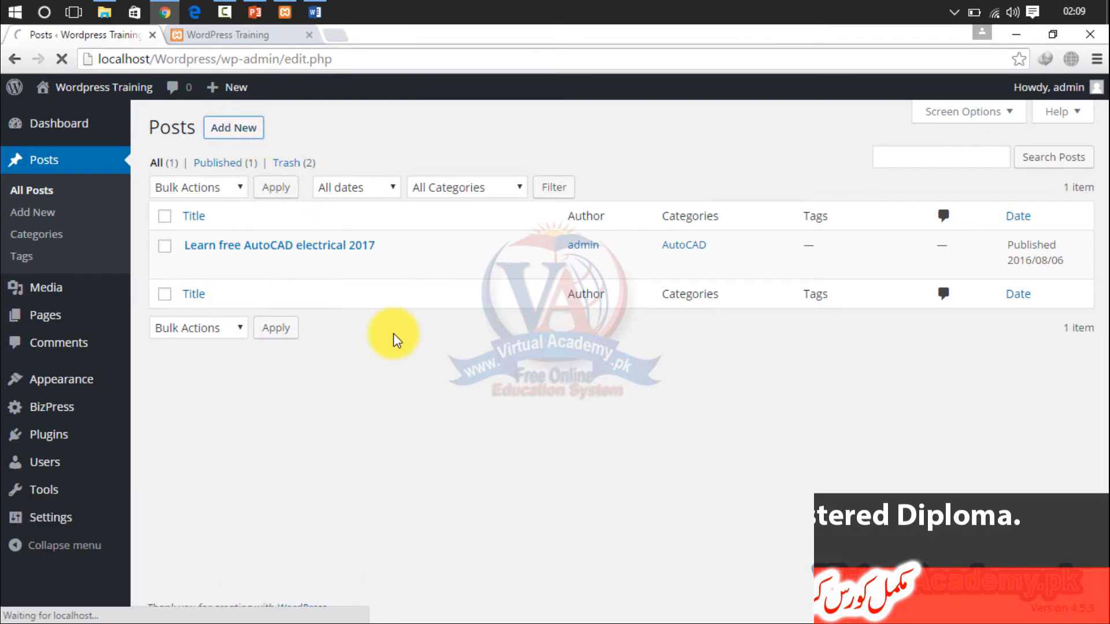
click(390, 168)
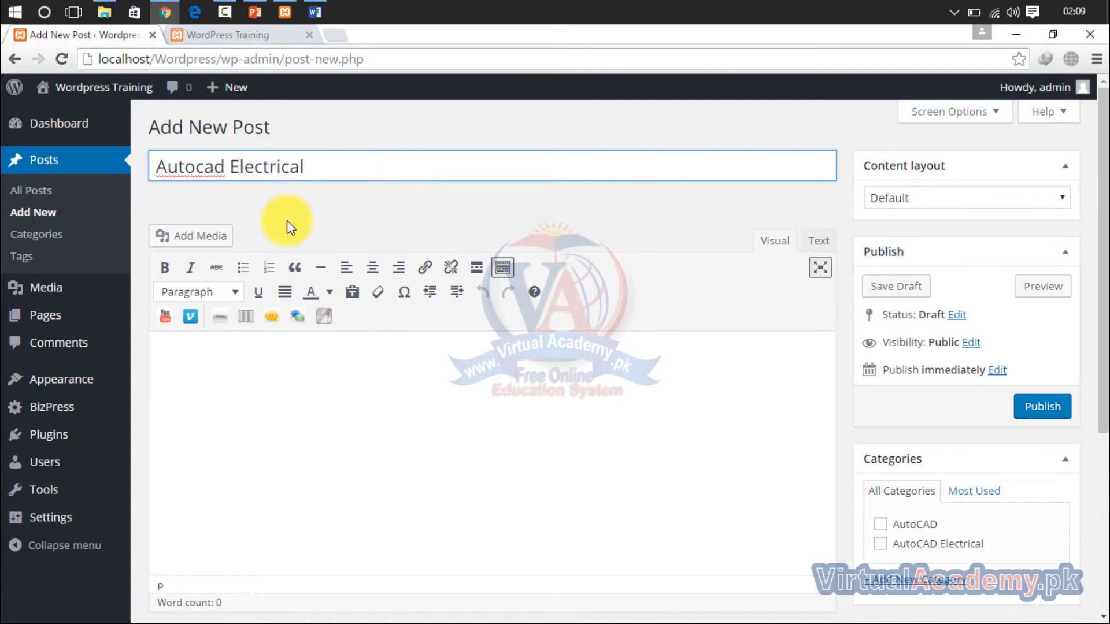
click(231, 399)
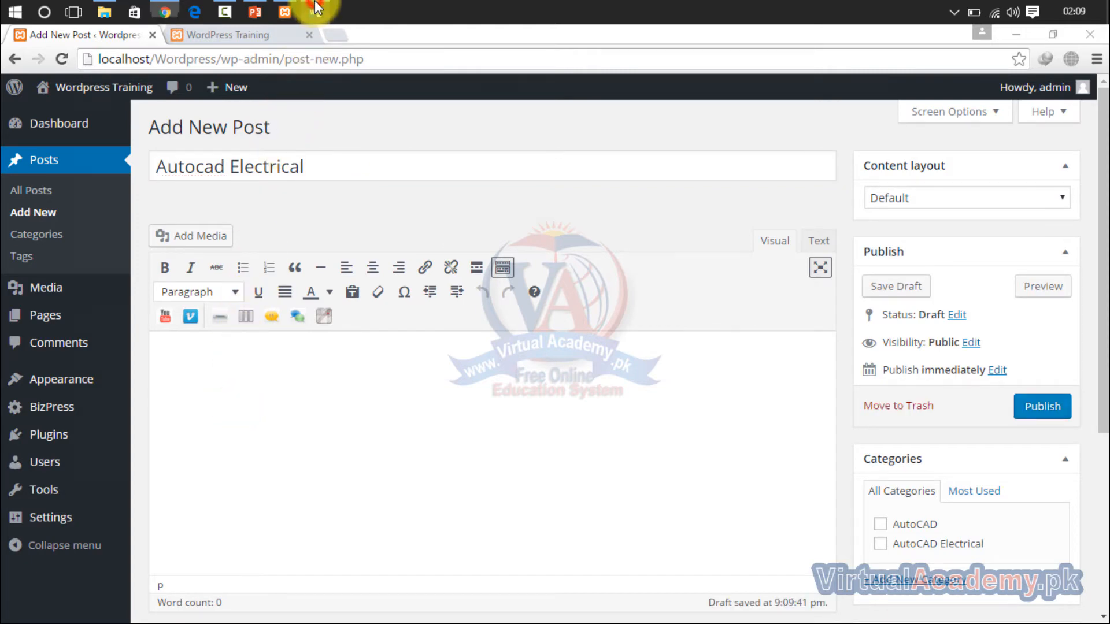
- Copy the "AutoCAD electrical" heading and paragraph from the Word document into the body of the new post
click(316, 7)
drag(389, 483, 275, 324)
key(ctrl+c)
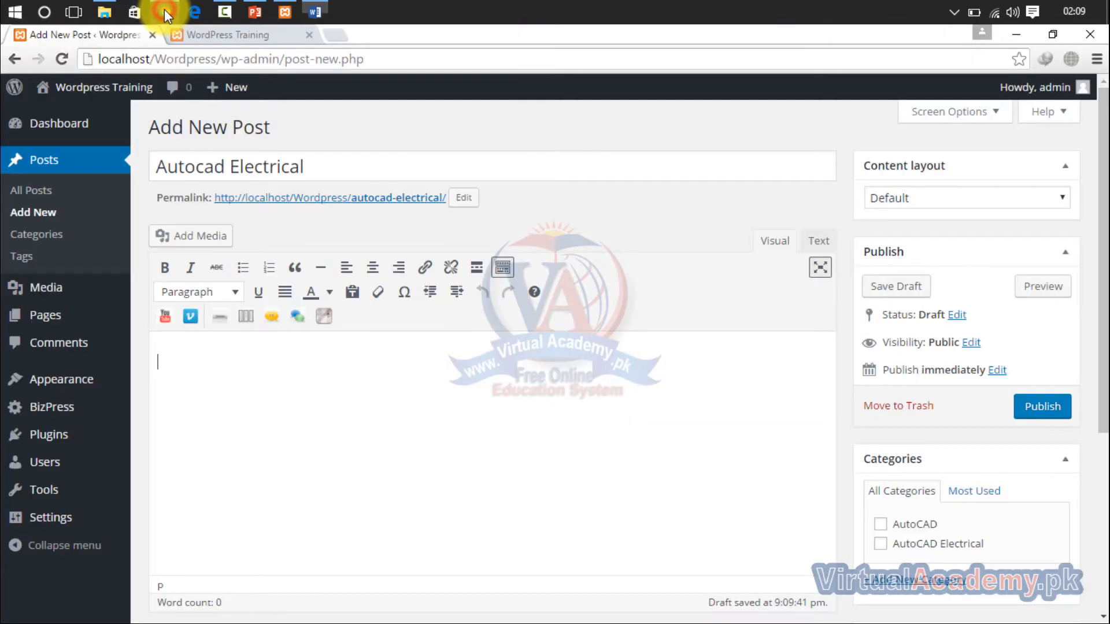
click(164, 9)
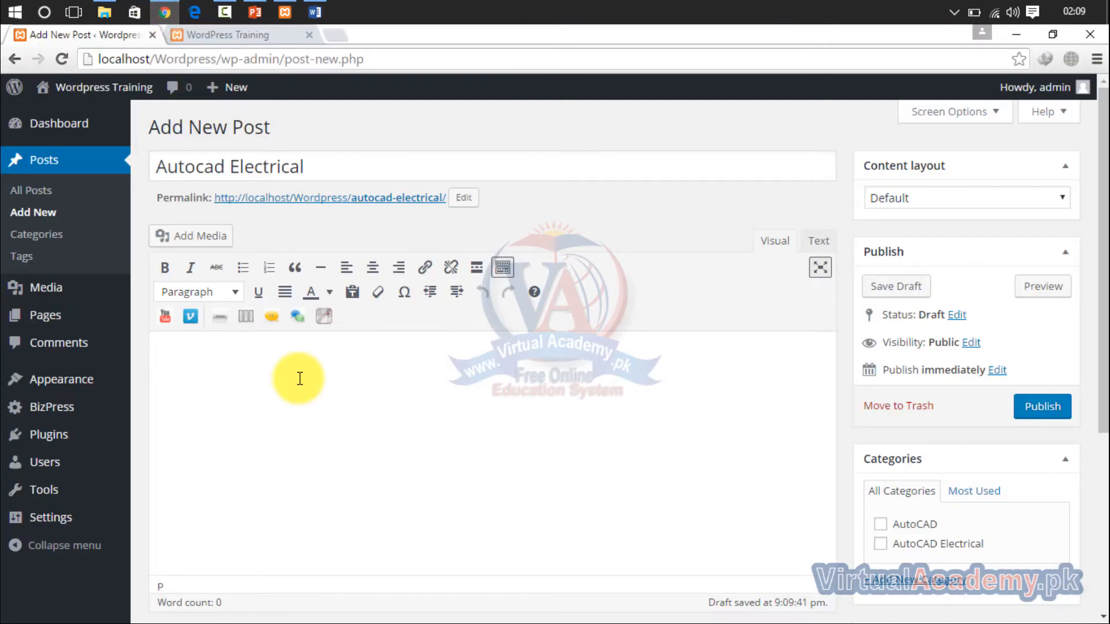
key(ctrl+v)
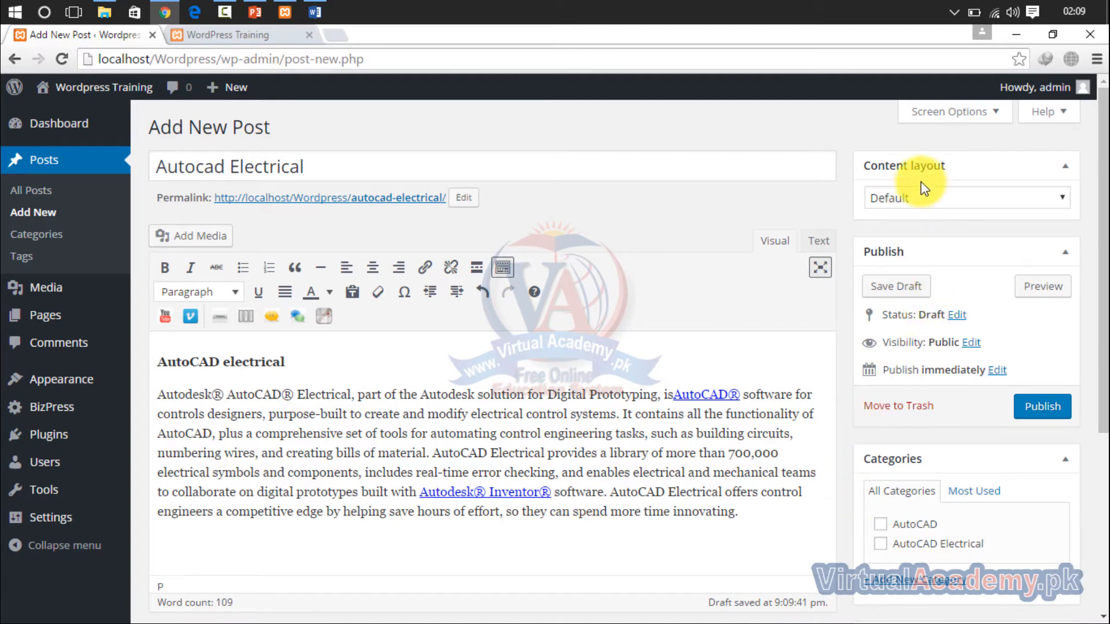
- Look over the post's category options and publish the Autocad Electrical post
drag(1103, 190, 1103, 415)
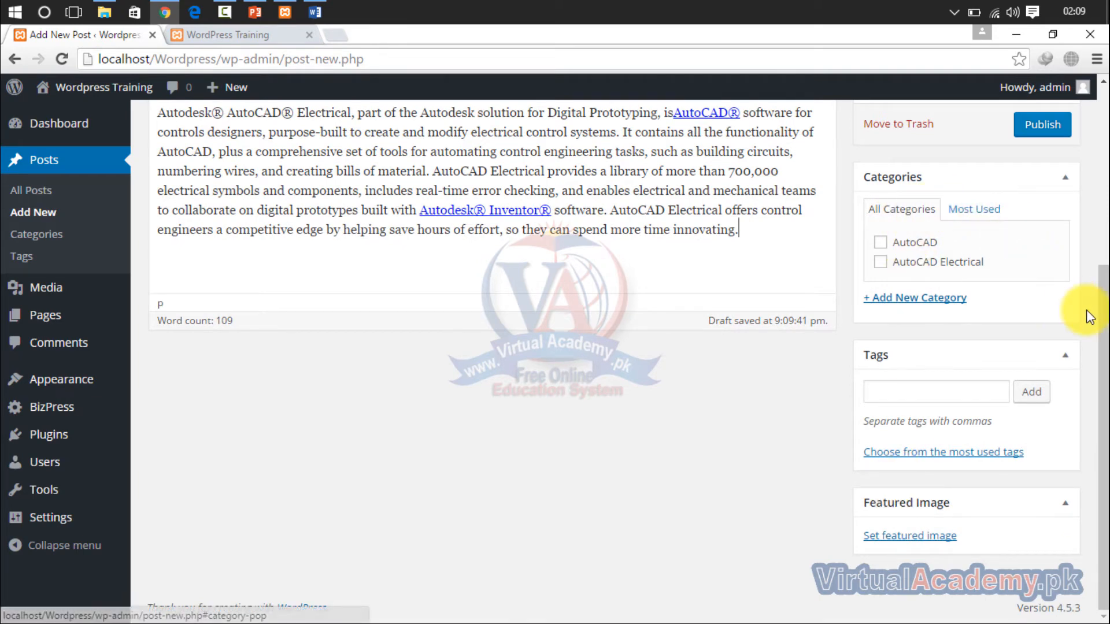
scroll(1097, 309, up, 1)
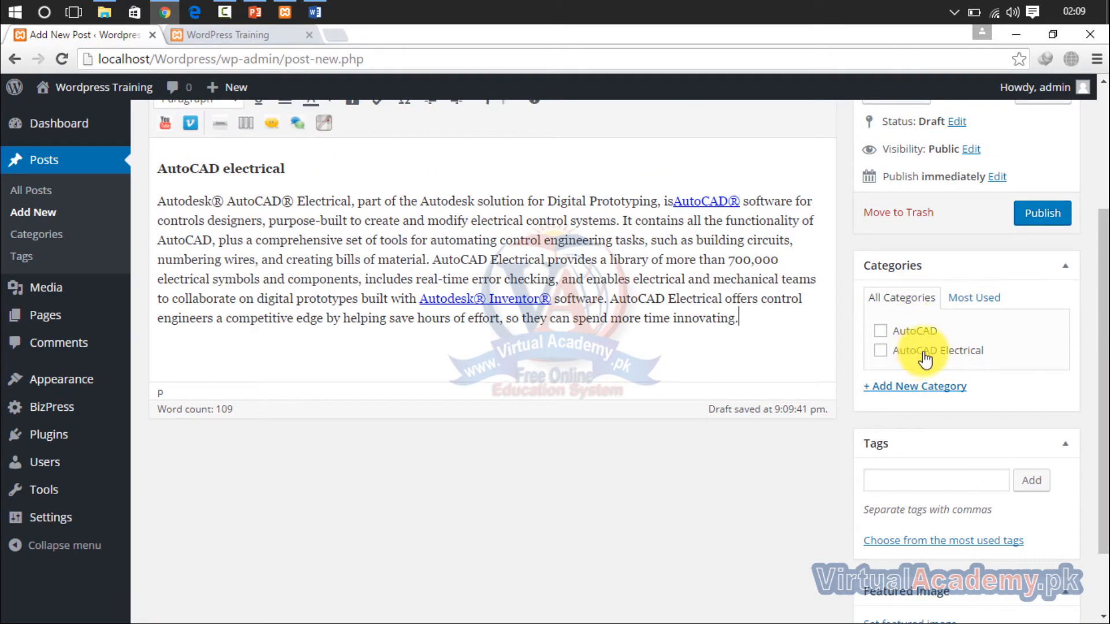
scroll(1098, 312, up, 2)
scroll(1097, 278, up, 1)
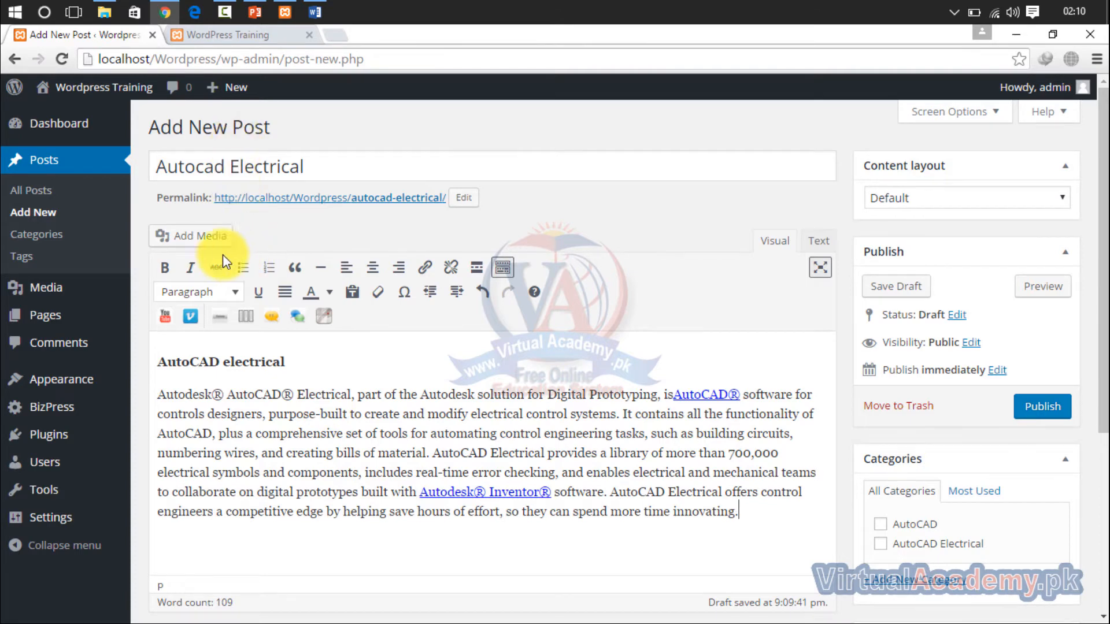
click(1043, 408)
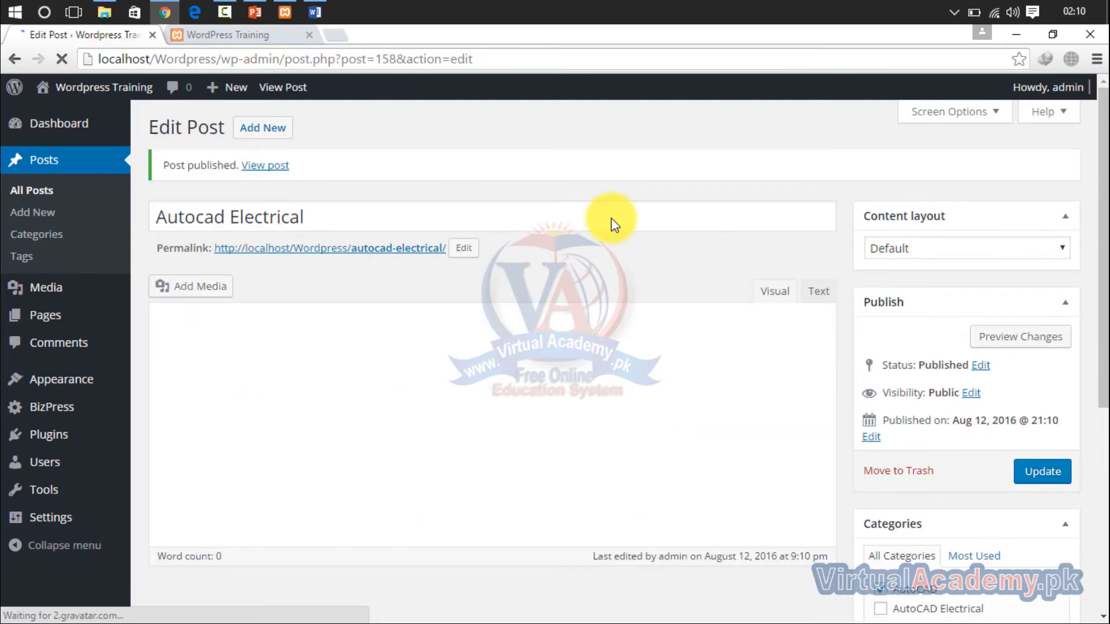
- Reload the site's front page and check how the newly published Autocad Electrical post is listed
click(248, 35)
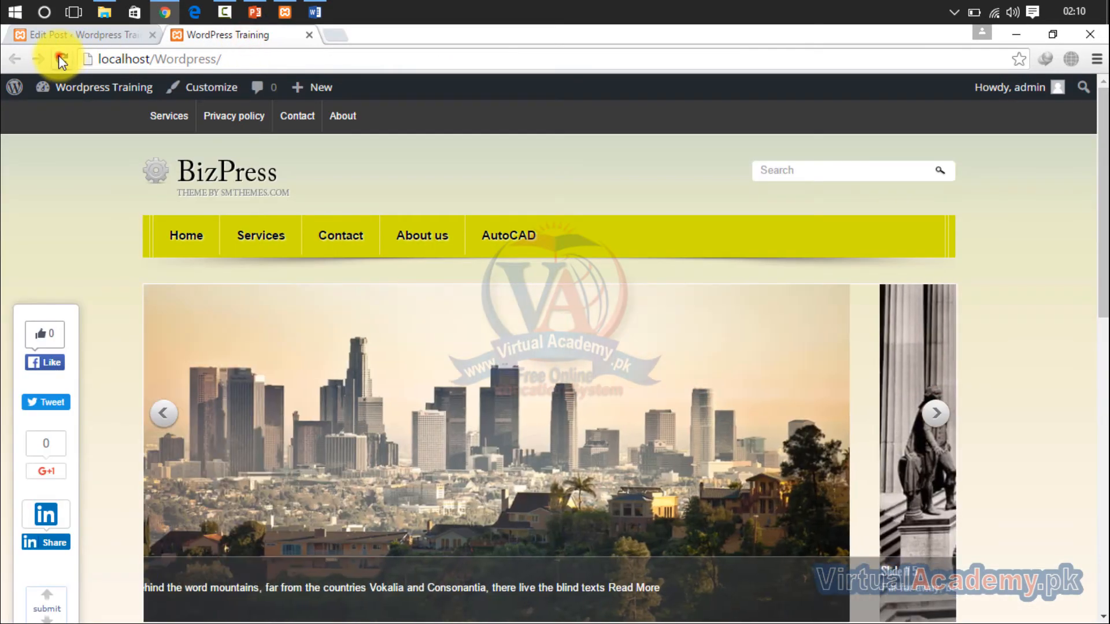
click(60, 57)
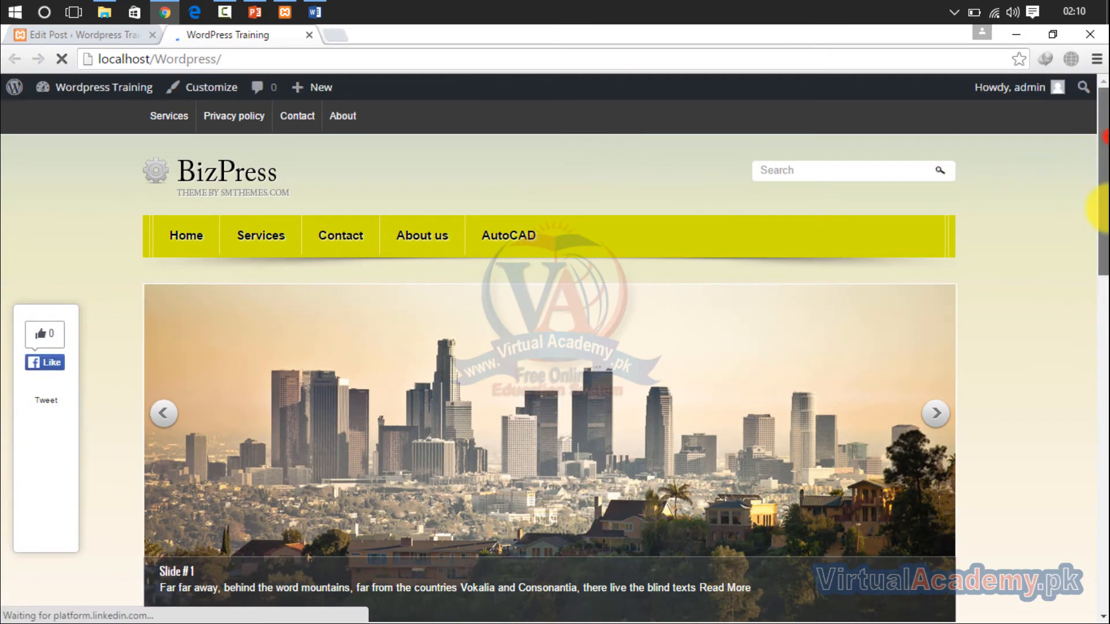
drag(1105, 137, 1103, 267)
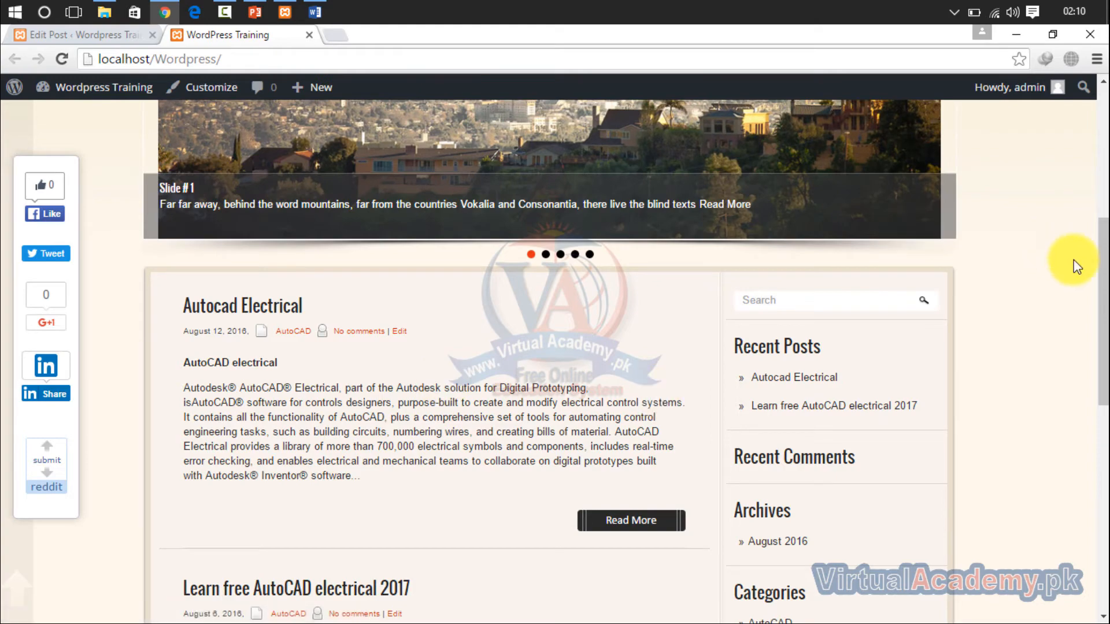
drag(1103, 306, 1103, 176)
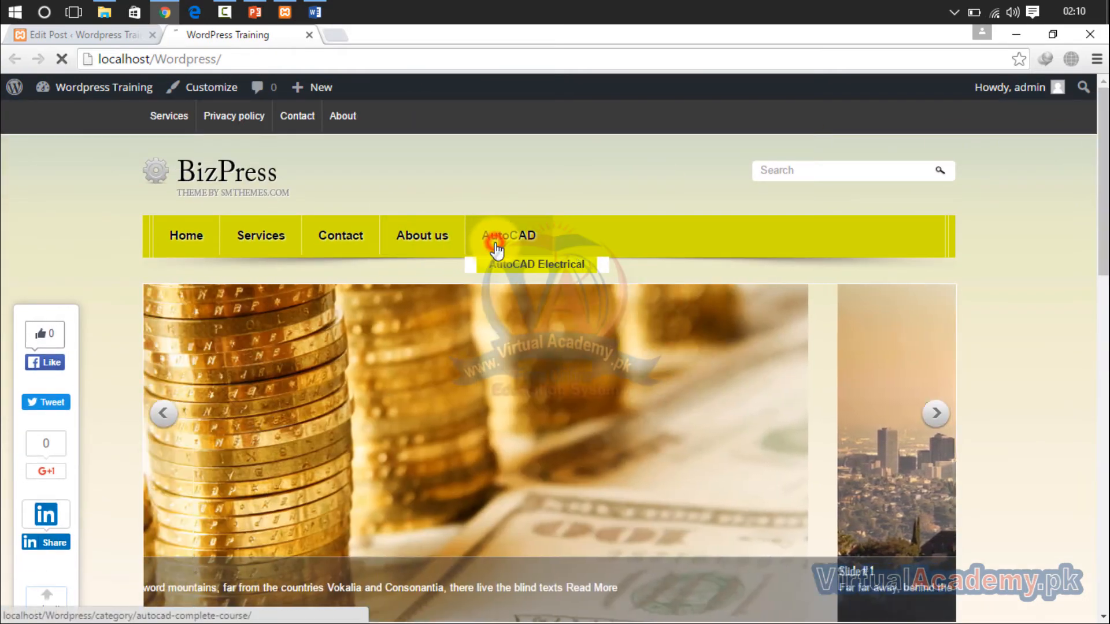
- Open the site's AutoCAD and AutoCAD Electrical category pages in turn and check which posts each one lists
click(555, 259)
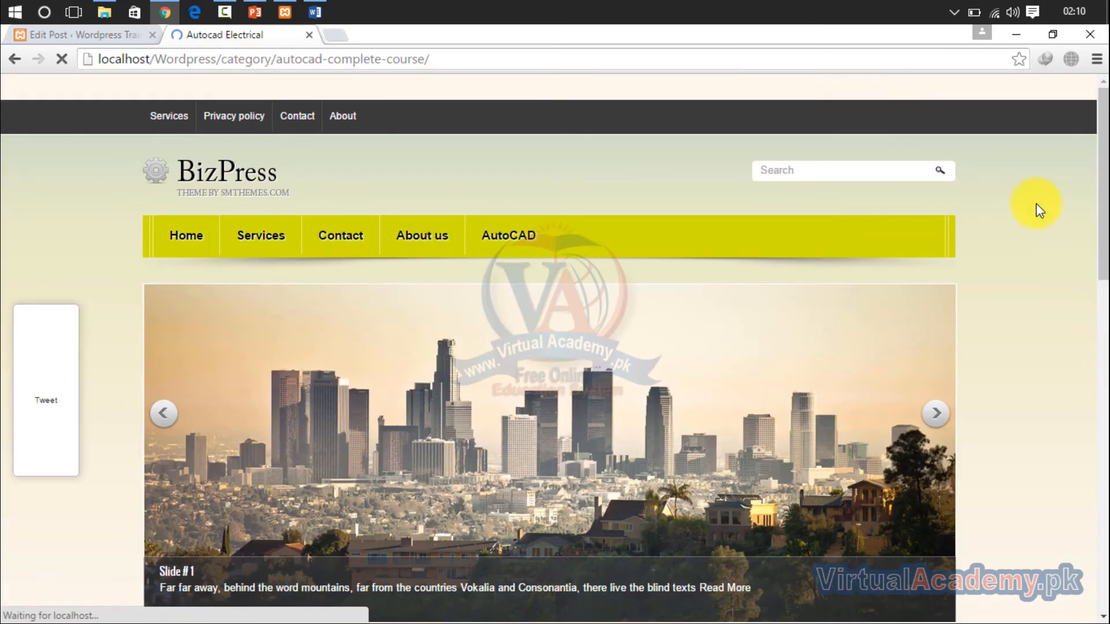
drag(1098, 173, 1090, 86)
mouse_move(496, 252)
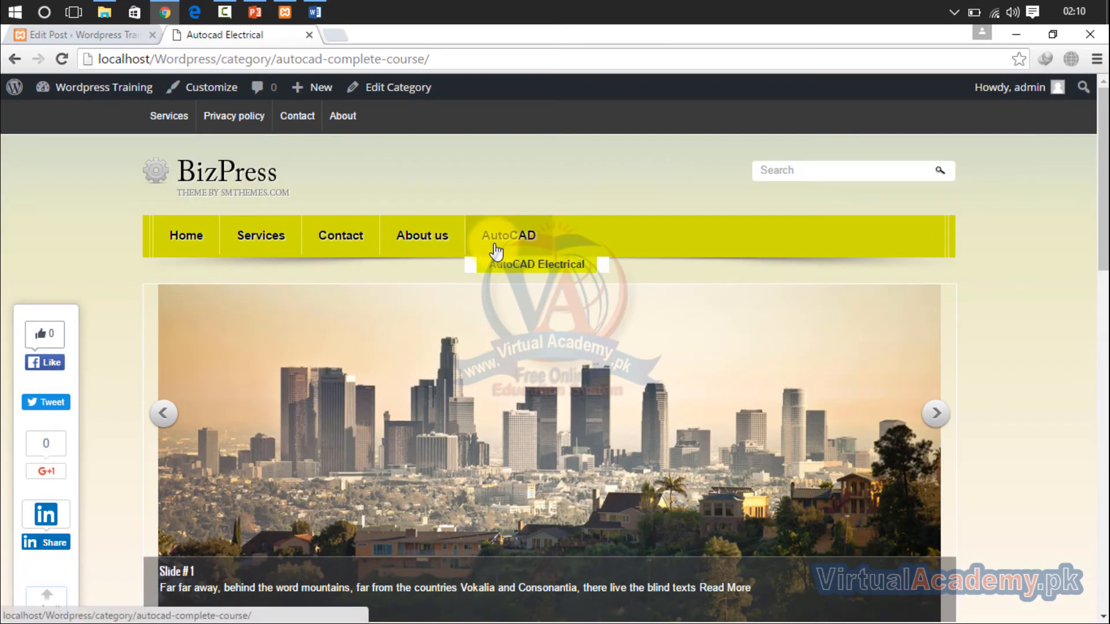
click(497, 267)
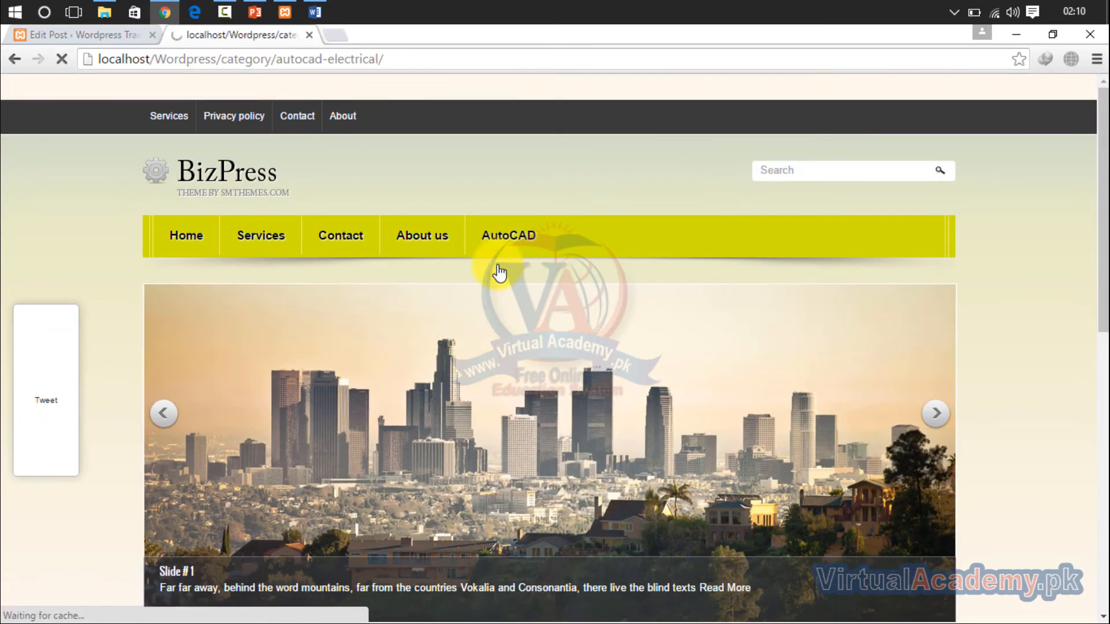
mouse_move(1090, 87)
mouse_down()
mouse_move(1095, 285)
mouse_move(1097, 78)
mouse_up()
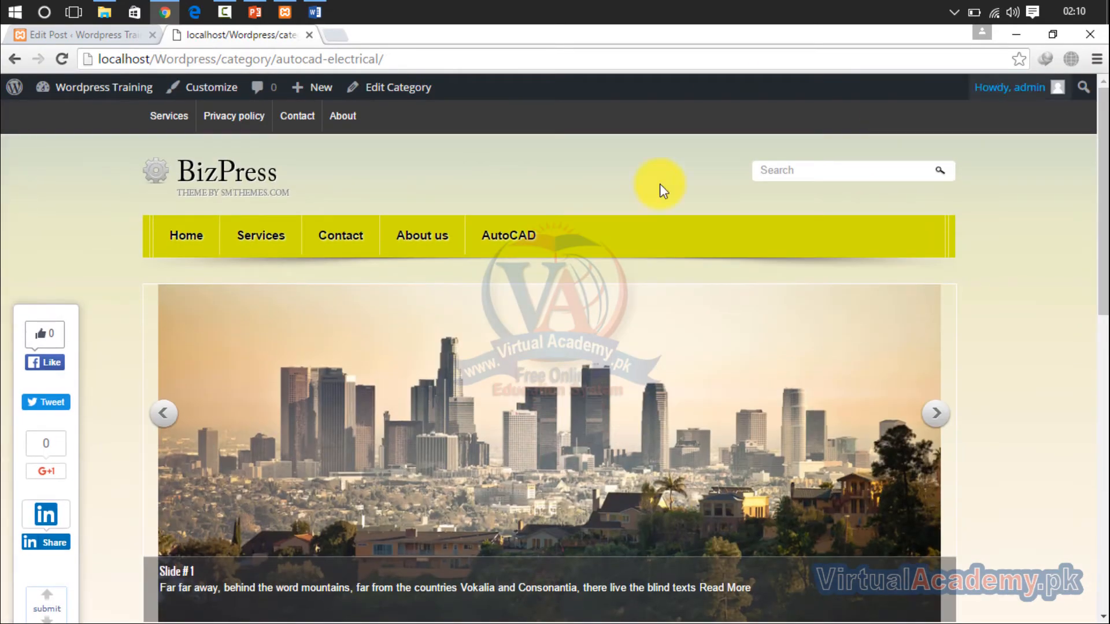
click(523, 235)
drag(1101, 136, 954, 99)
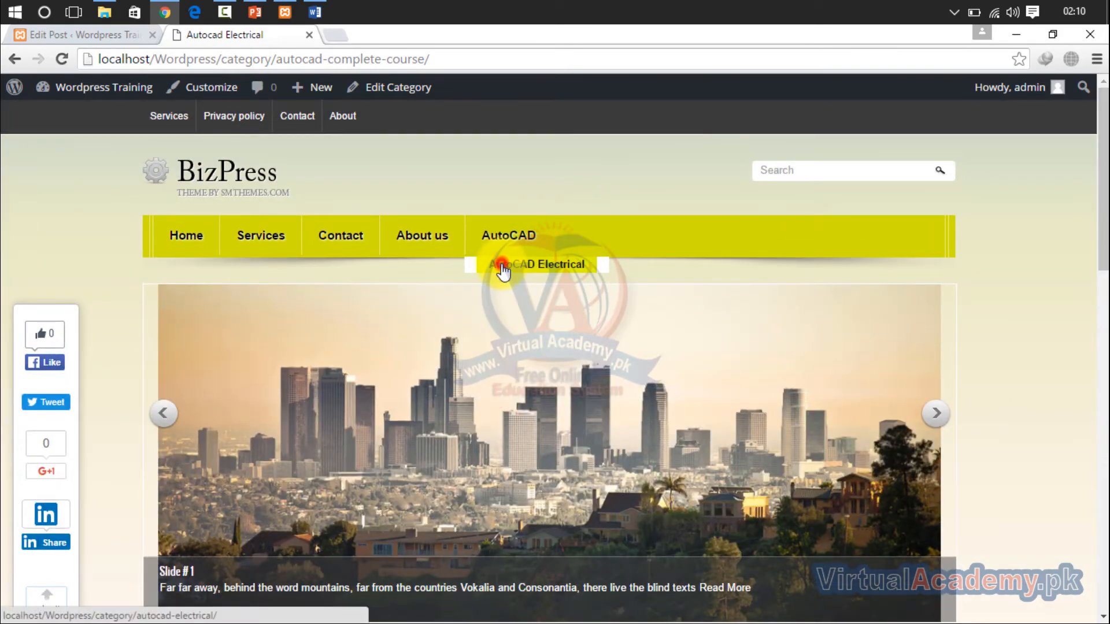
click(503, 263)
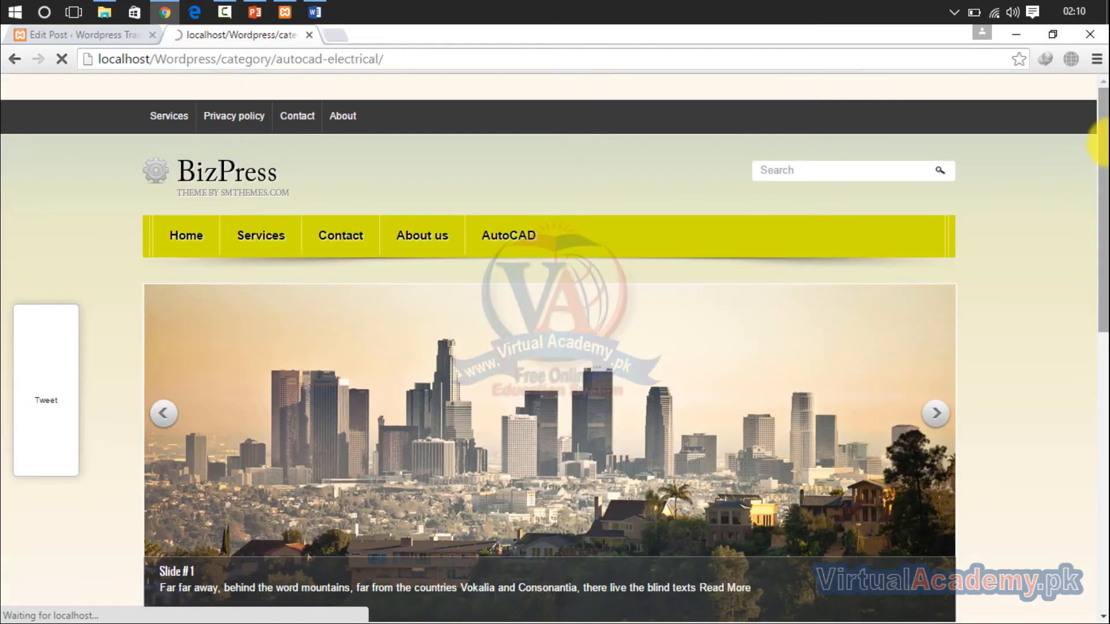
drag(1105, 142, 1097, 110)
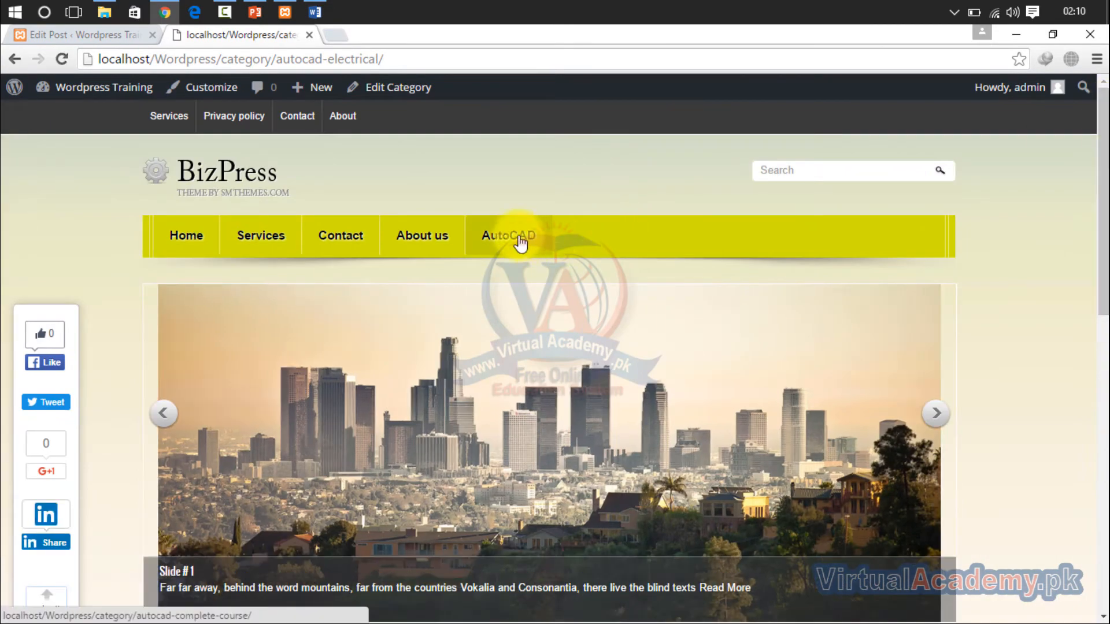
- Change the category of the Autocad Electrical post from AutoCAD to AutoCAD Electrical
click(84, 35)
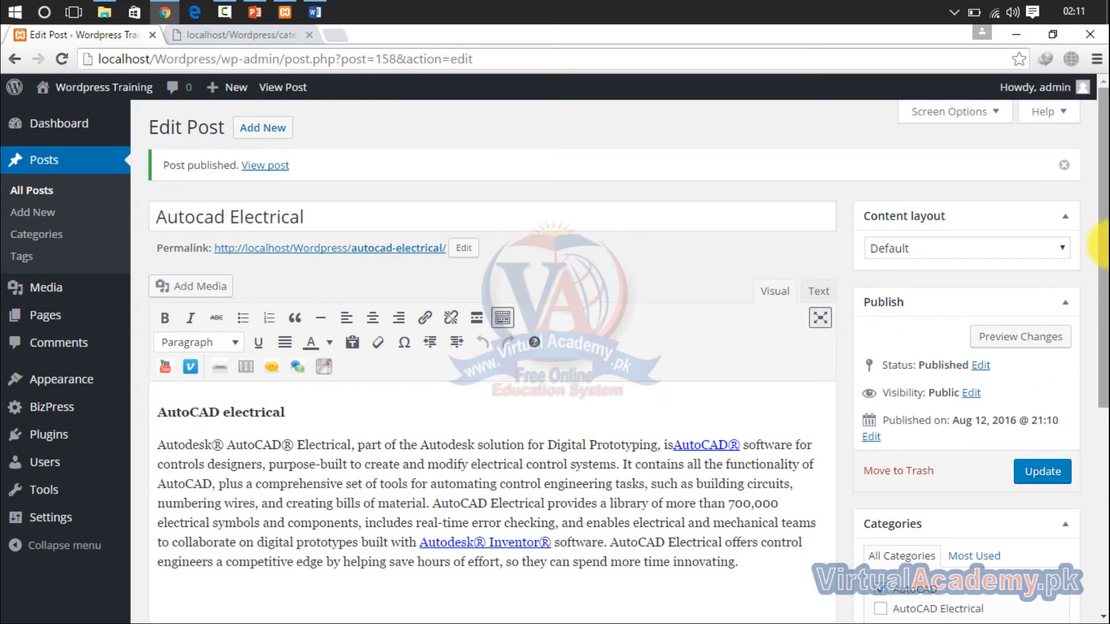
drag(1104, 210, 1104, 319)
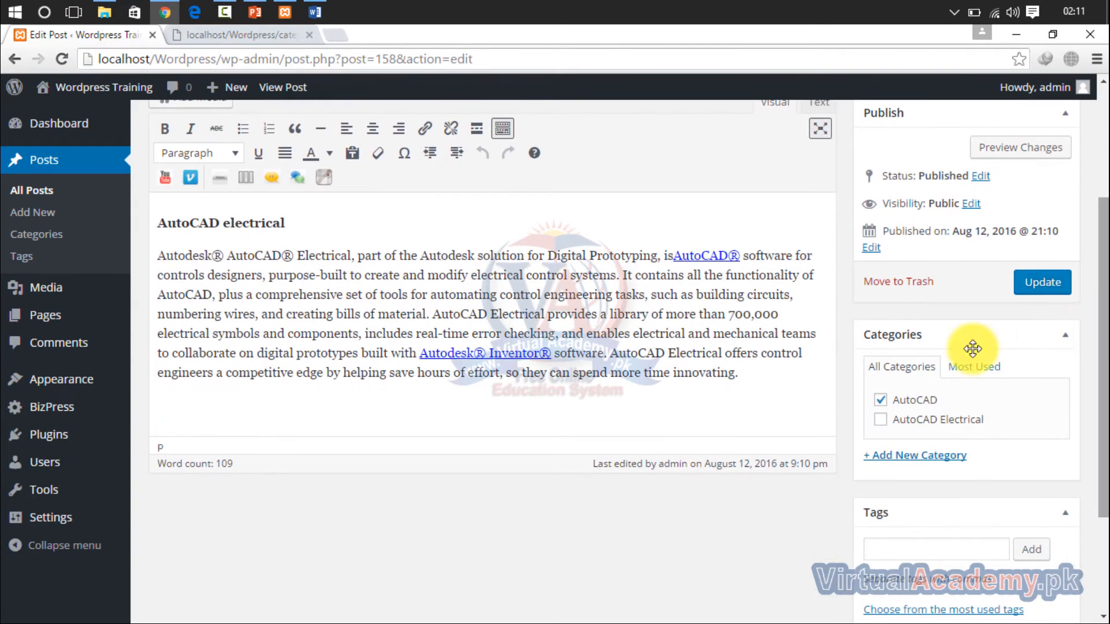
click(882, 398)
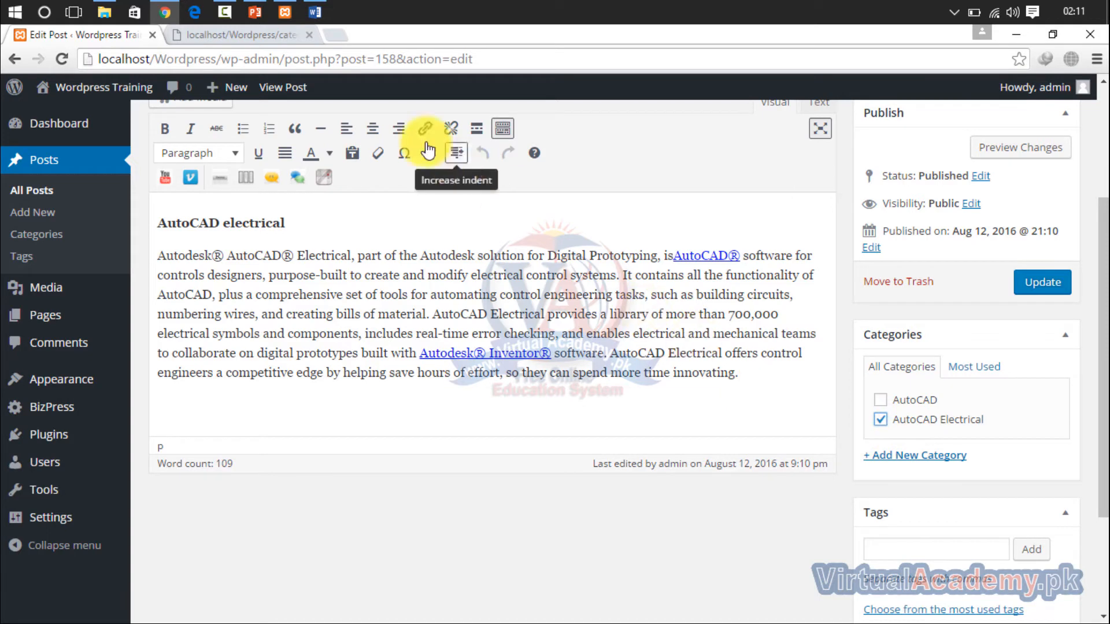
click(289, 37)
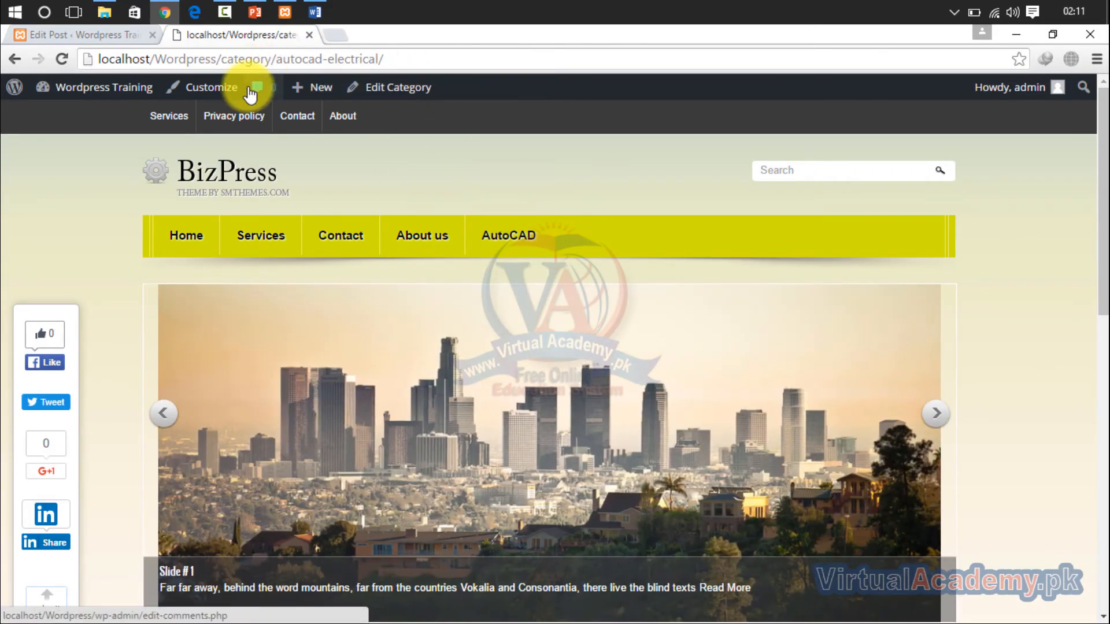
- Move the Autocad Electrical post to the trash from the list of all posts
click(121, 37)
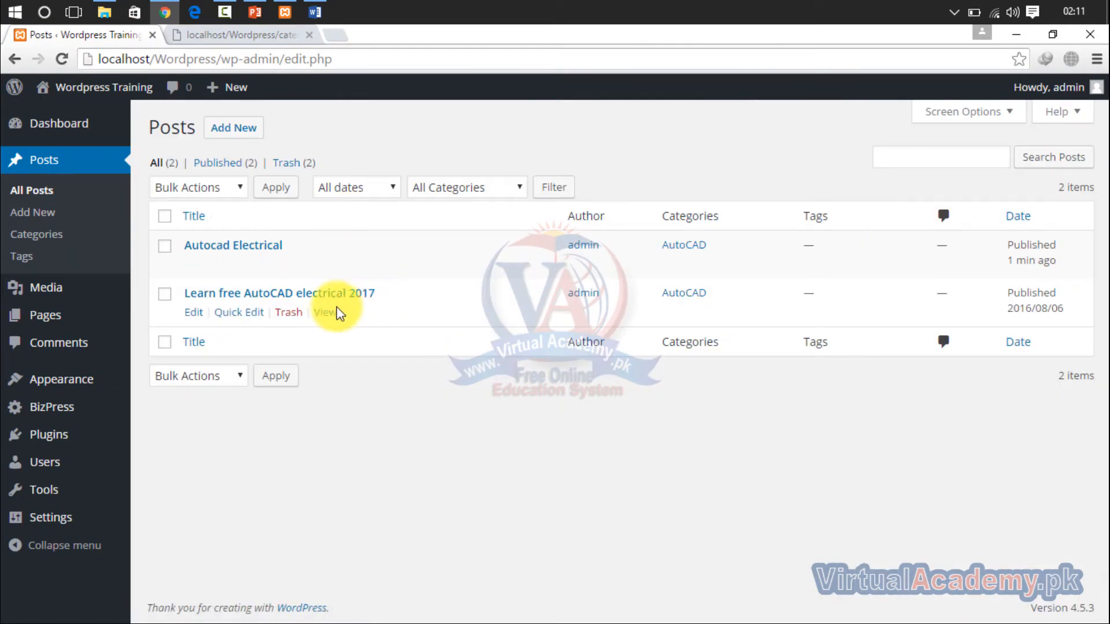
click(165, 247)
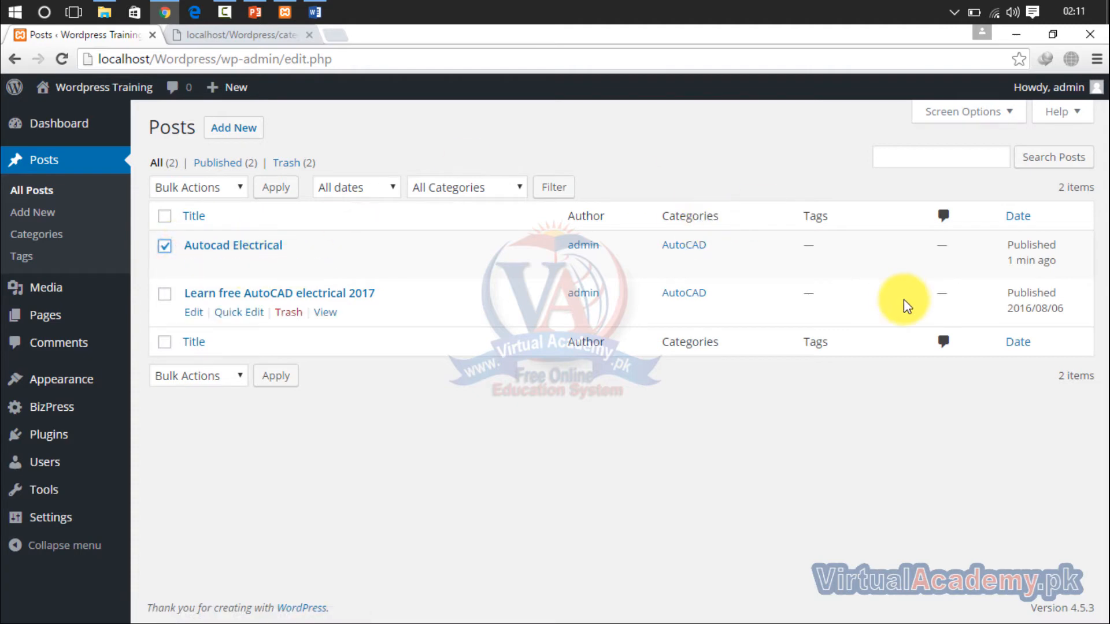
click(240, 188)
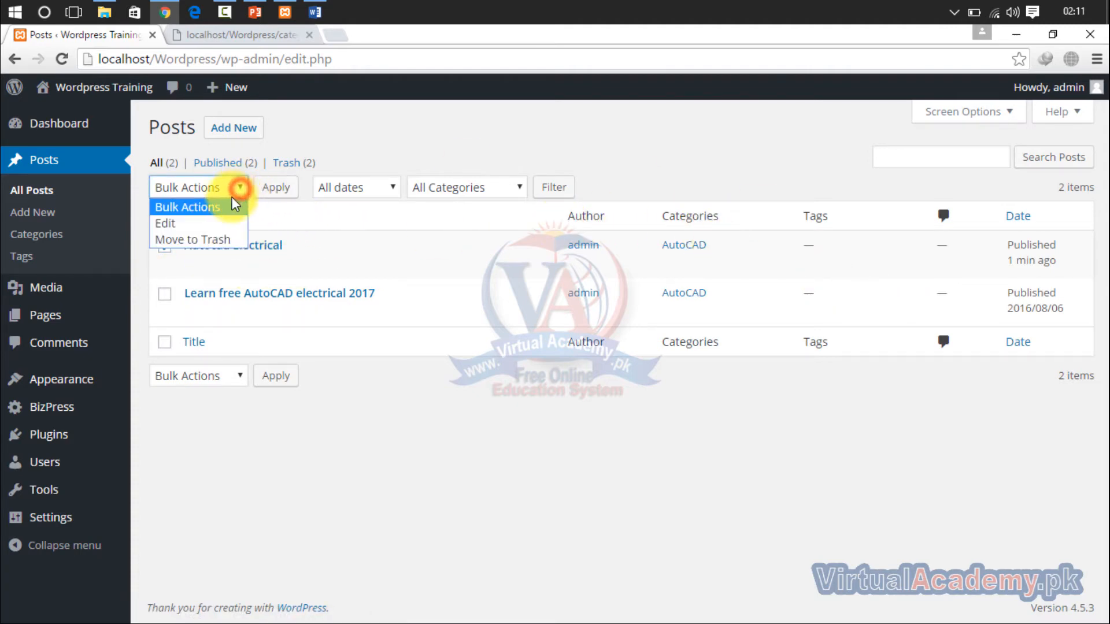
click(206, 239)
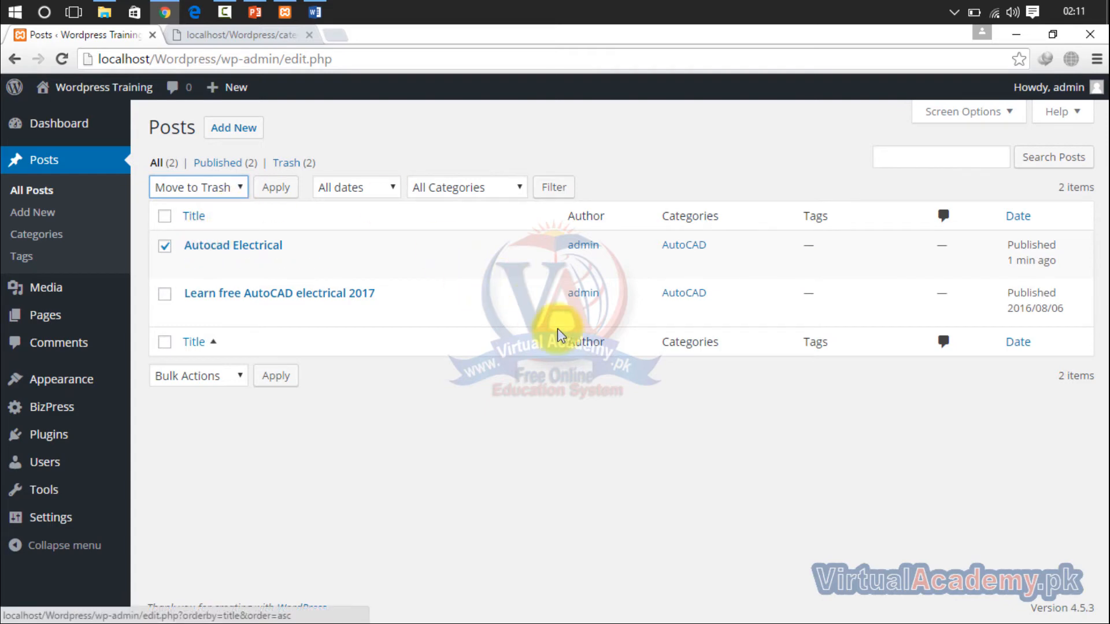
click(278, 187)
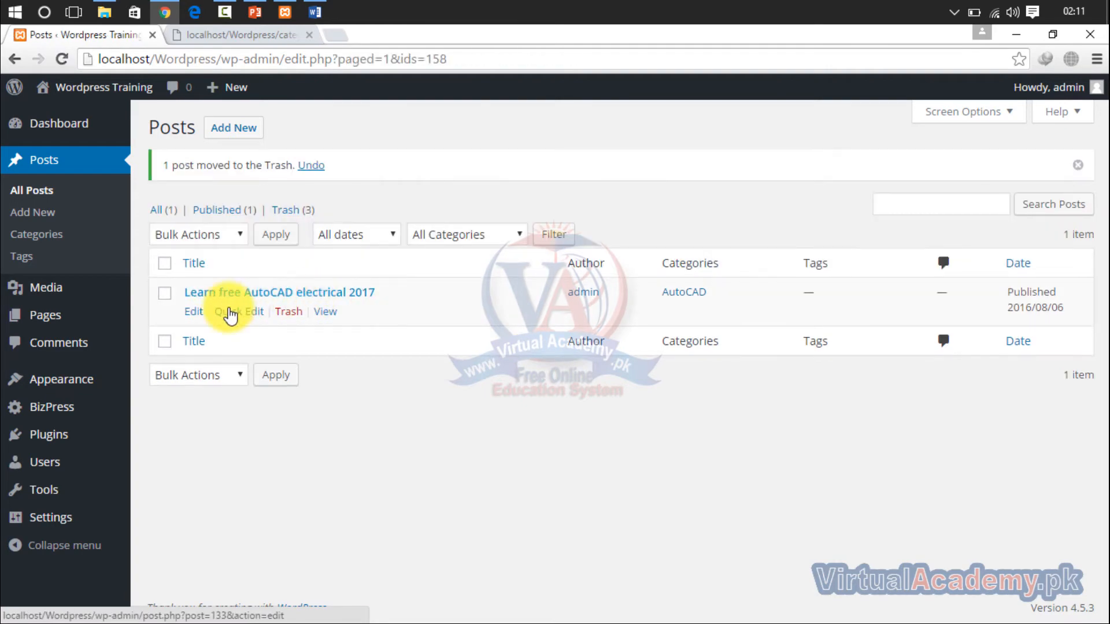
- Reload the site and check the AutoCAD category page and the home page for the posts still listed
click(229, 35)
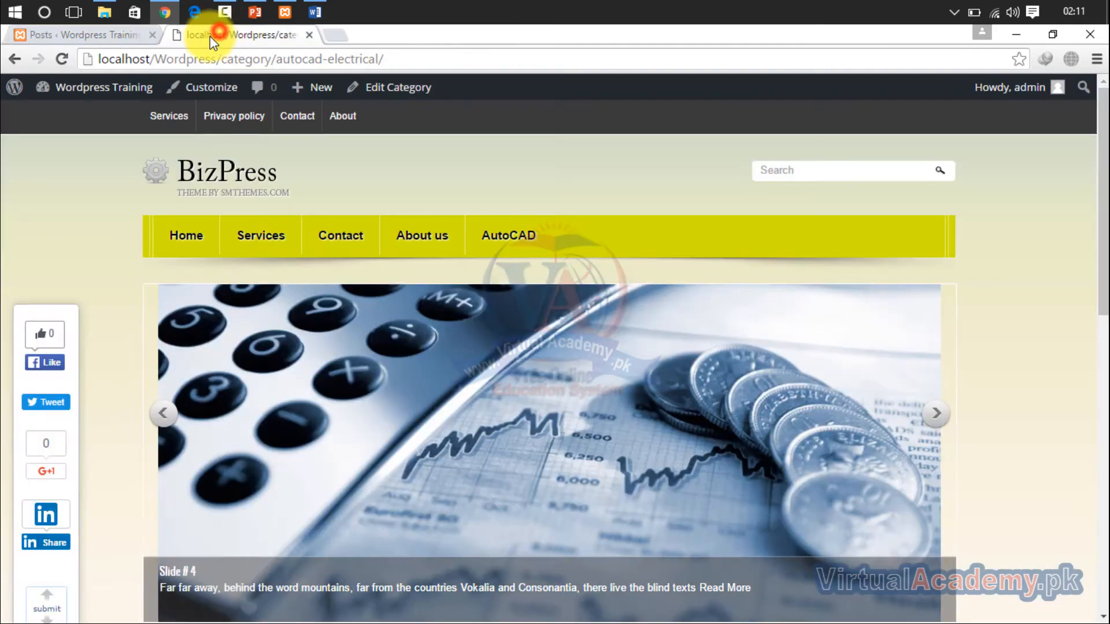
click(60, 58)
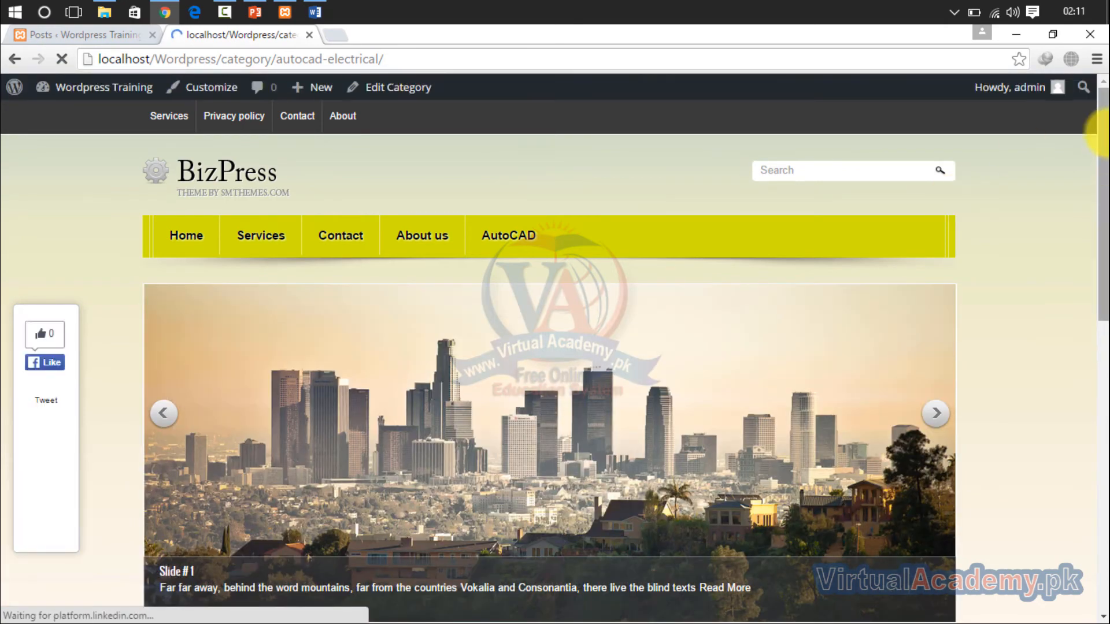
mouse_move(1103, 133)
mouse_down()
mouse_move(1103, 460)
mouse_move(1103, 123)
mouse_up()
click(503, 237)
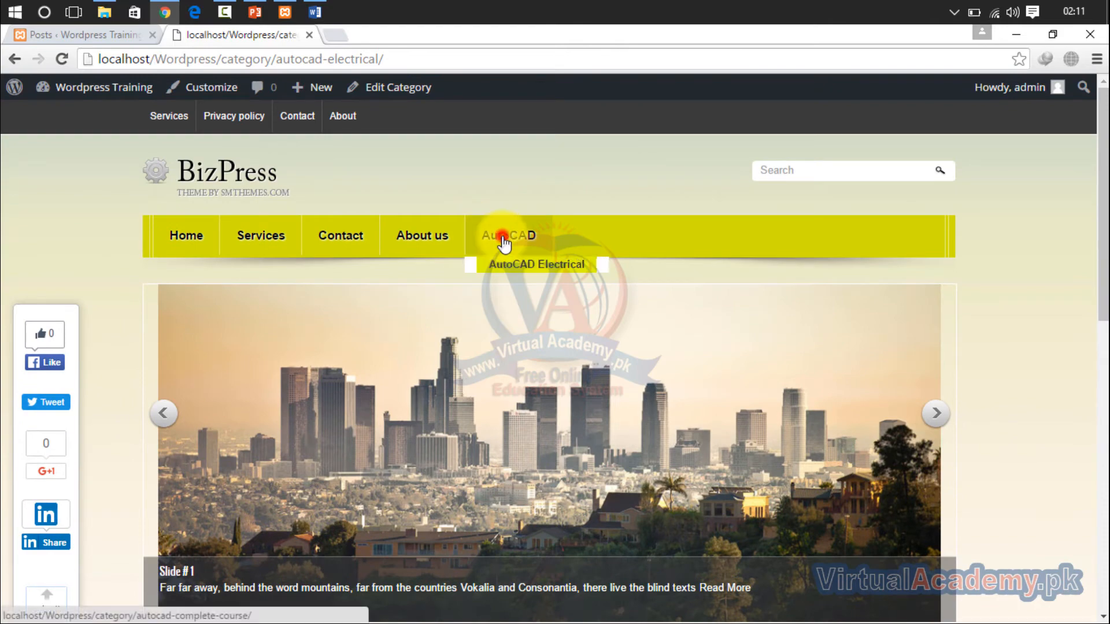
drag(1103, 145, 1102, 346)
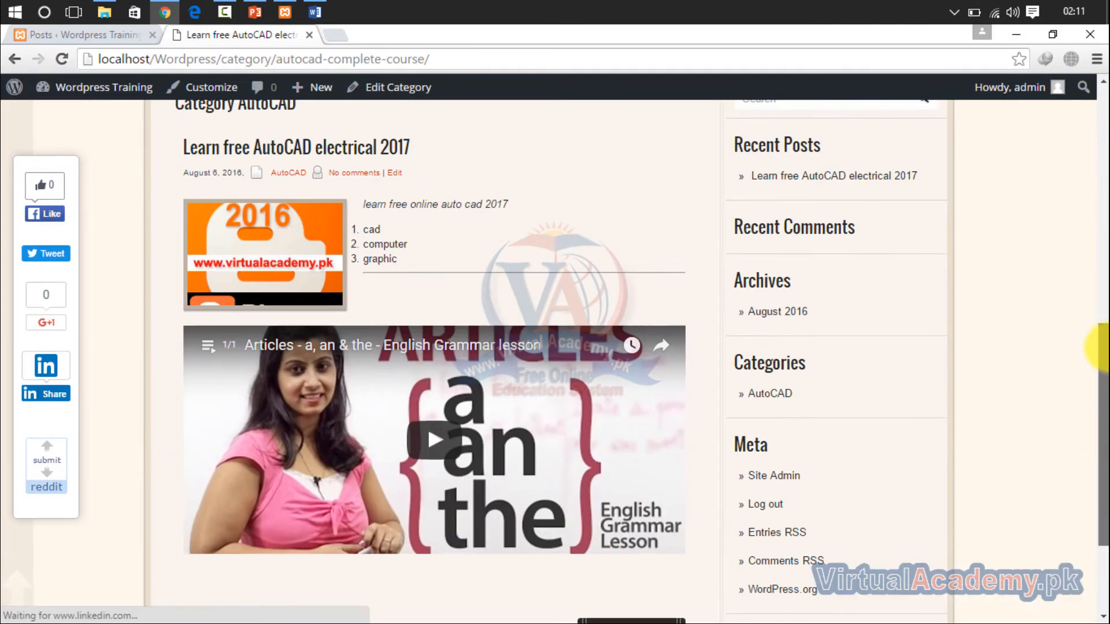
scroll(1102, 347, up, 2)
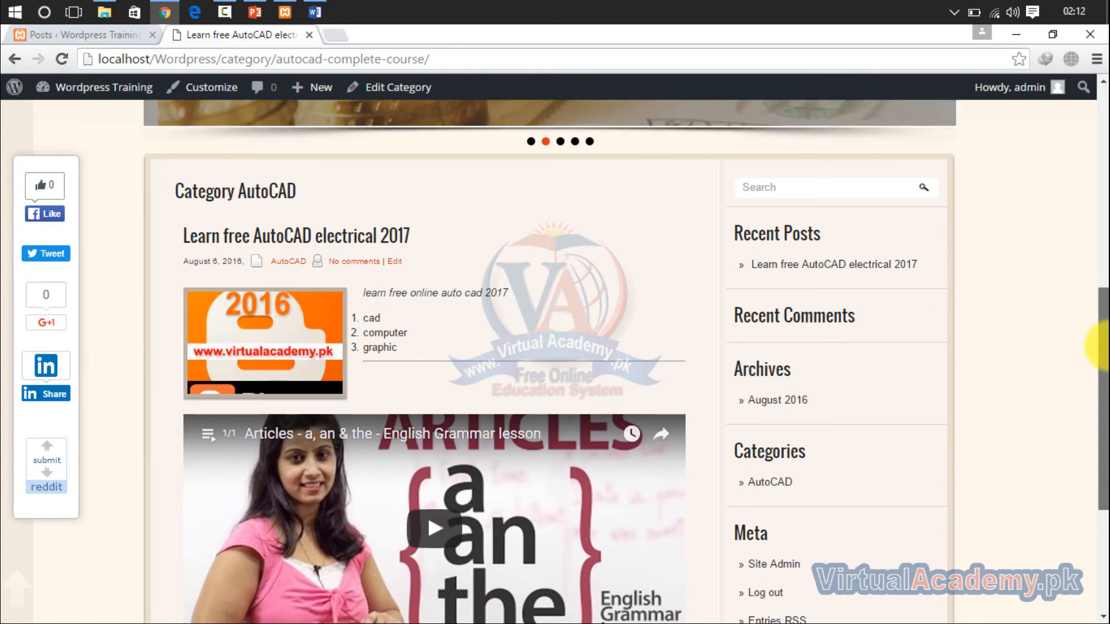
scroll(1105, 456, down, 2)
drag(1105, 457, 1100, 121)
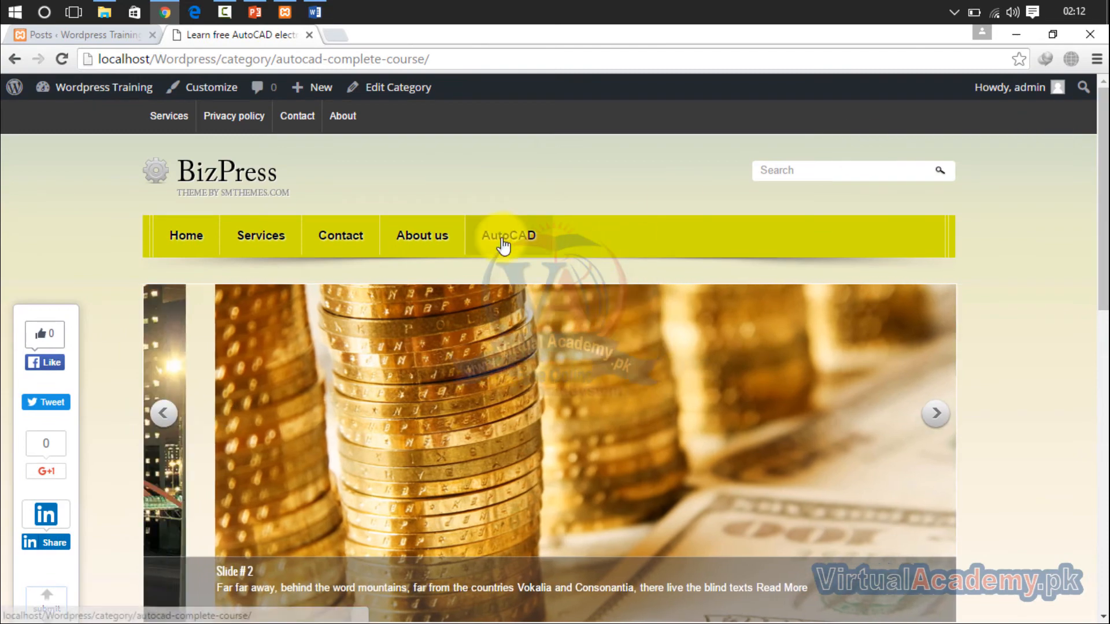
mouse_move(507, 240)
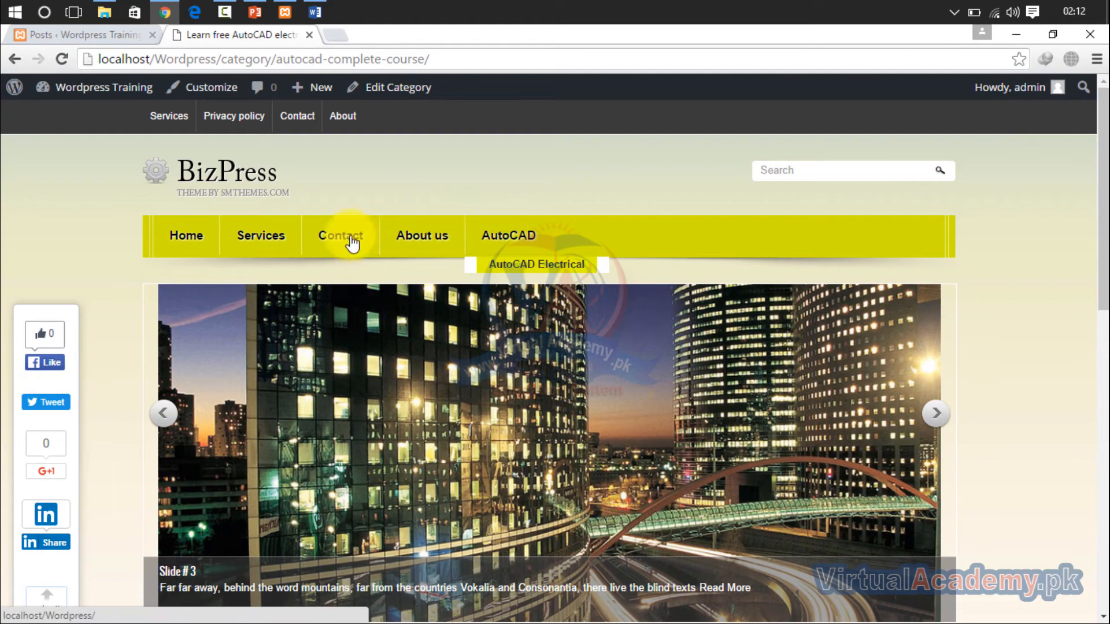
click(173, 233)
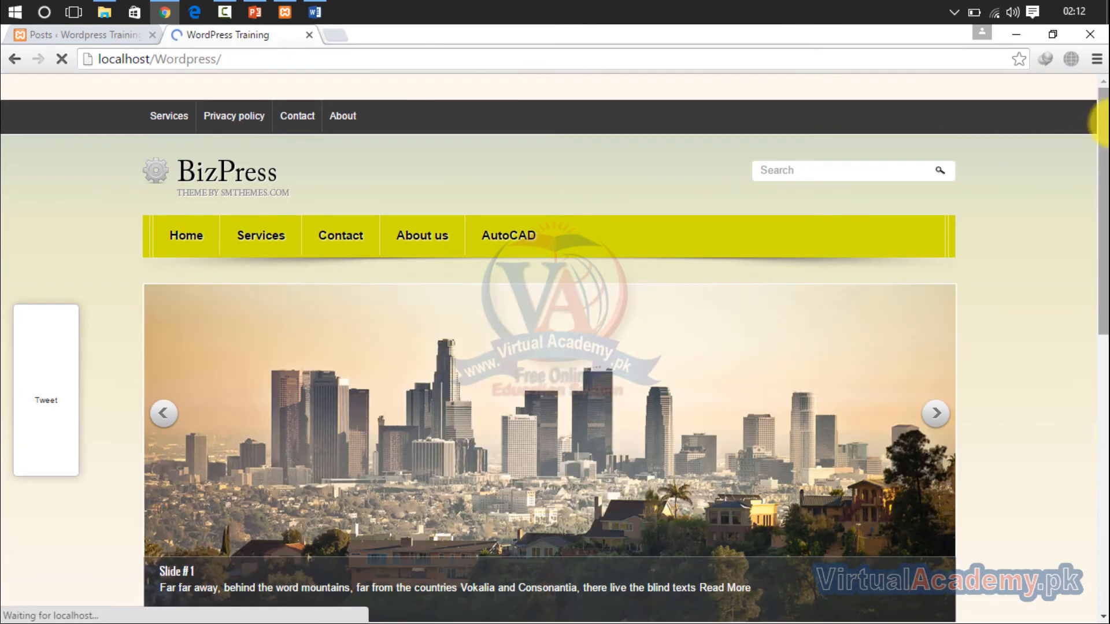
drag(1098, 116, 1099, 143)
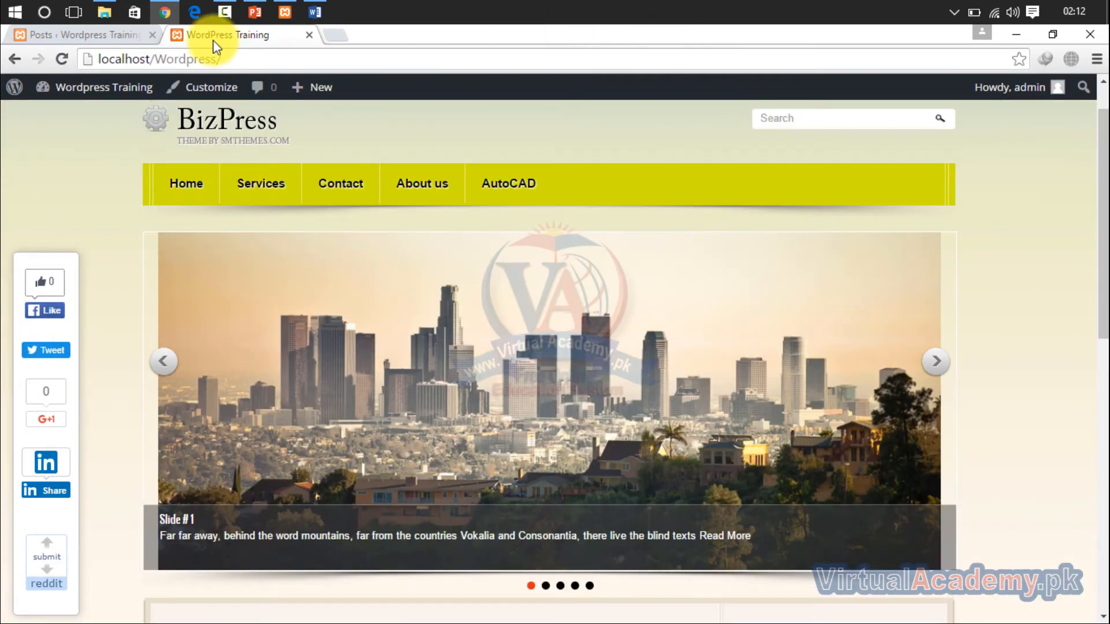
- Start a new post titled "Lesson no 01" and paste the copied "AutoCAD electrical" heading and paragraph into its body
click(114, 39)
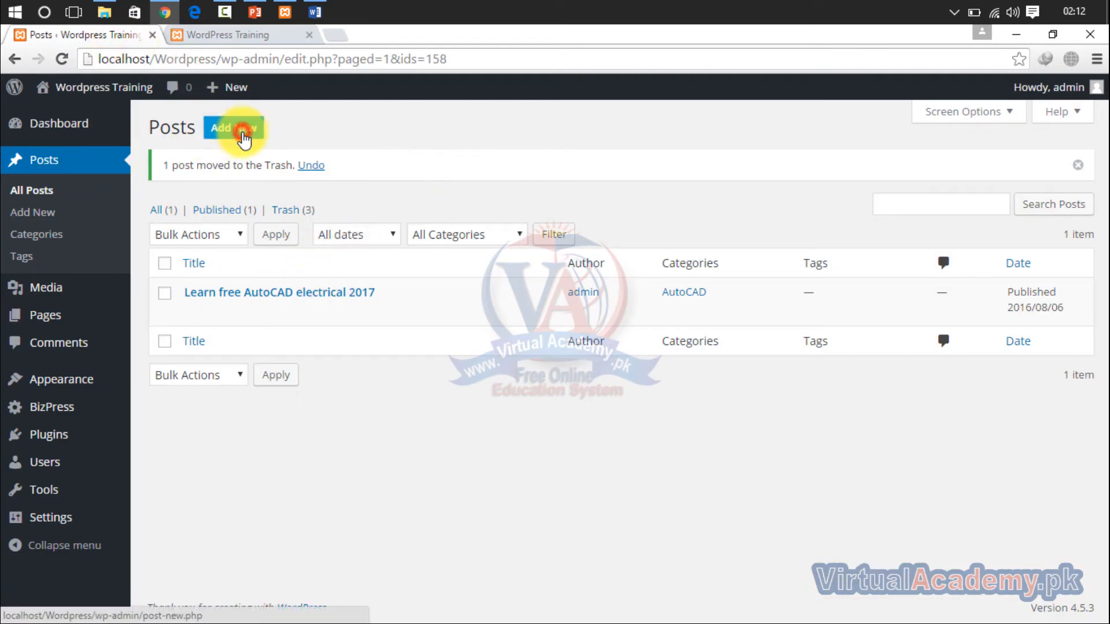
click(244, 134)
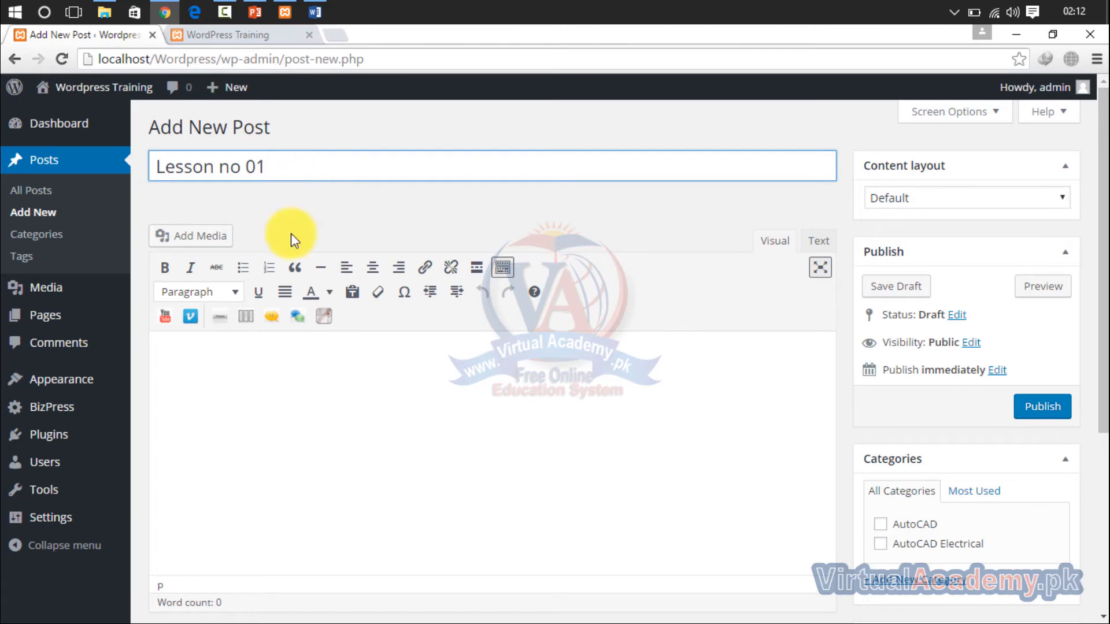
click(252, 433)
text(AutoCAD electrical Autodesk® AutoCAD® Electrical, part of the Autodesk solution for Digital Prototyping, isAutoCAD® software for controls designers, purpose-built to create and modify electrical control systems. It contains all the functionality of AutoCAD, plus a comprehensive set of tools for automating control engineering tasks, such as building circuits, numbering wires, and creating bills of material. AutoCAD Electrical provides a library of more than 700,000 electrical symbols and components, includes real-time error checking, and enables electrical and mechanical teams to collaborate on digital prototypes built with Autodesk® Inventor® software. AutoCAD Electrical offers control engineers a competitive edge by helping save hours of effort, so they can spend more time innovating.)
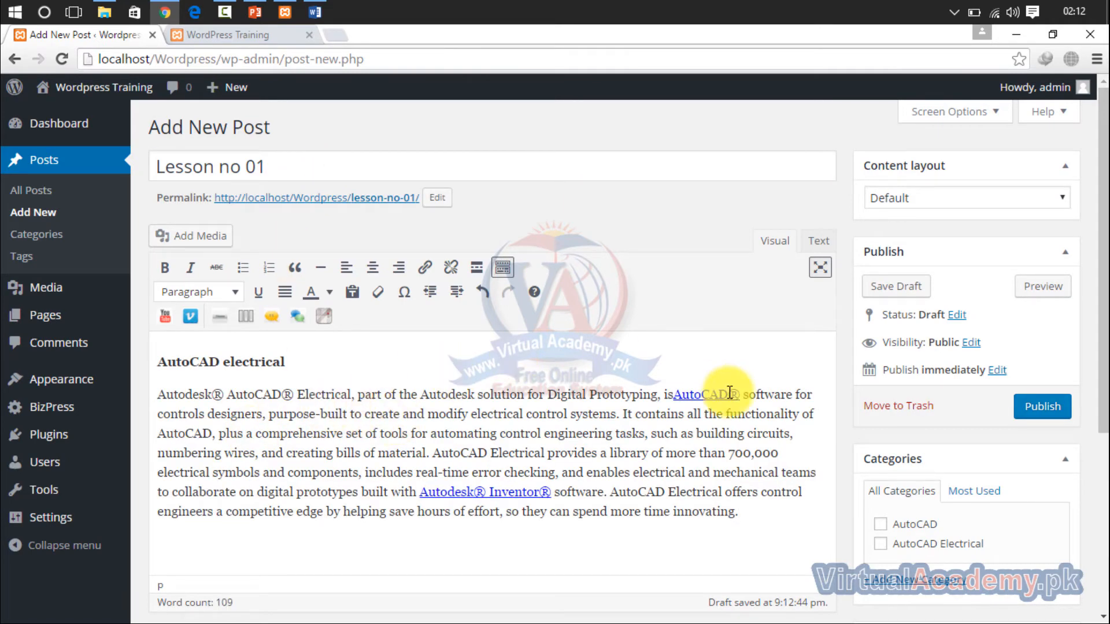
- Assign the Lesson no 01 post to the AutoCAD Electrical category only and publish it
drag(1097, 240, 1092, 404)
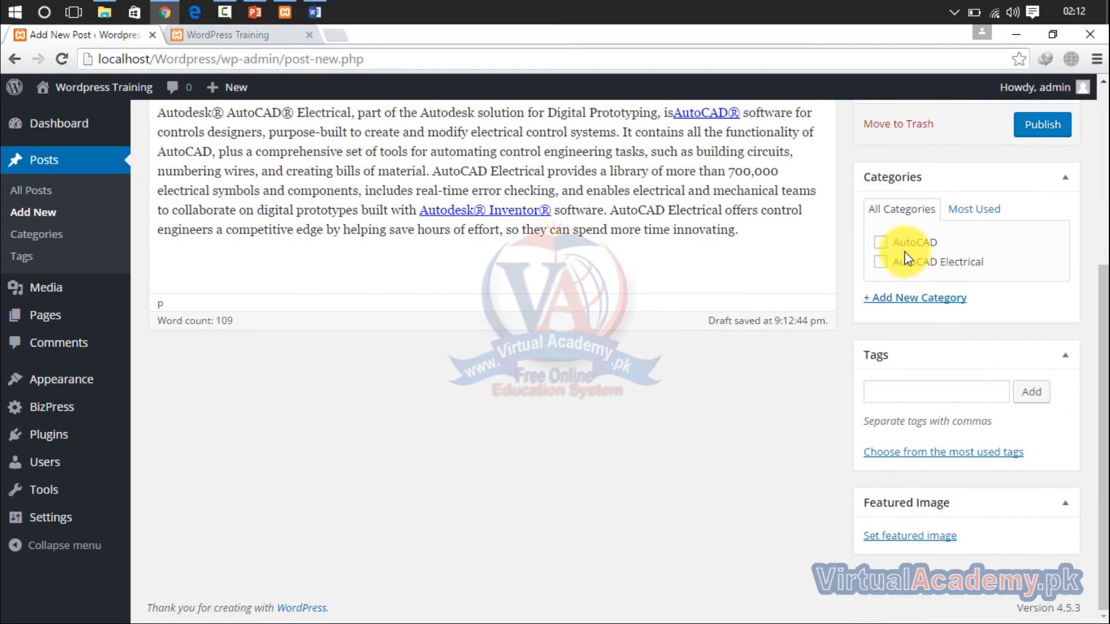
drag(1102, 324, 1103, 204)
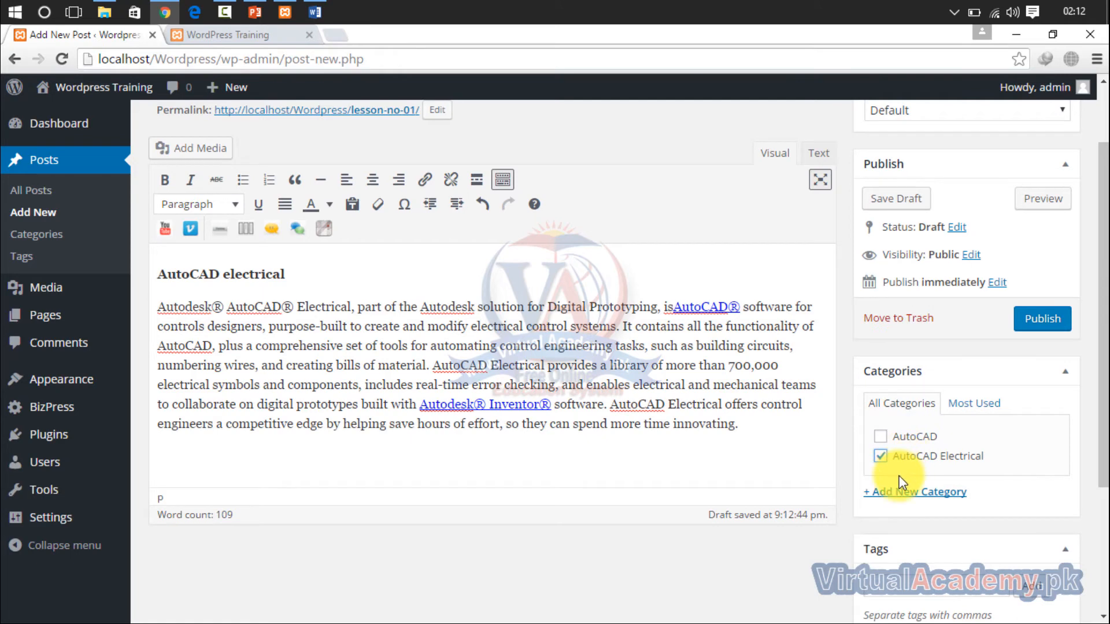
click(976, 405)
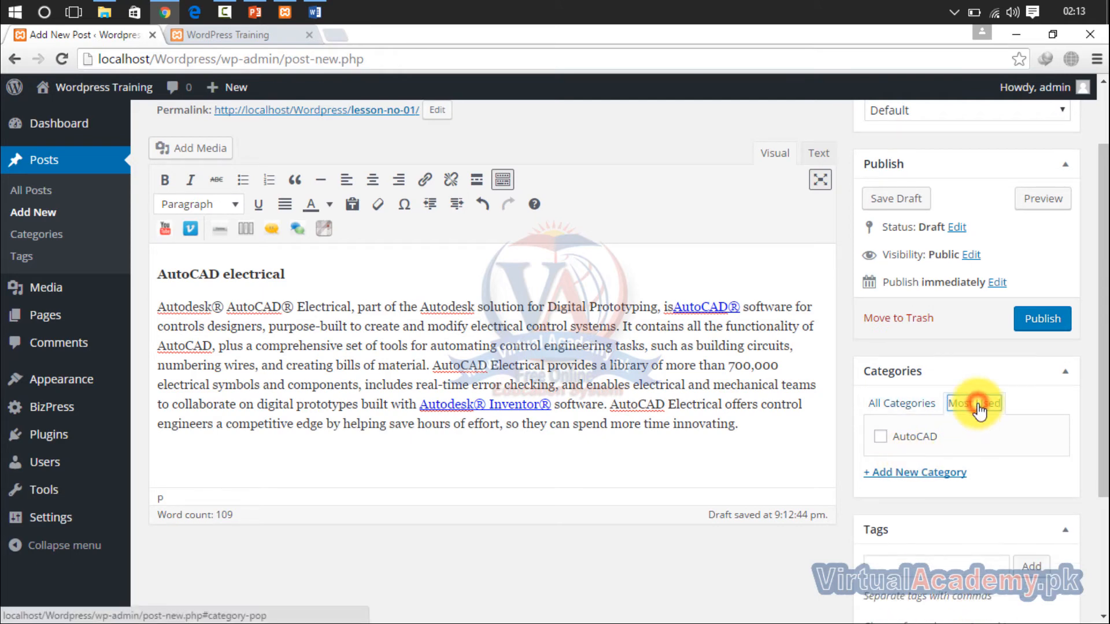
click(914, 405)
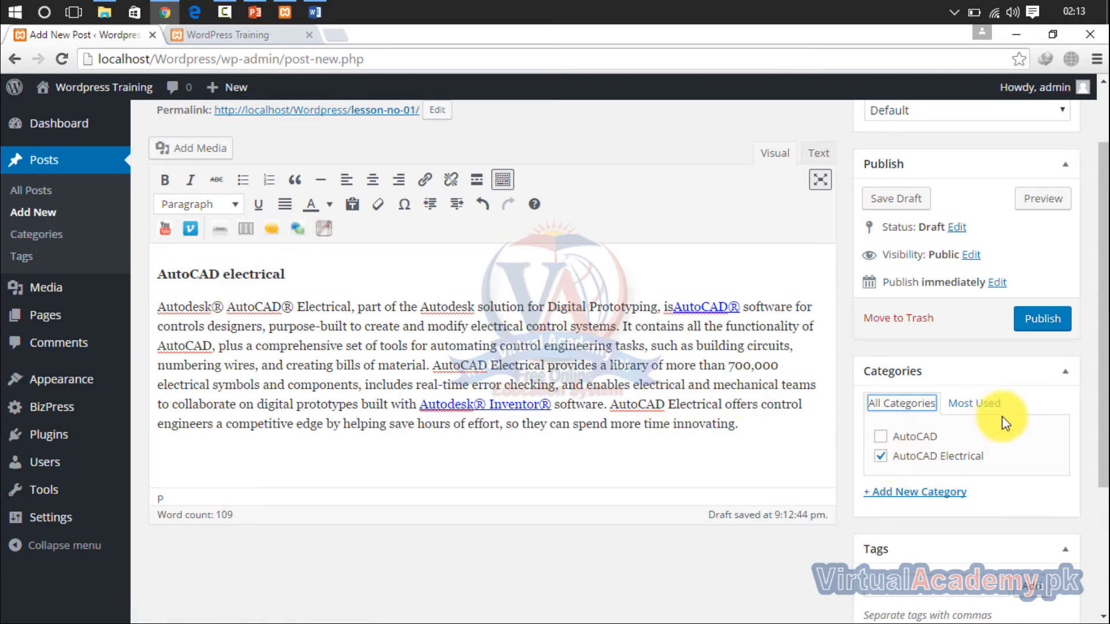
drag(1103, 360, 1064, 222)
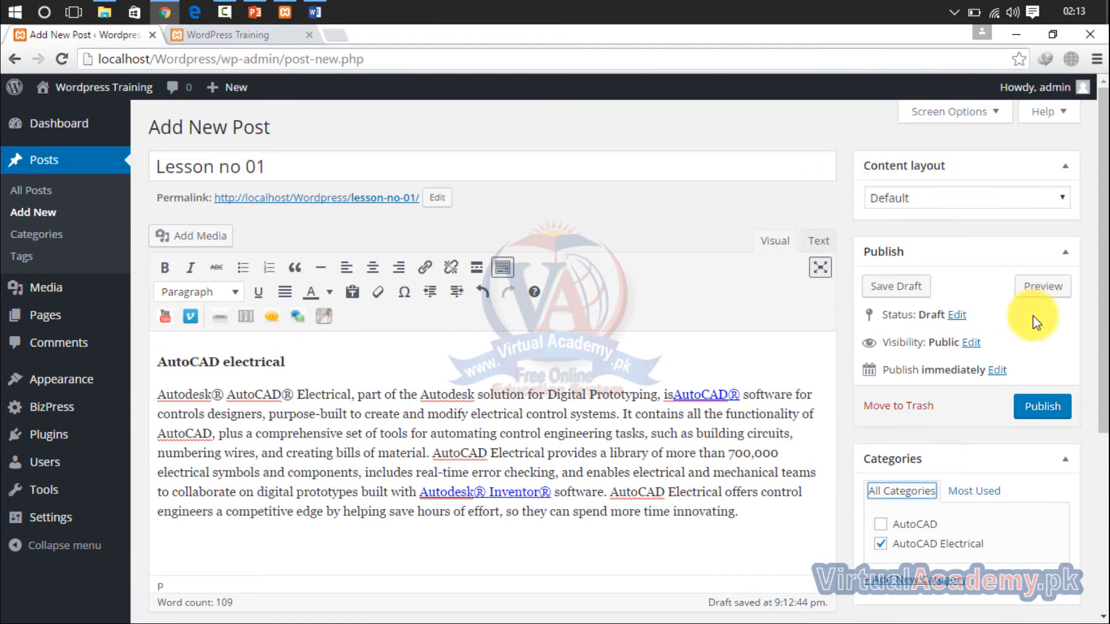
drag(1108, 272, 1108, 197)
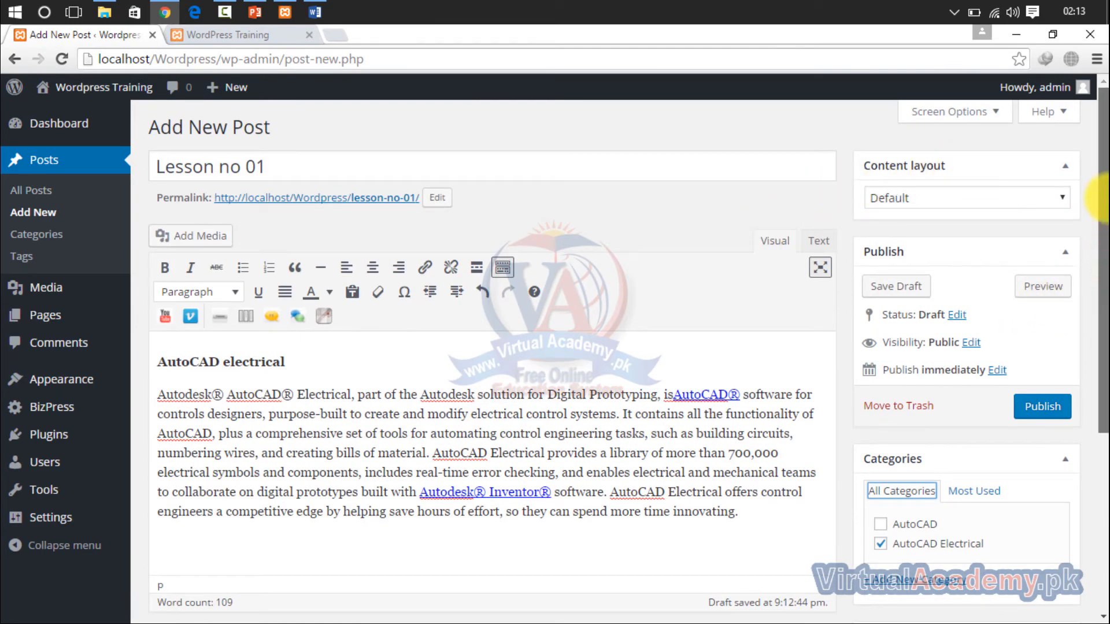
click(1044, 412)
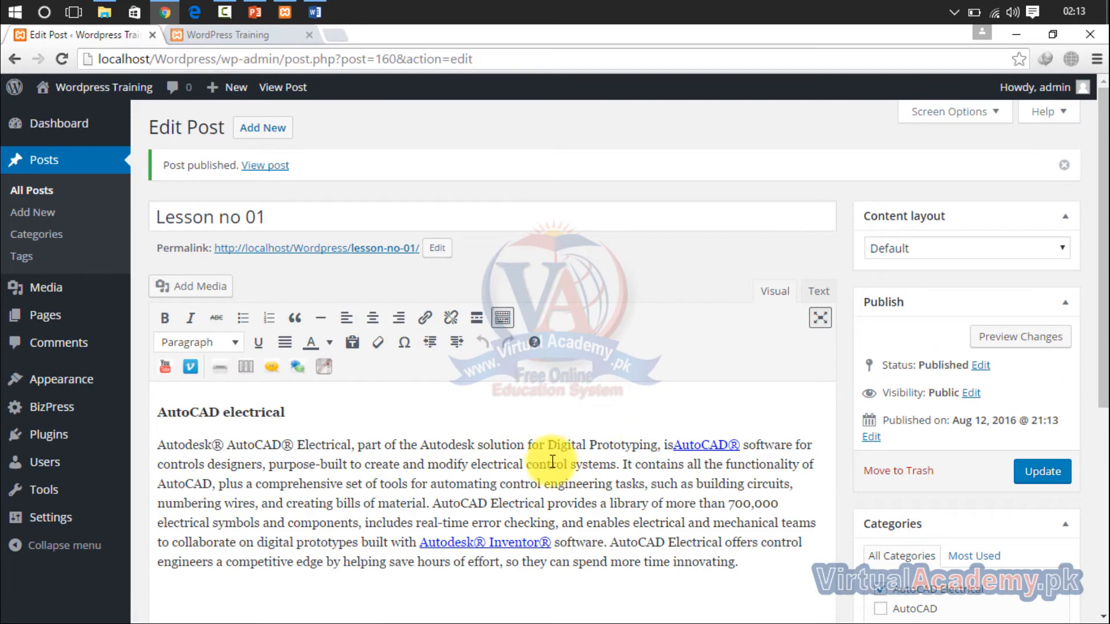
- Open the AutoCAD Electrical category page on the site and check it for the Lesson no 01 post
click(263, 36)
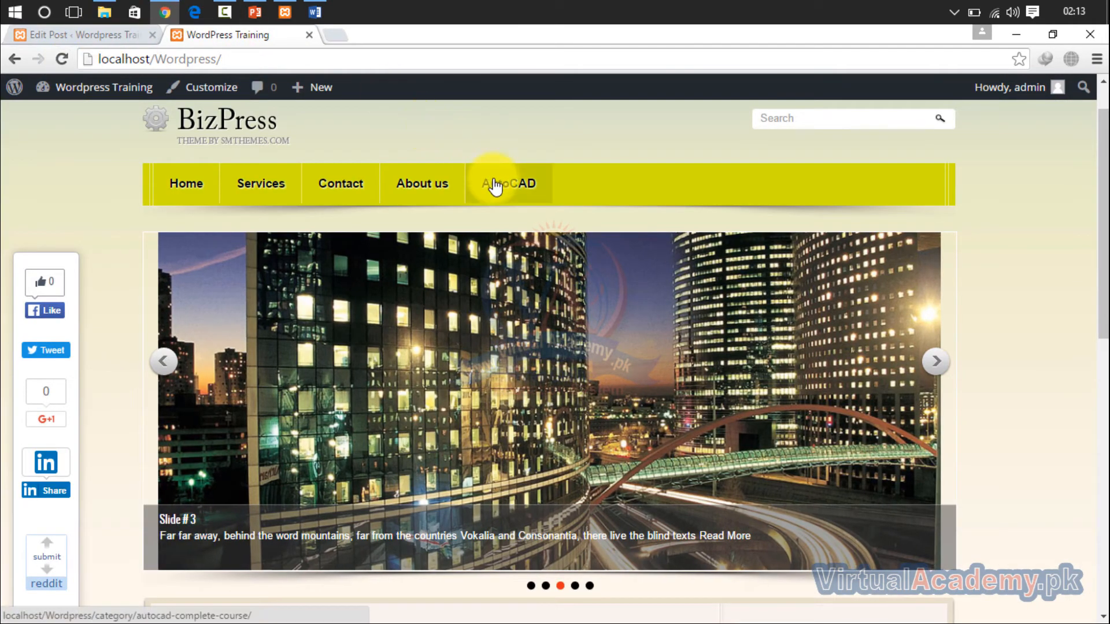
mouse_move(493, 182)
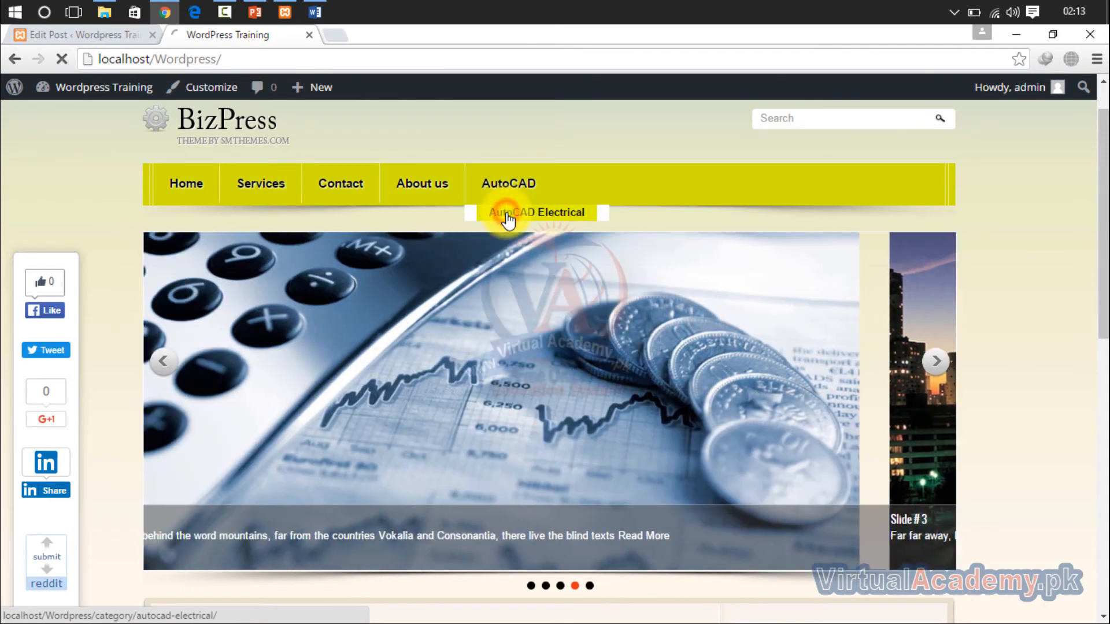
click(508, 215)
drag(1103, 146, 1102, 367)
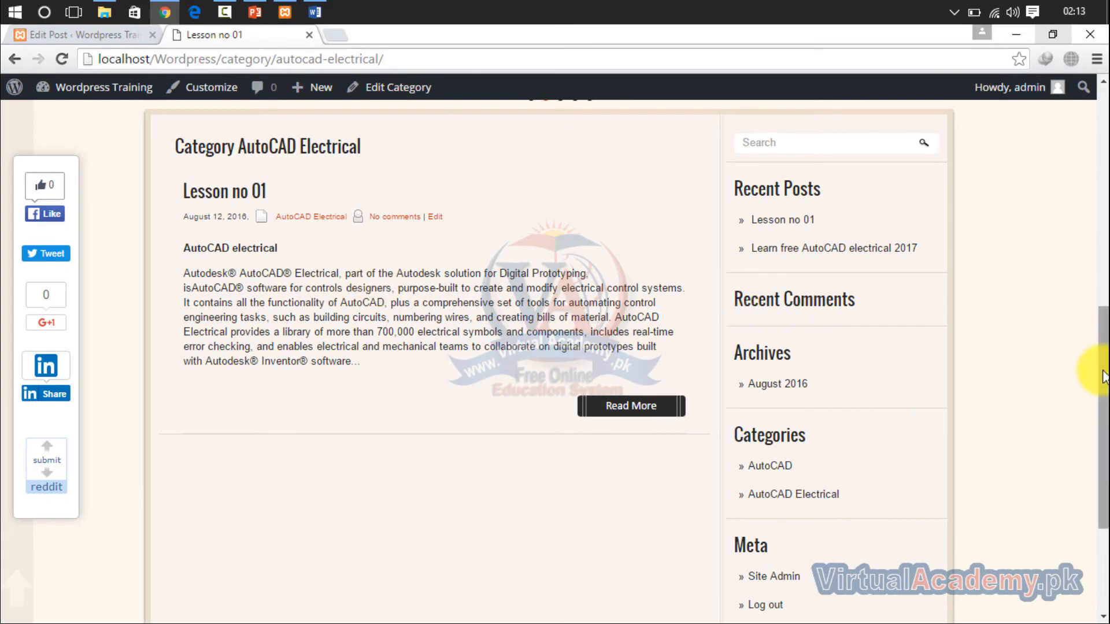
scroll(1101, 377, up, 8)
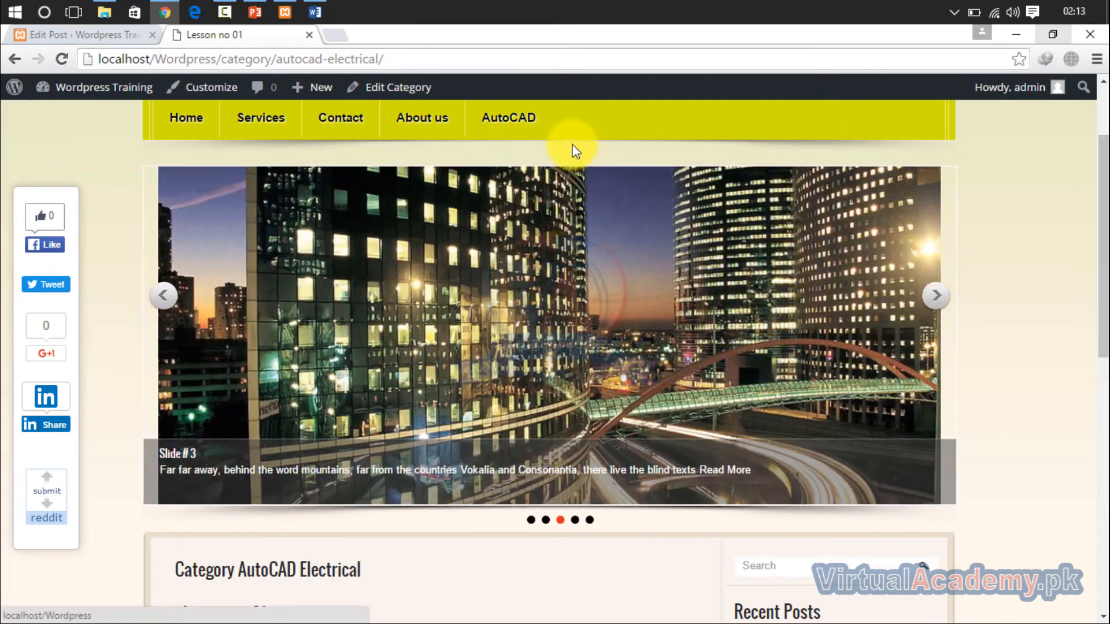
- Visit the AutoCAD category page and the home page, and examine the posts listed on the home page
mouse_move(508, 124)
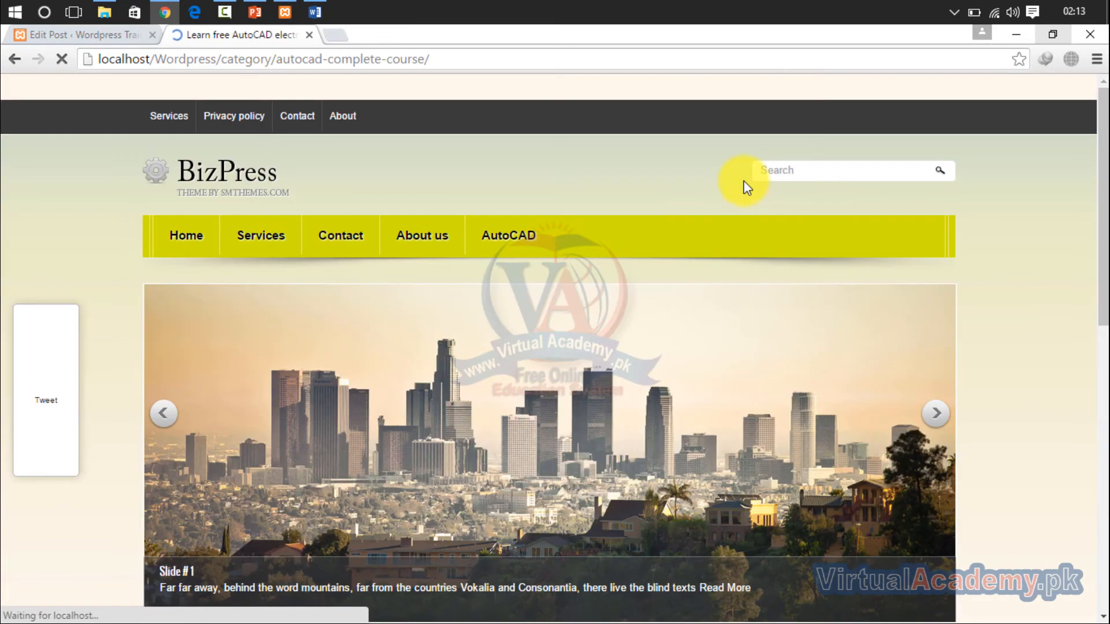
drag(1102, 173, 1098, 98)
click(187, 251)
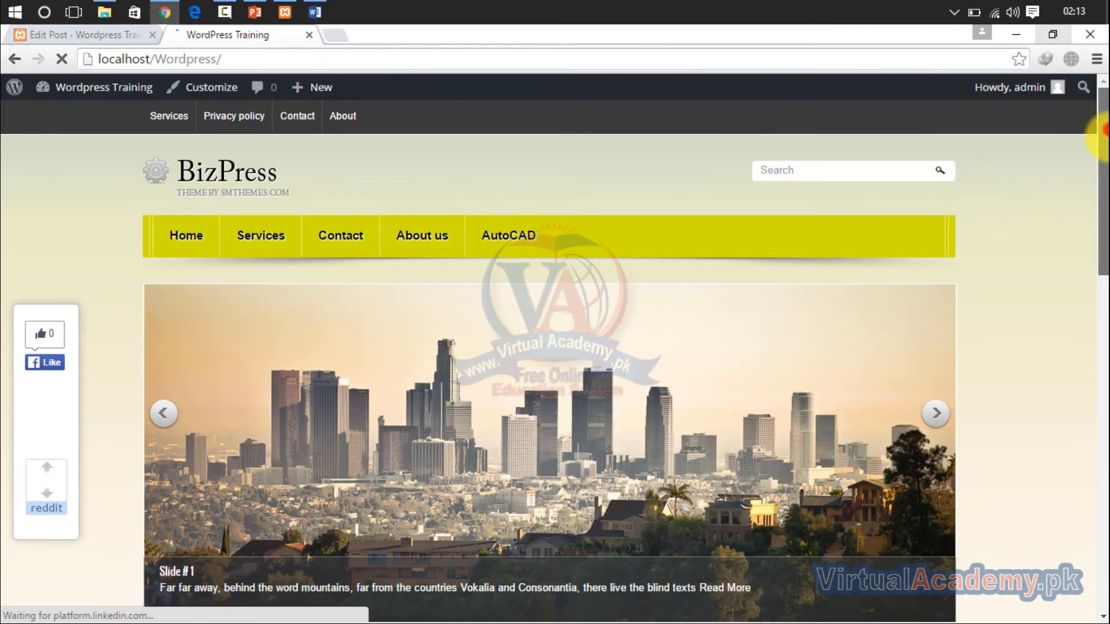
drag(1100, 130, 1101, 296)
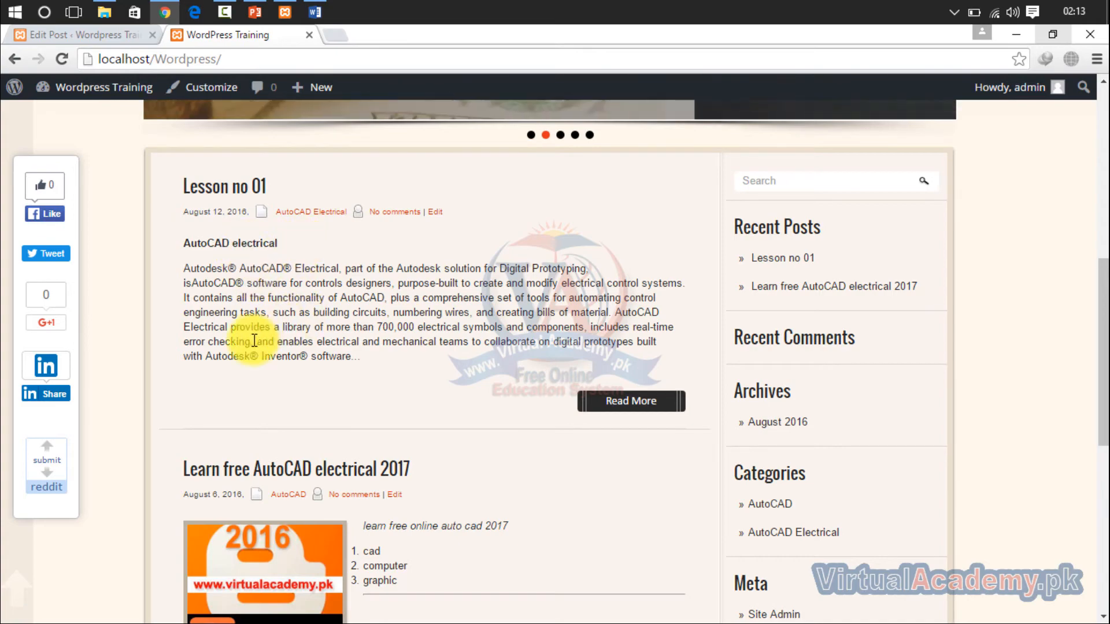
drag(1101, 226, 1092, 81)
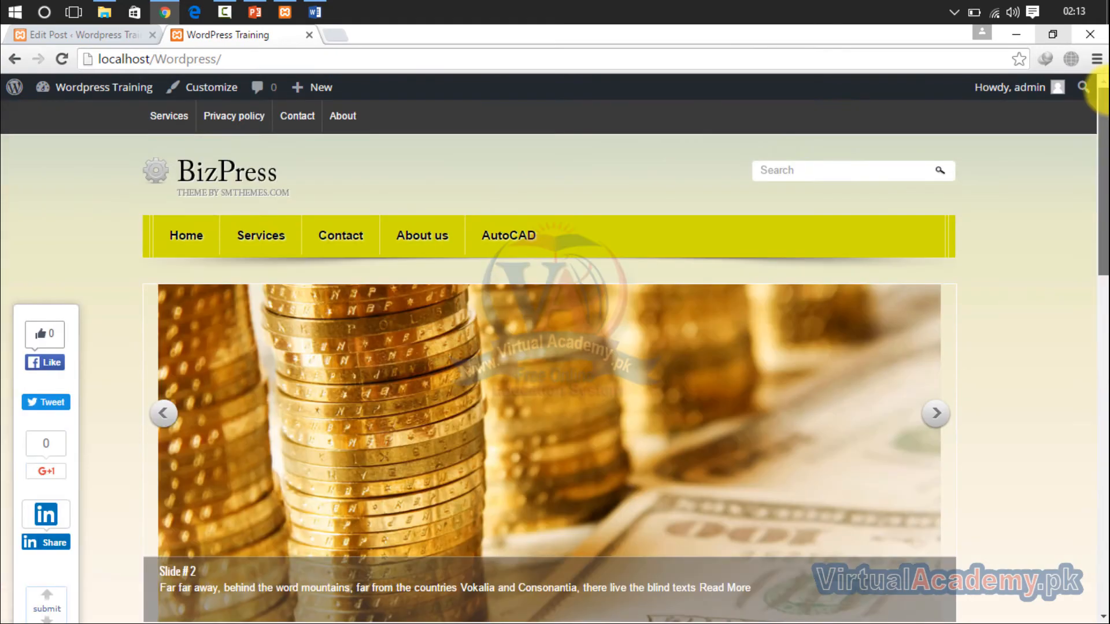
- Open the About page from the list of all pages for editing and dismiss the SMThemes popup
click(116, 31)
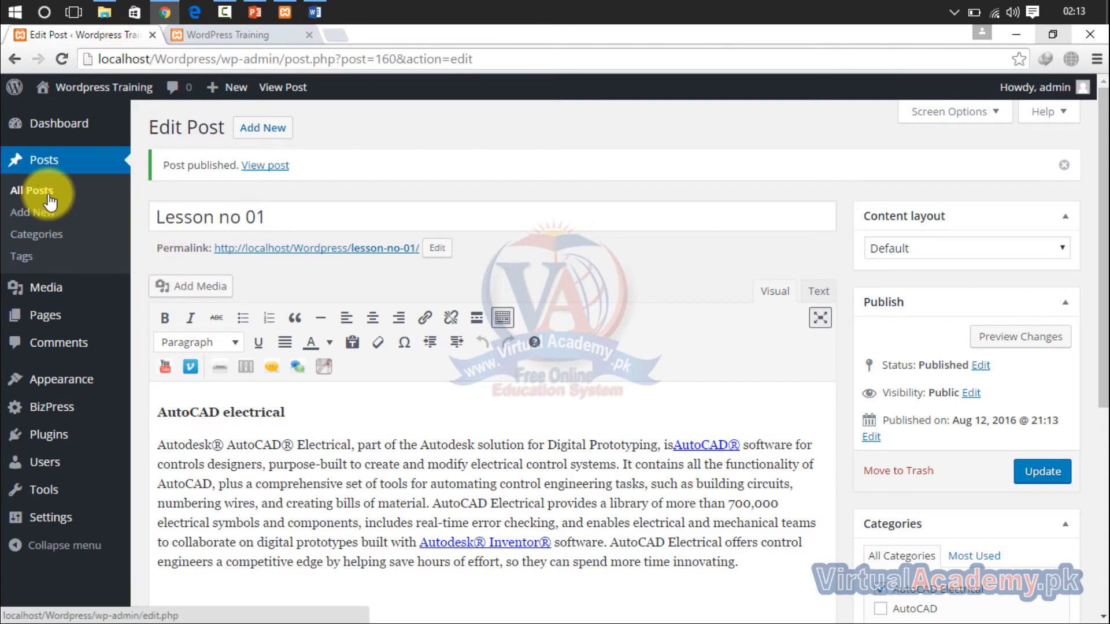
click(48, 319)
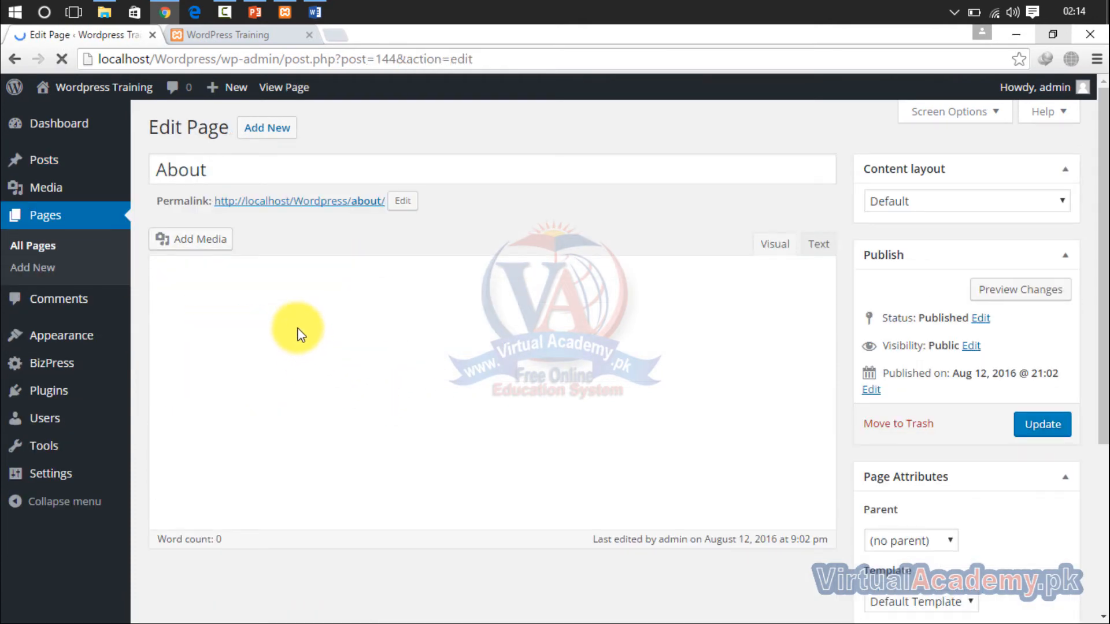
click(298, 329)
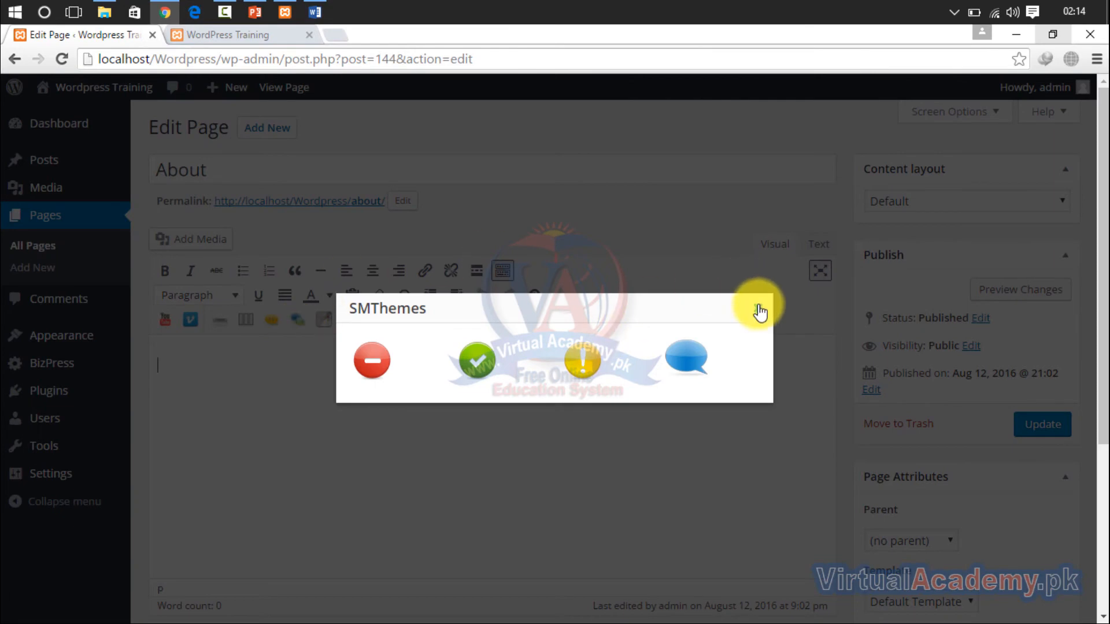
click(757, 308)
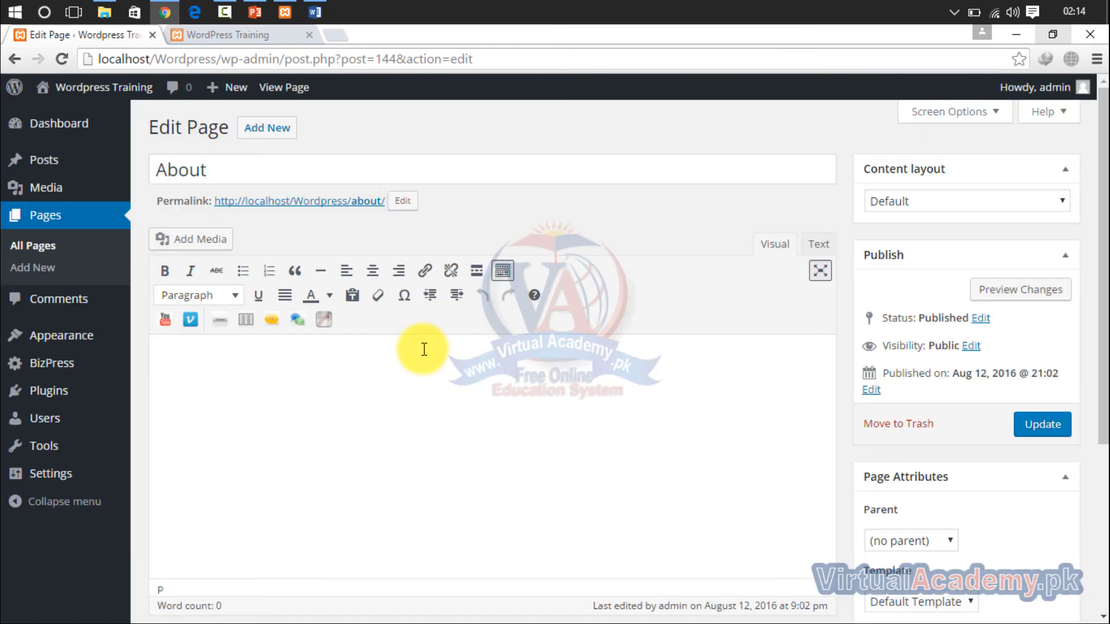
- Switch to the Word document and copy the About Us picture, the "About us" heading and its paragraph
click(317, 8)
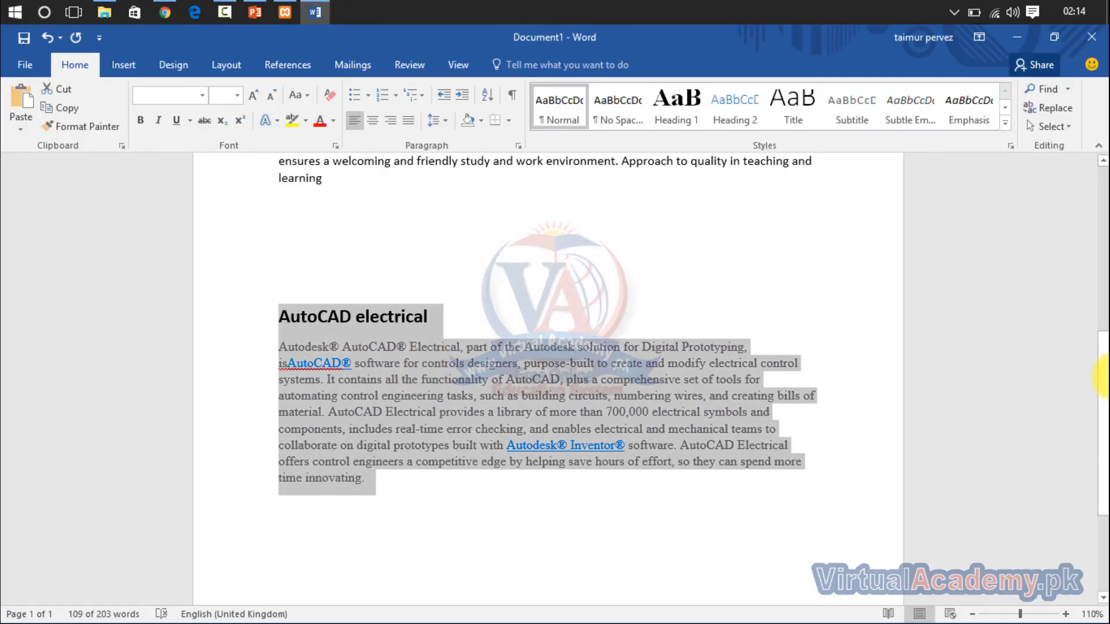
scroll(1102, 323, up, 1)
scroll(1101, 298, up, 6)
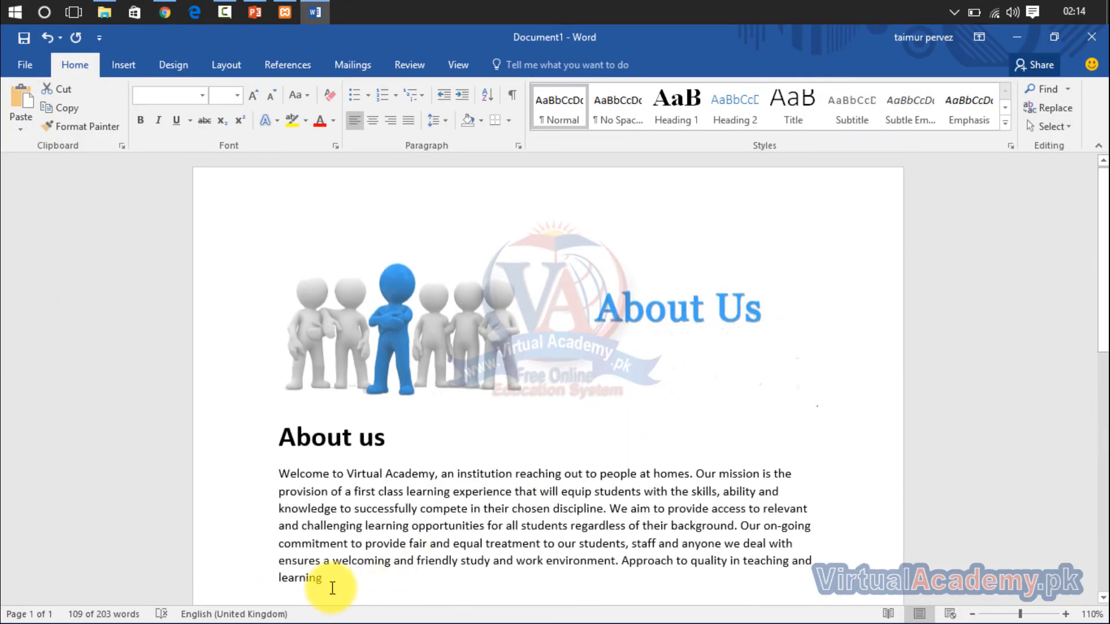
drag(331, 587, 302, 225)
key(ctrl+c)
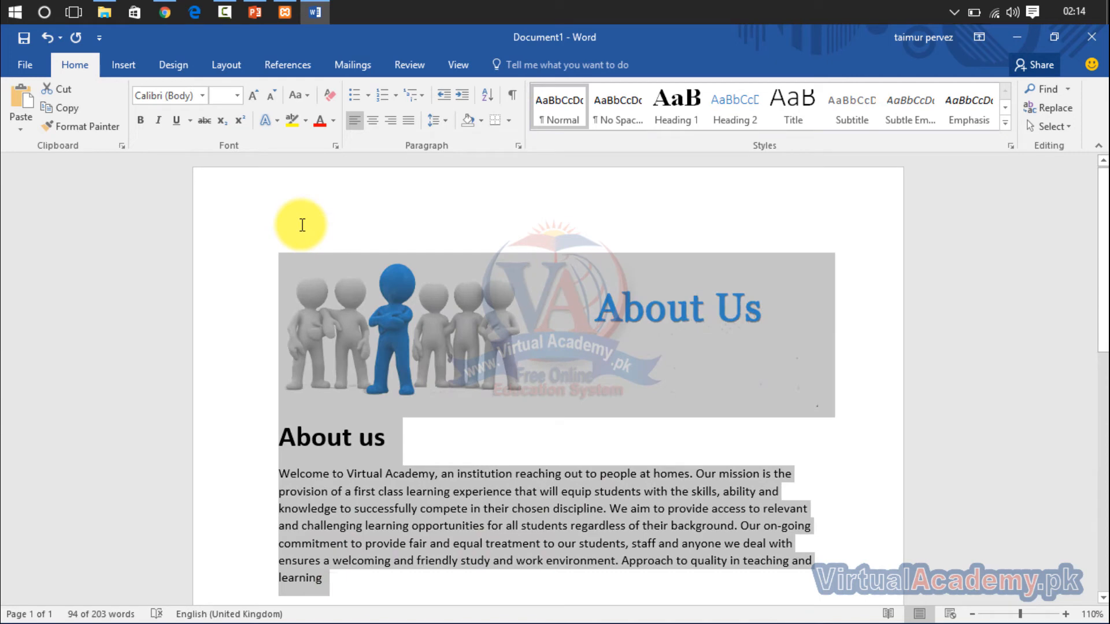
- Paste the copied About us content into the About page body in Text mode, and return to Visual mode
click(168, 10)
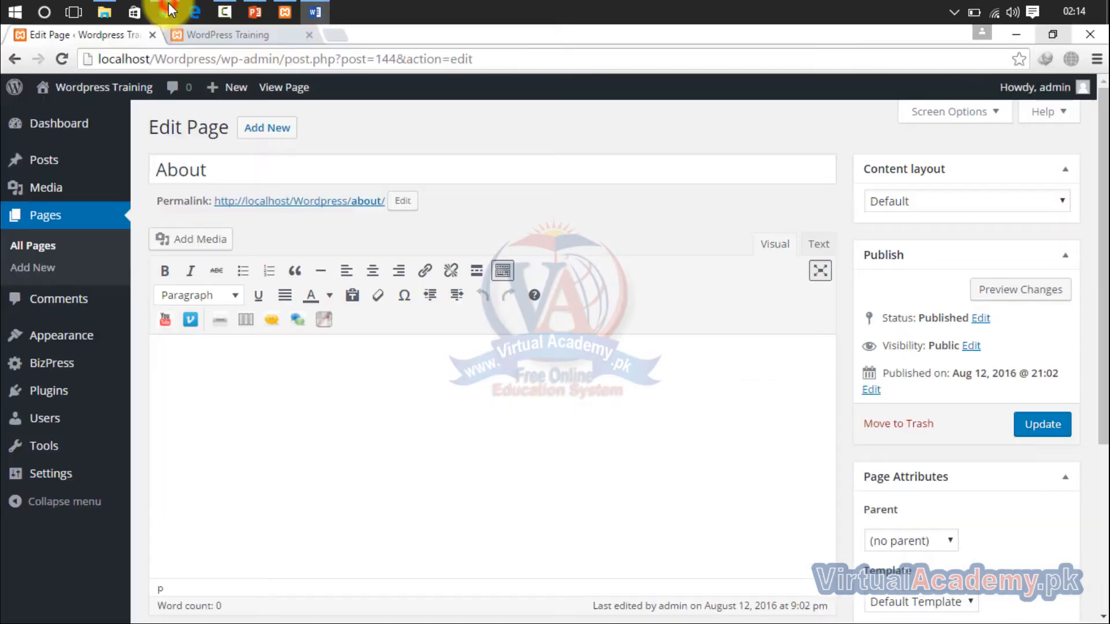
click(819, 245)
click(701, 384)
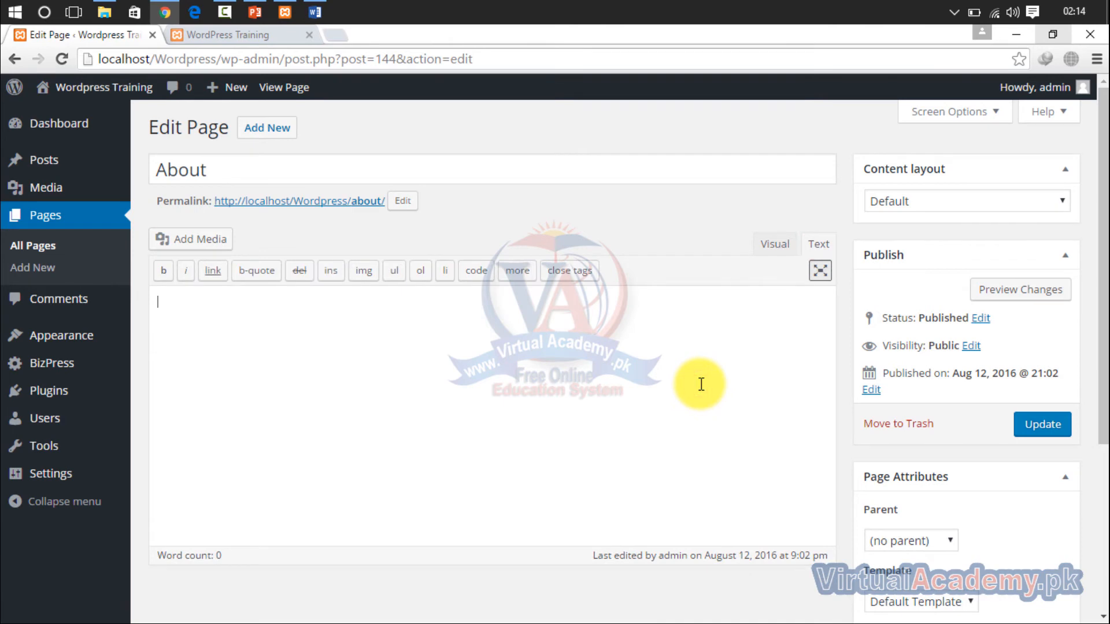
key(ctrl+v)
click(769, 245)
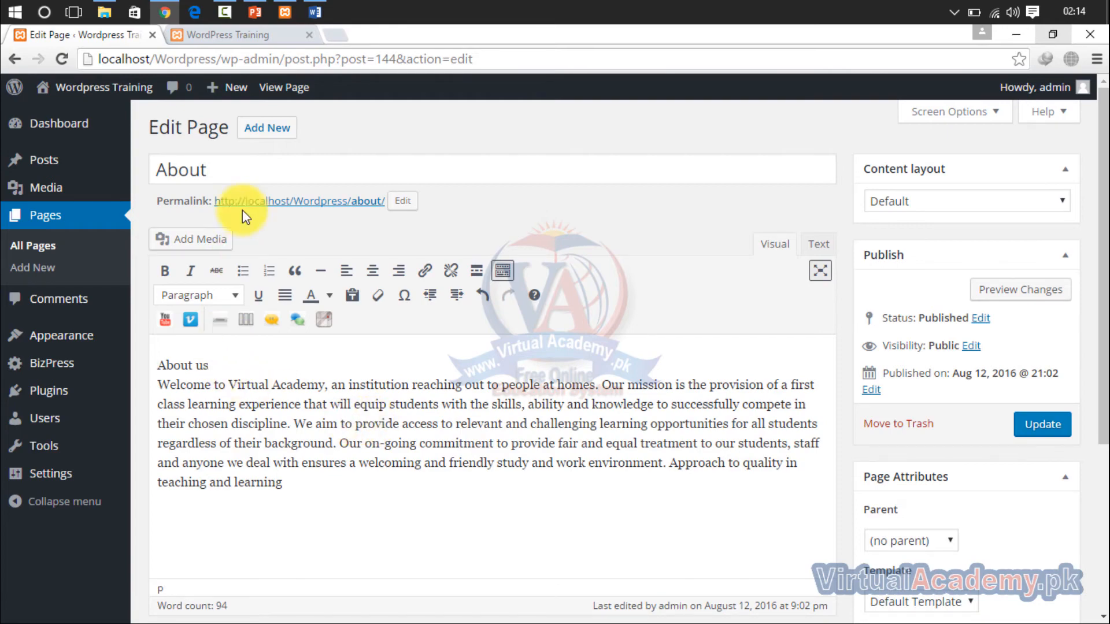
- Look at the About Us picture in the Word document and return to the About page in the browser
click(317, 11)
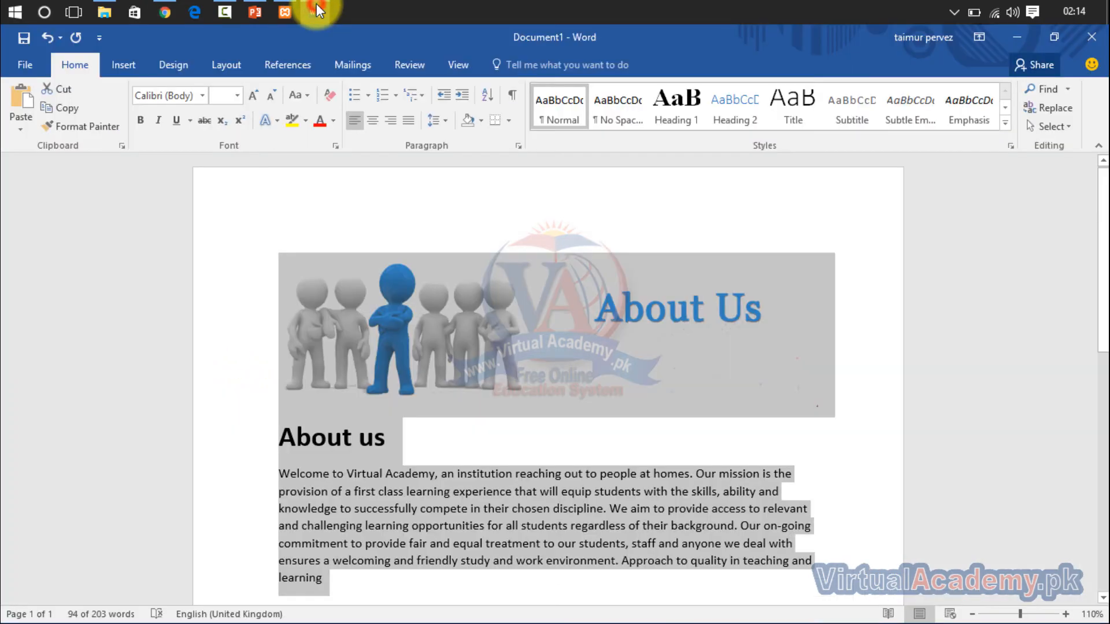
click(315, 10)
click(323, 9)
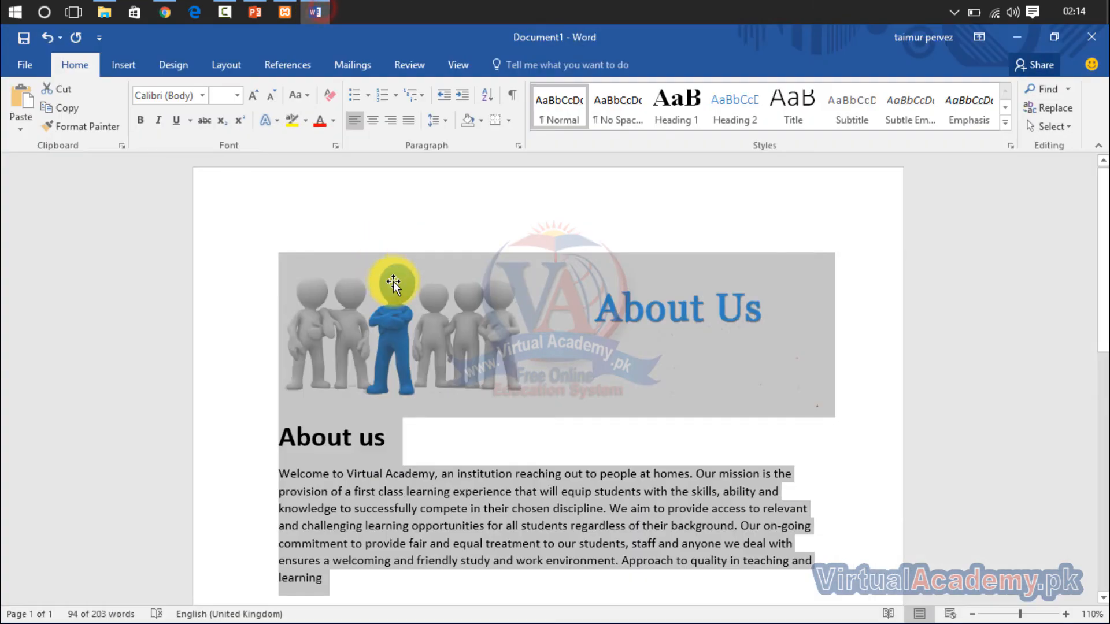
click(395, 293)
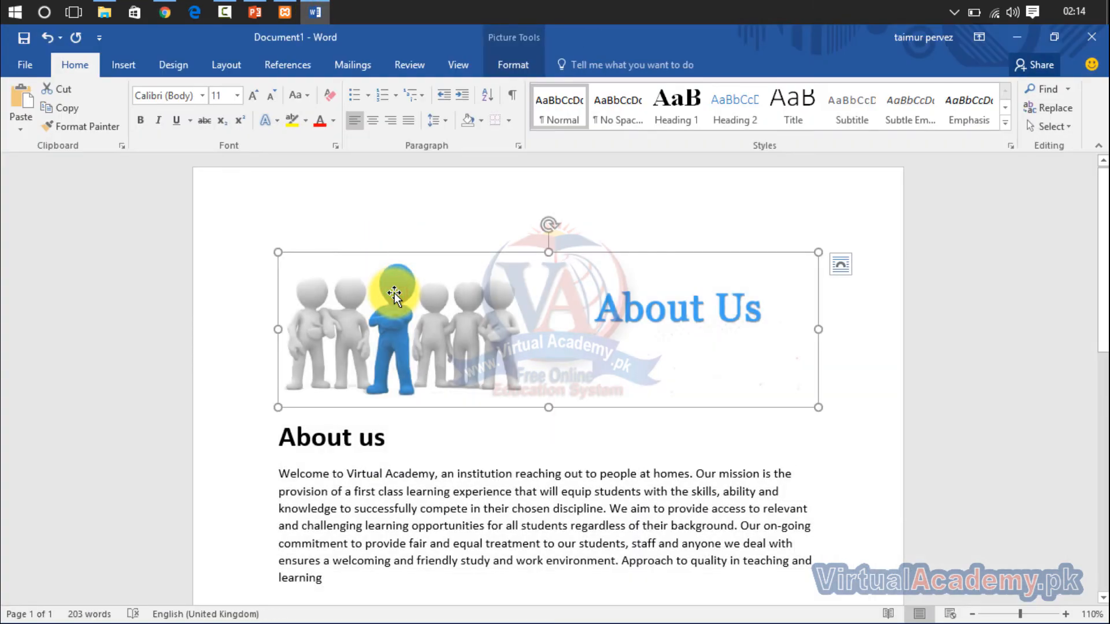
click(314, 9)
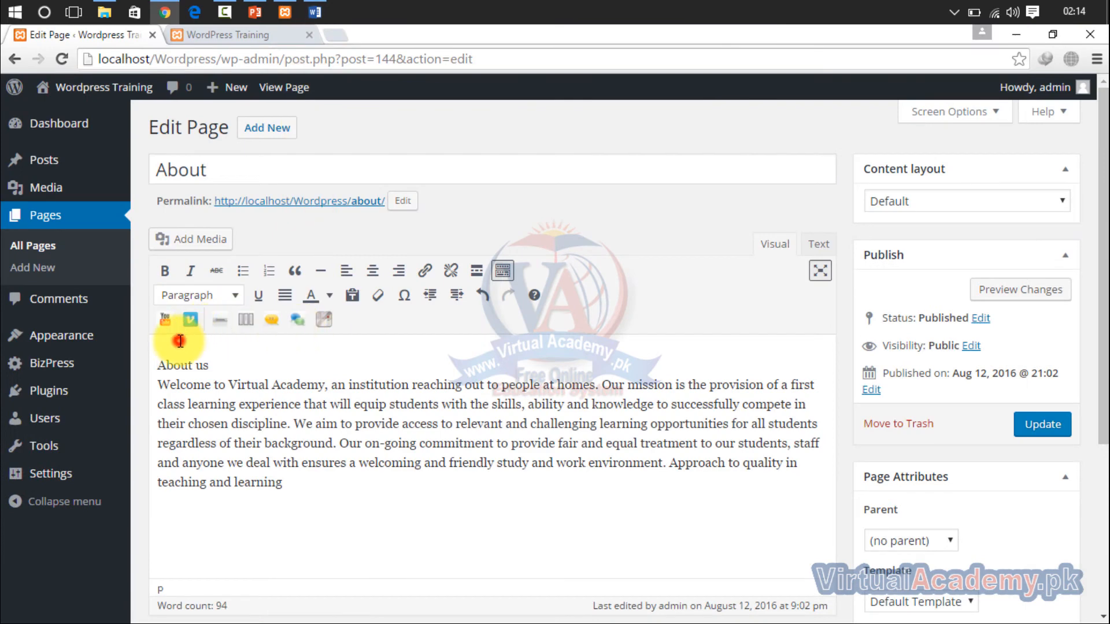
- Insert an empty line above the "About us" text in the About page body and place the cursor there
click(158, 369)
key(Return)
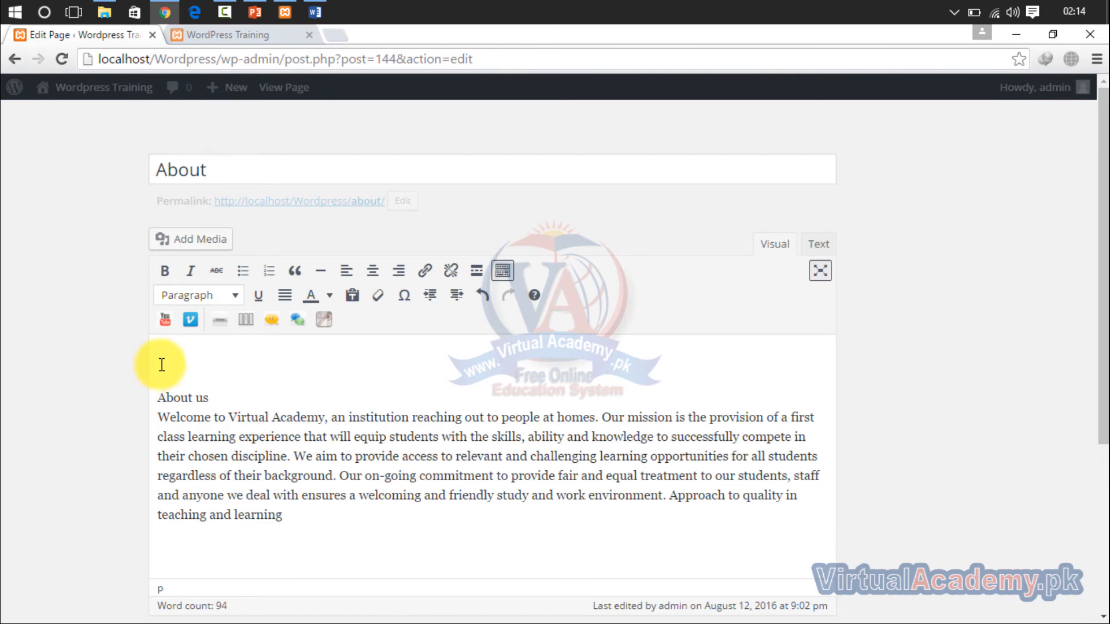
click(162, 365)
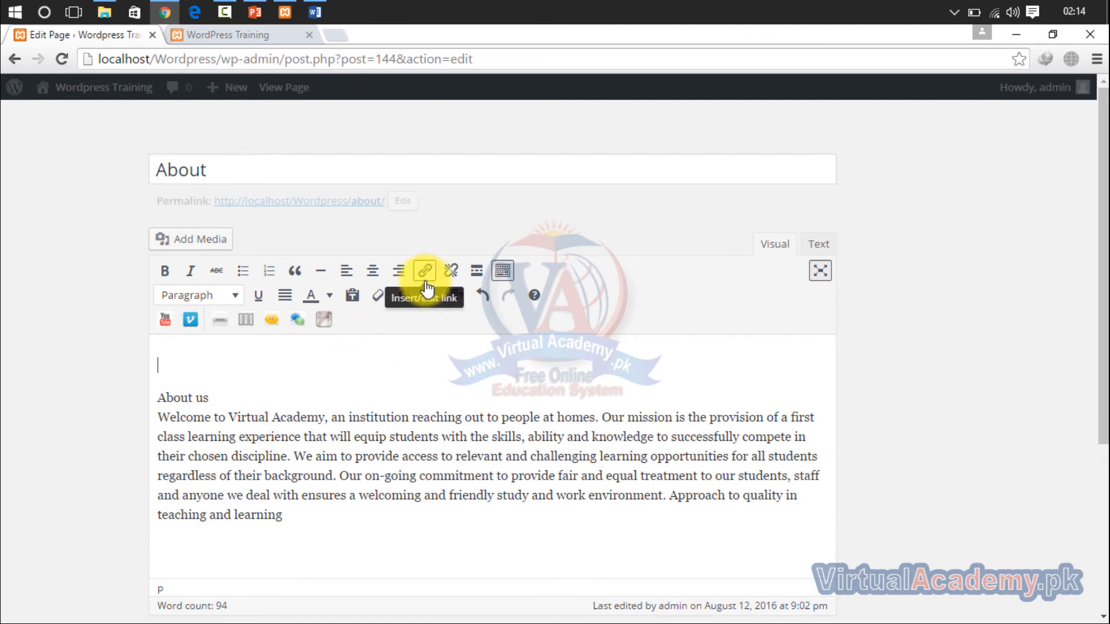
- Upload the Electrical image from the Courses Logo folder to the media library and close the library without inserting it
click(212, 245)
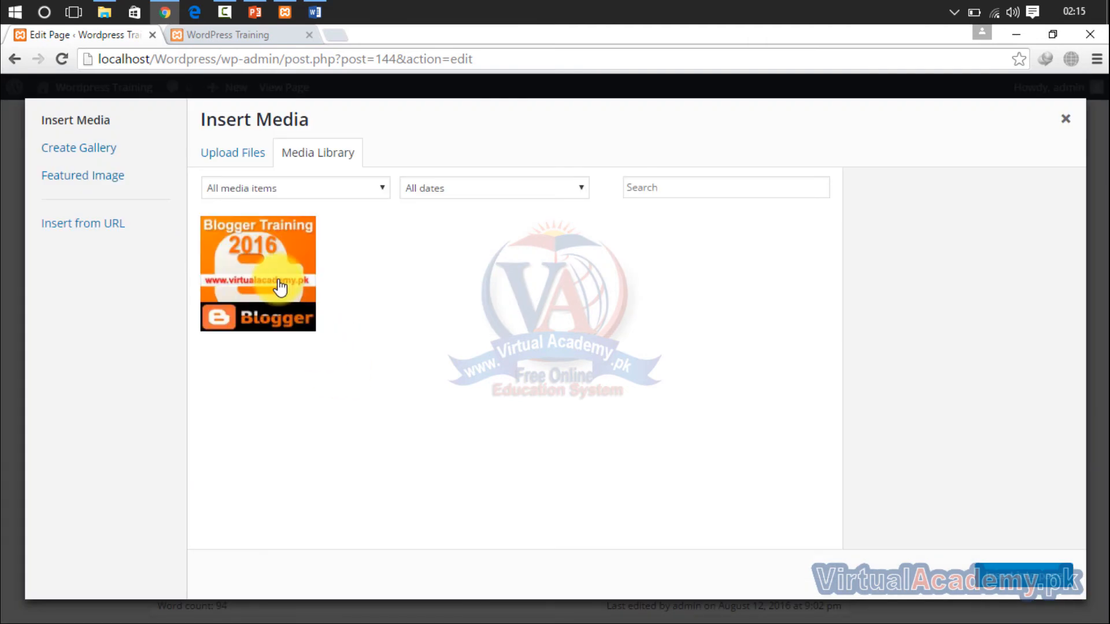
click(241, 154)
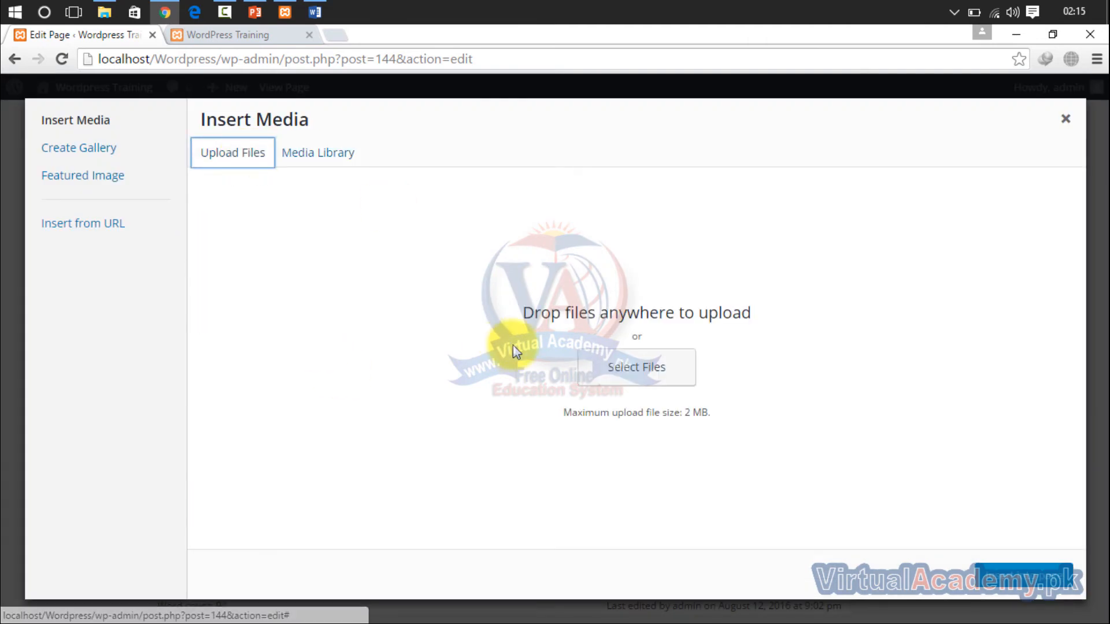
click(614, 367)
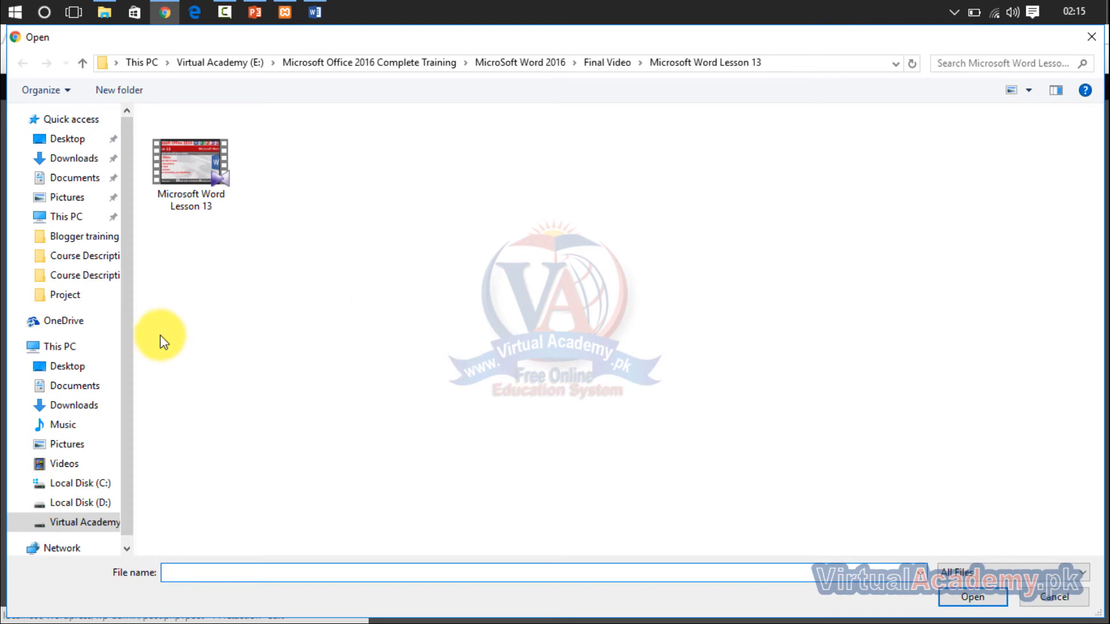
click(78, 523)
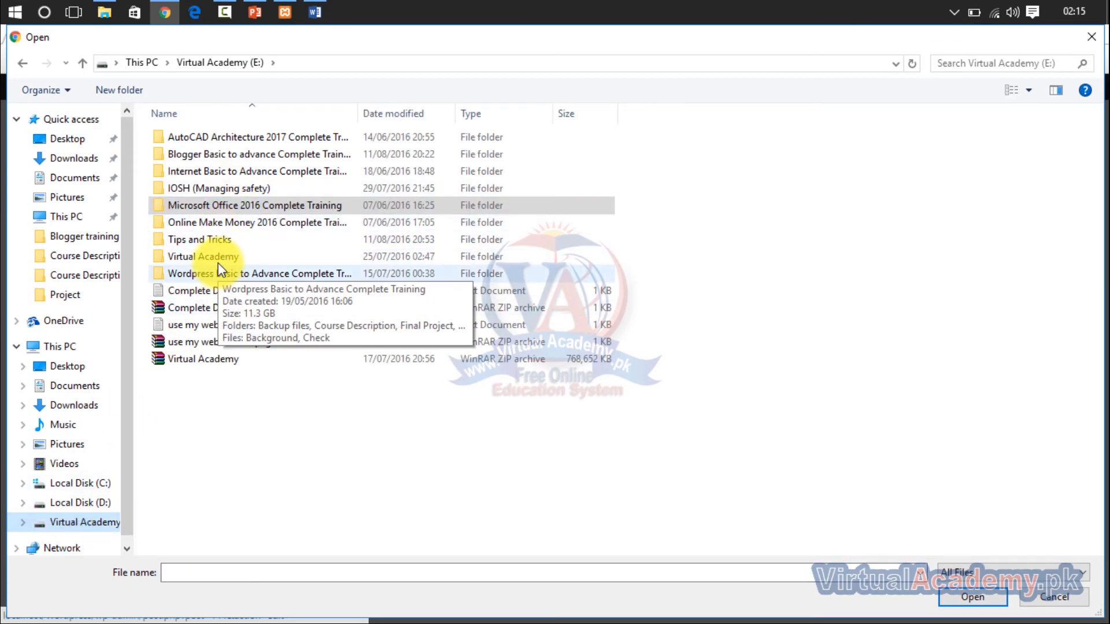
double_click(218, 258)
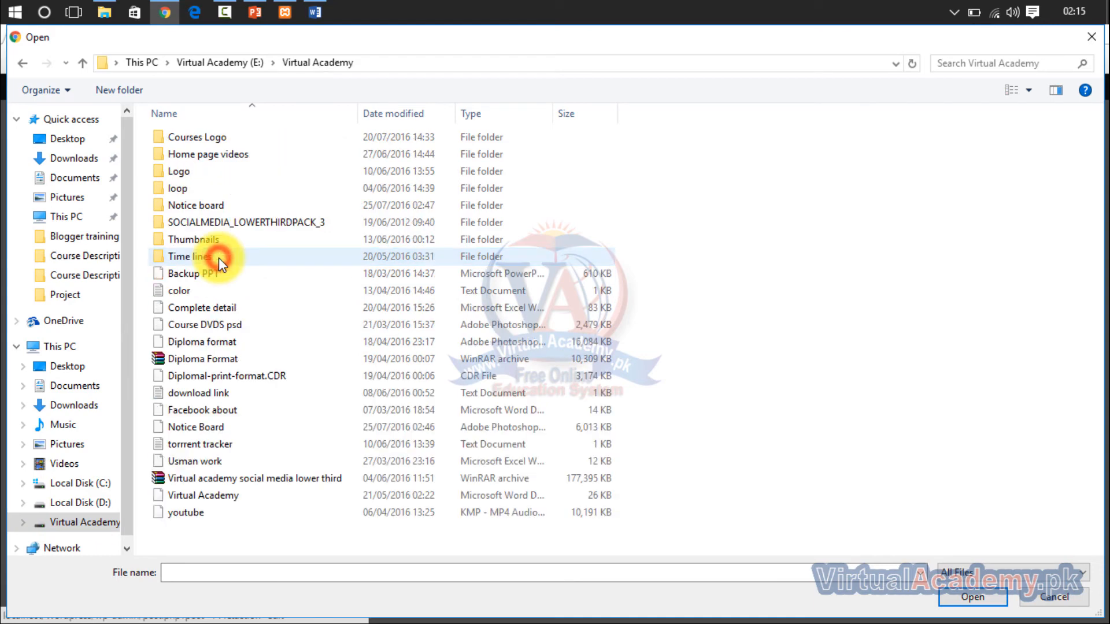
double_click(224, 142)
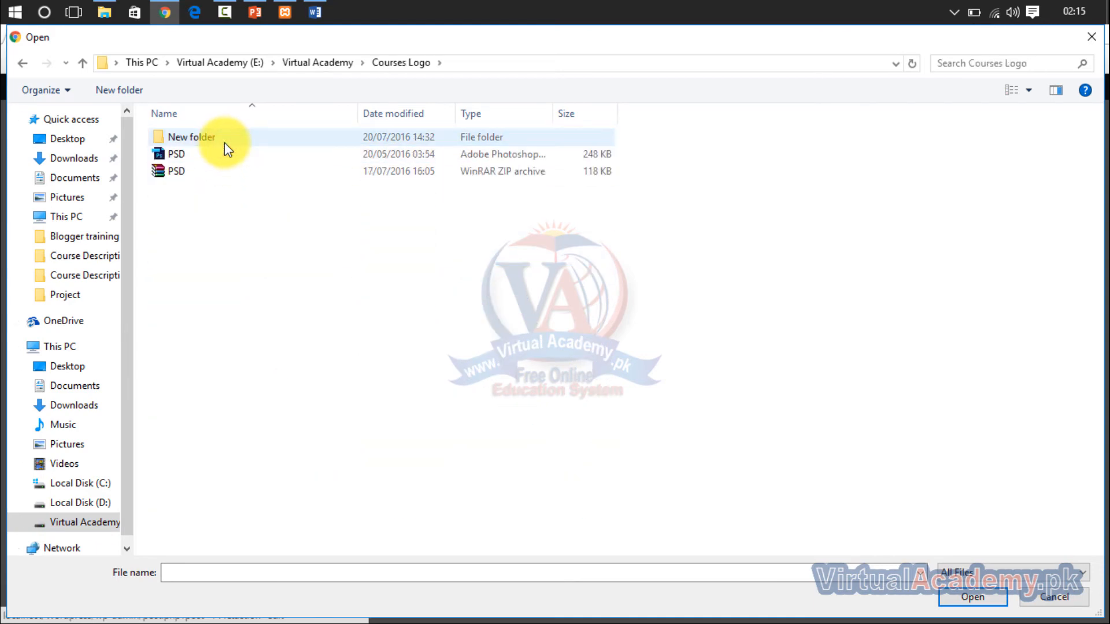
double_click(224, 142)
click(224, 142)
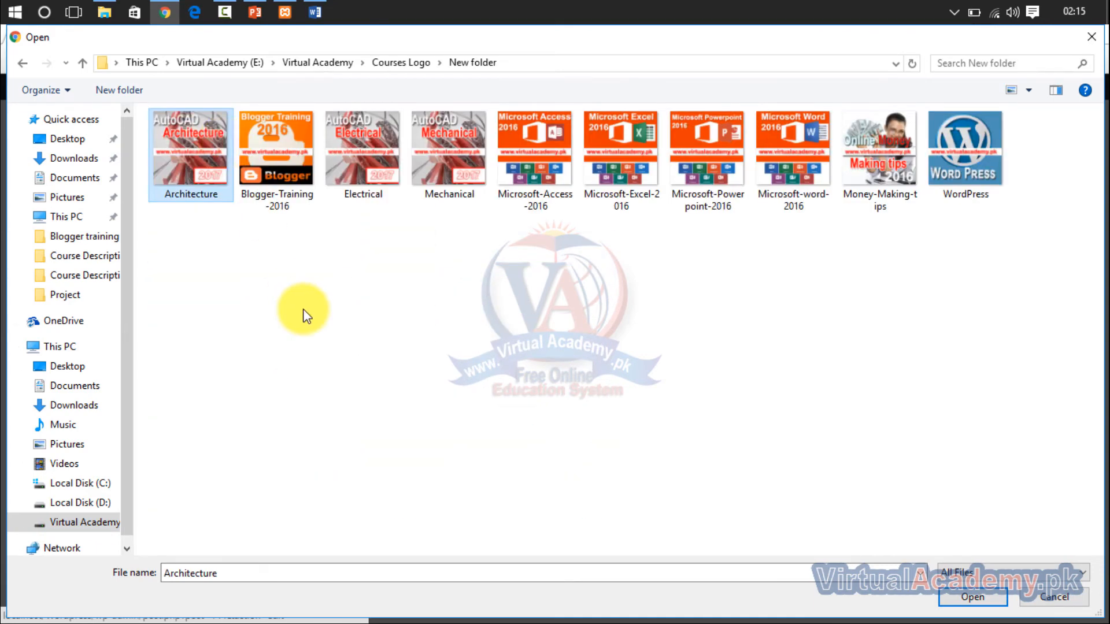
double_click(354, 174)
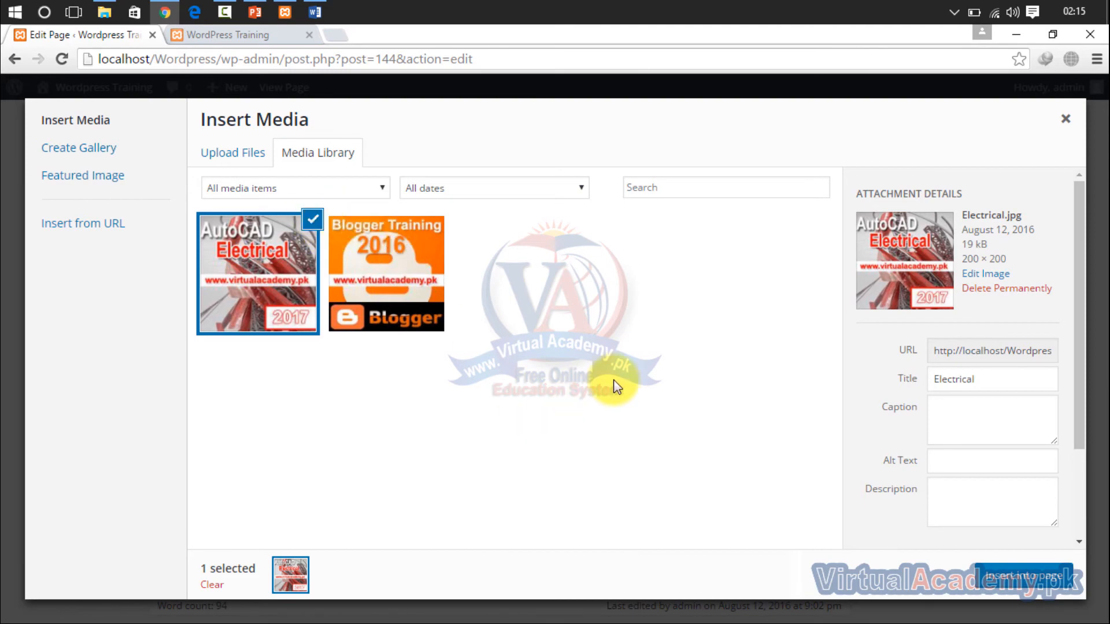
click(1067, 123)
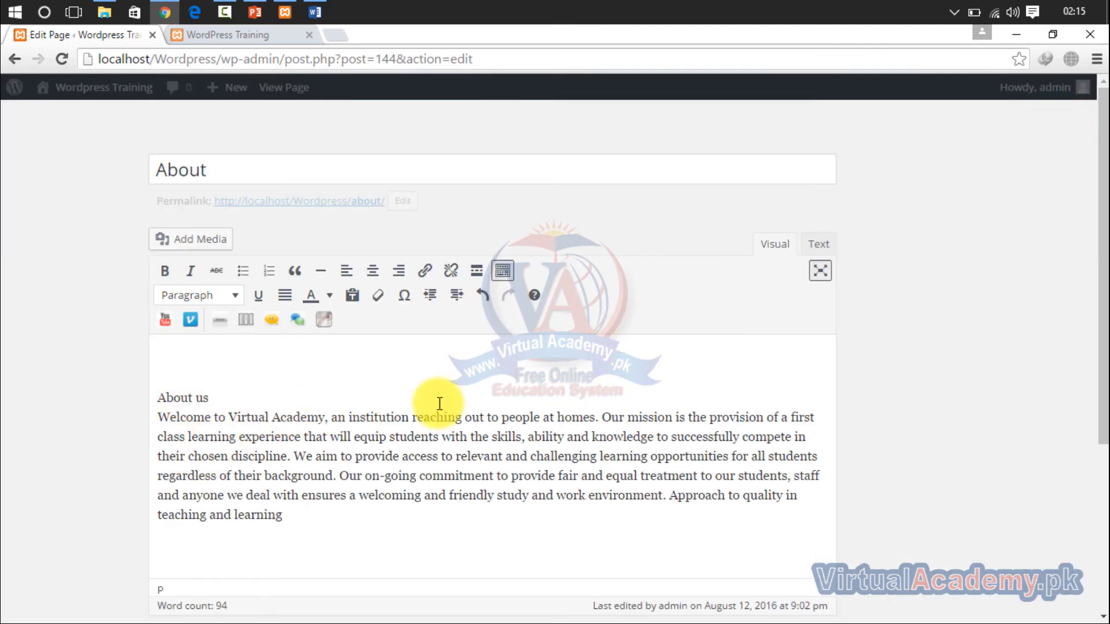
- Review the Page Attributes and Featured Image options of the About page
scroll(1103, 393, down, 5)
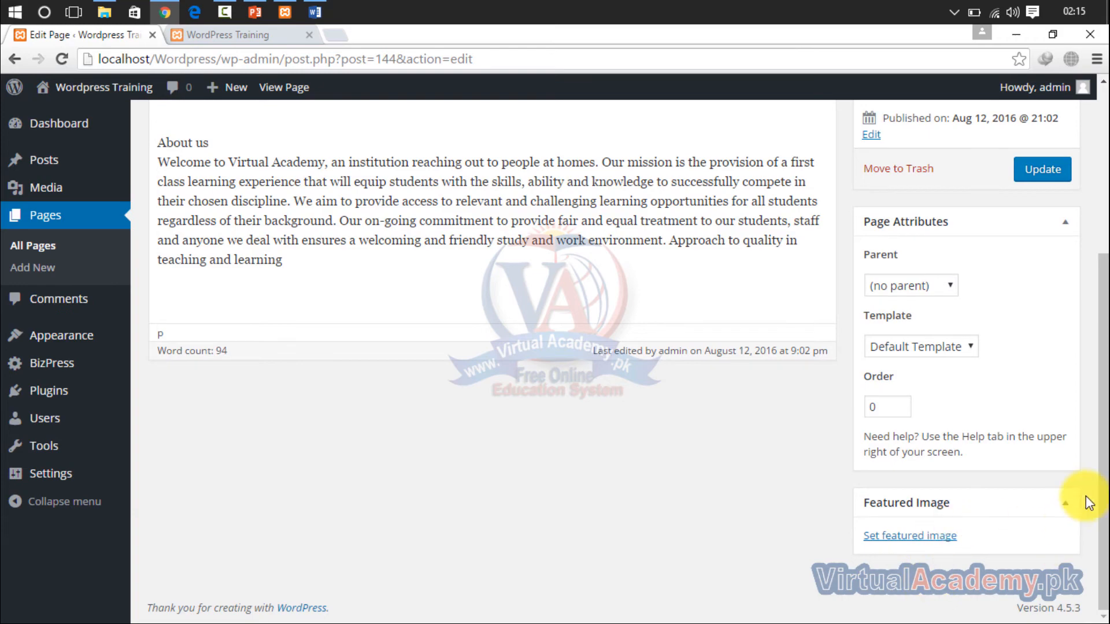
scroll(1103, 439, up, 5)
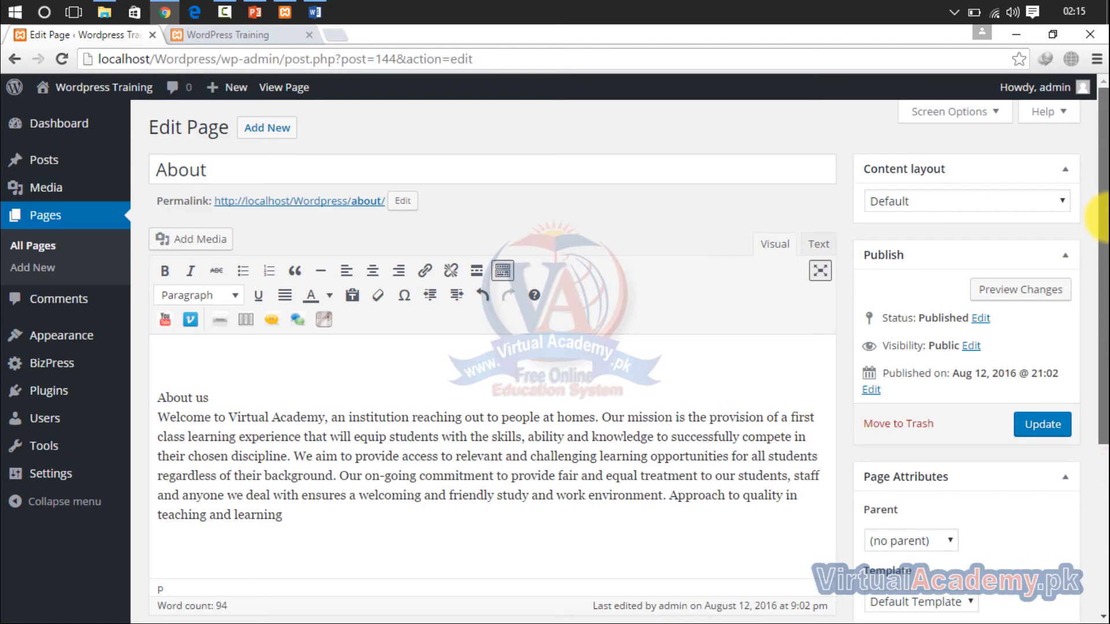
scroll(1101, 220, down, 5)
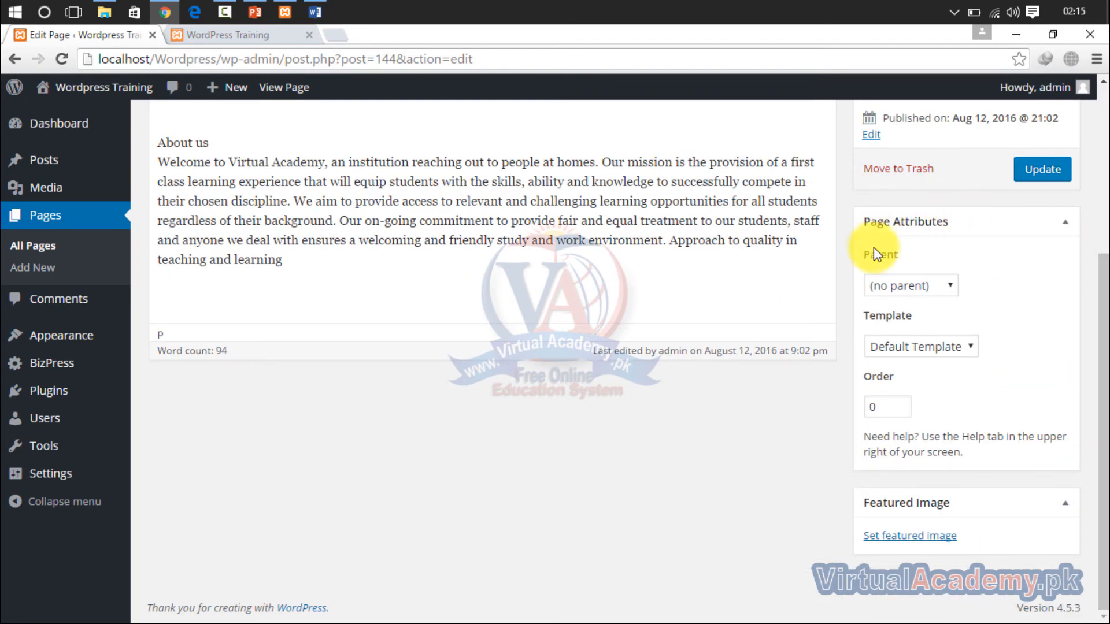
- Keep the About page's parent as (no parent) and its template as Default Template, and update the page
click(883, 288)
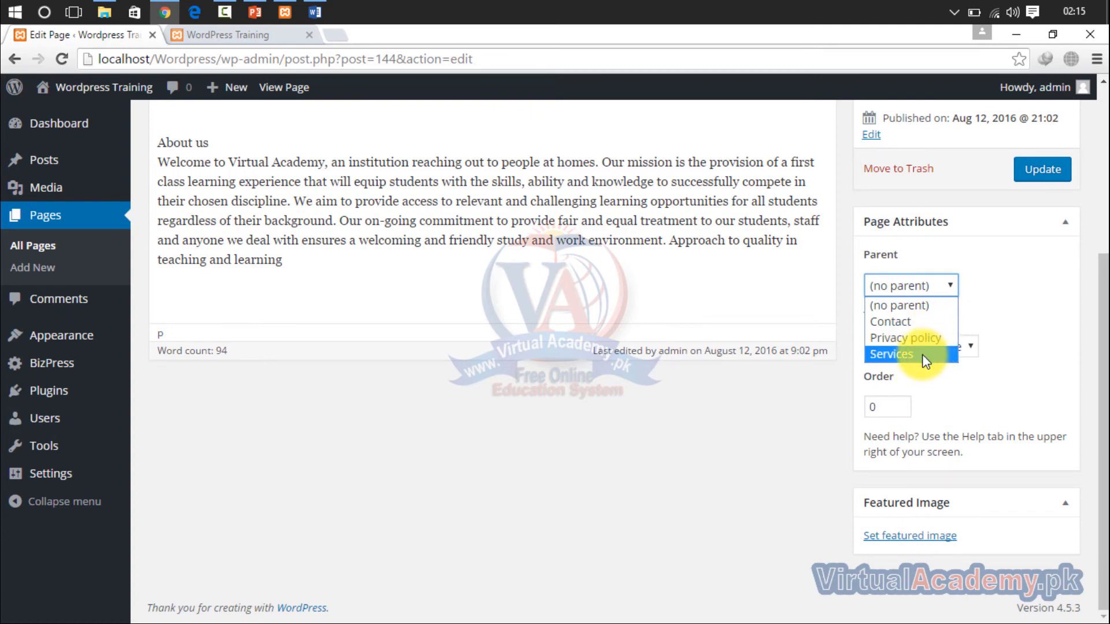
click(920, 307)
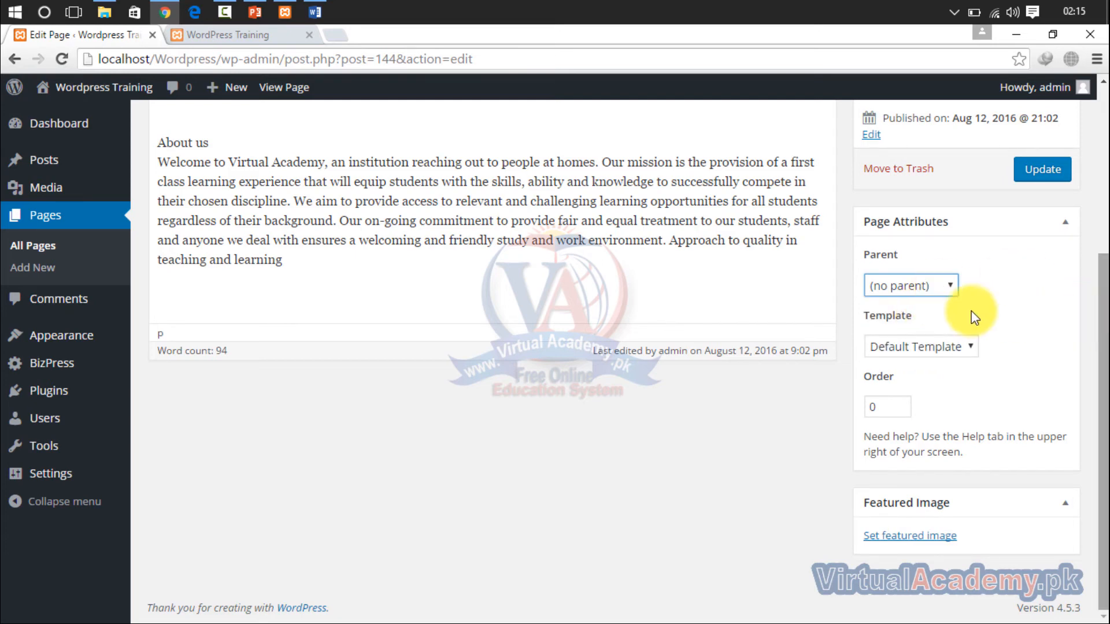
click(927, 347)
click(927, 348)
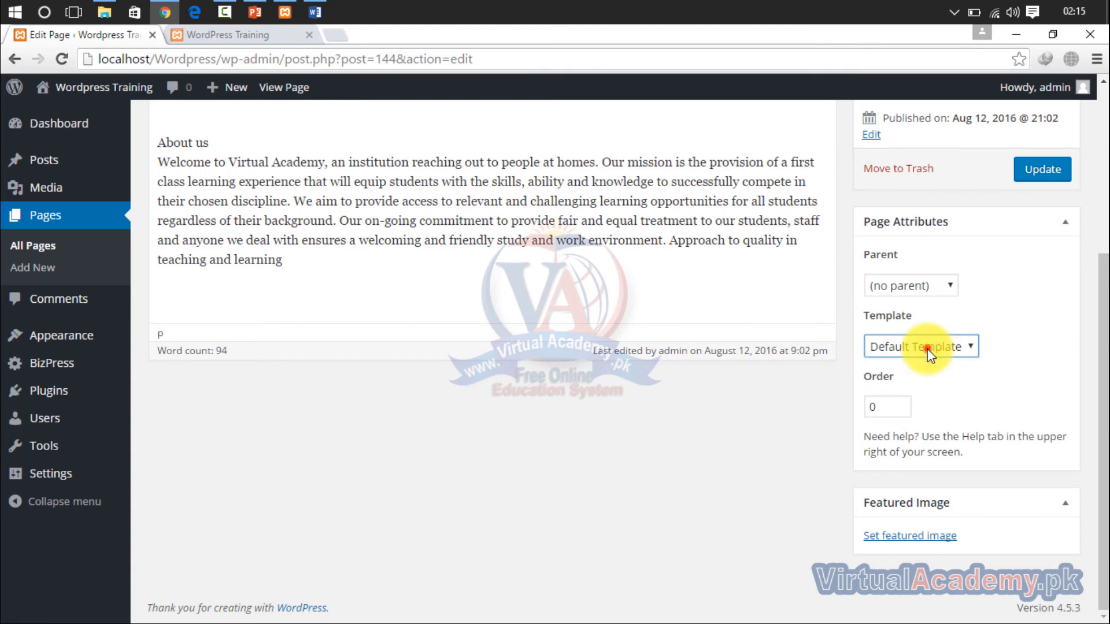
drag(1105, 301, 1098, 144)
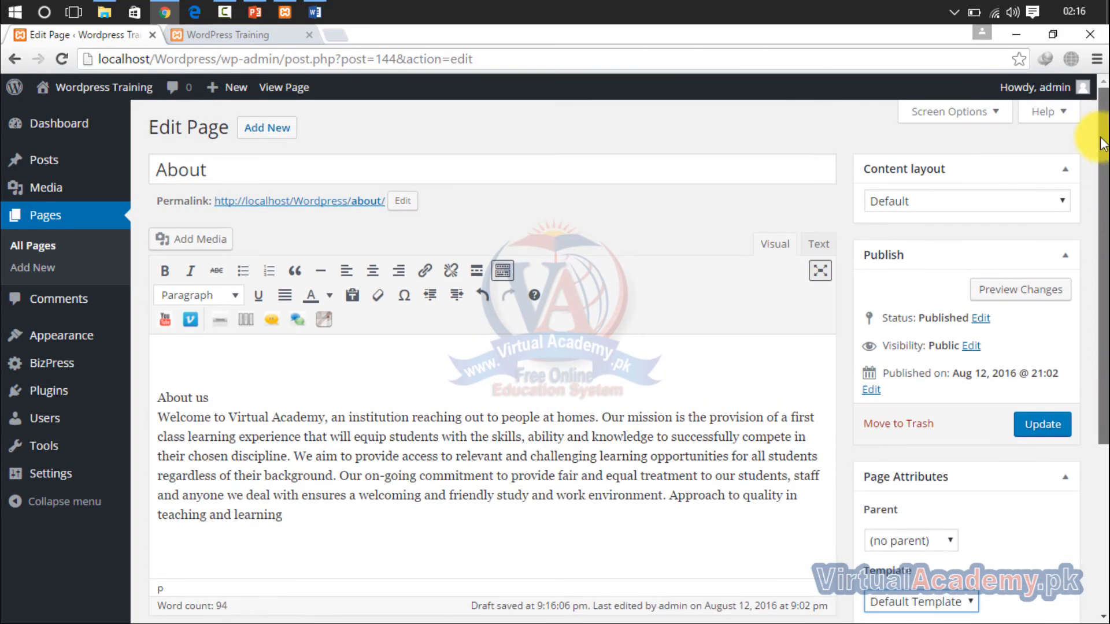
click(1042, 425)
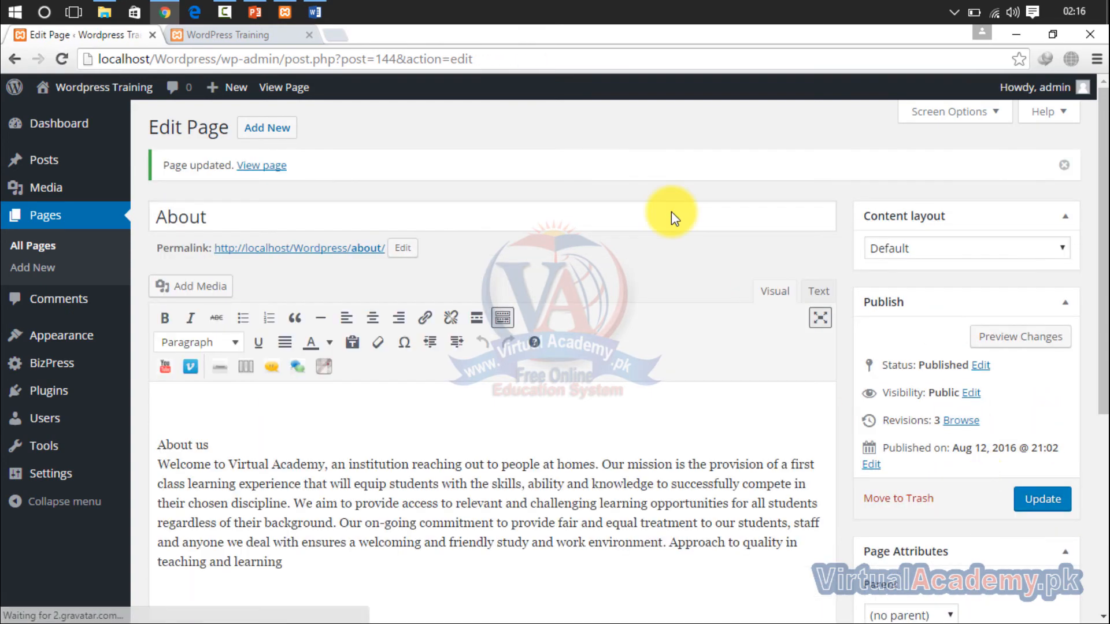
- Reload the site's home page and open About us from the main menu bar
click(279, 38)
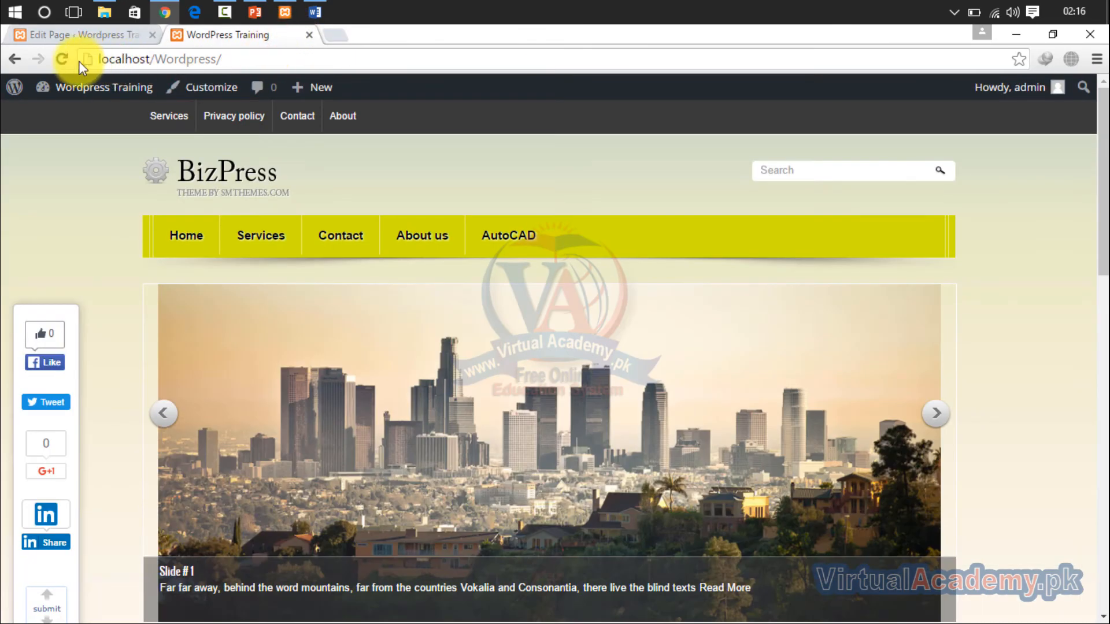
click(184, 244)
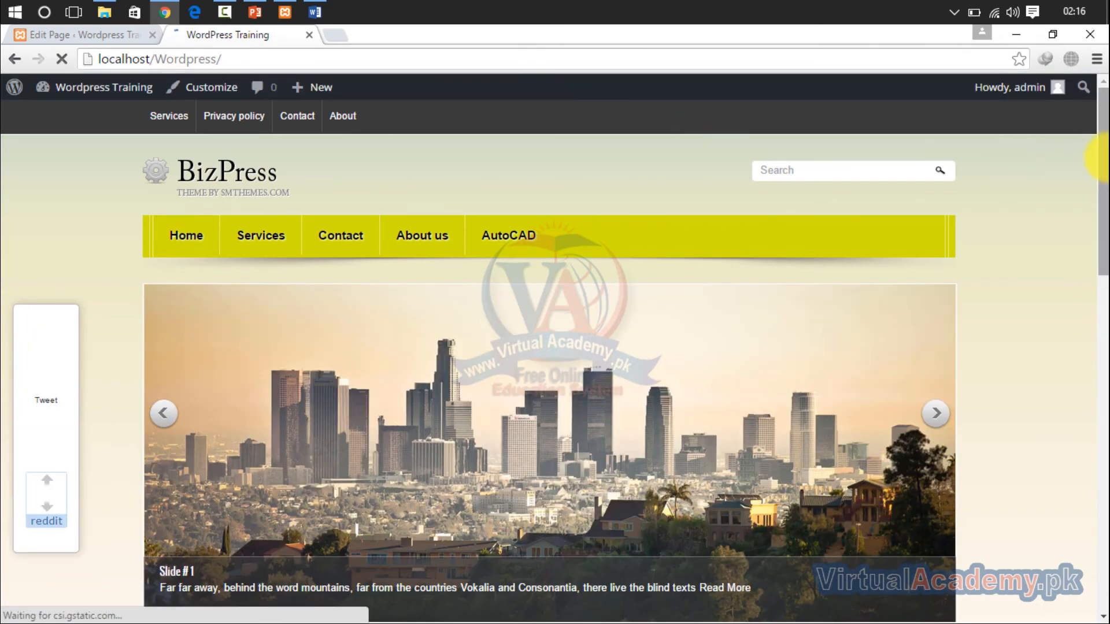
drag(1100, 157, 1101, 86)
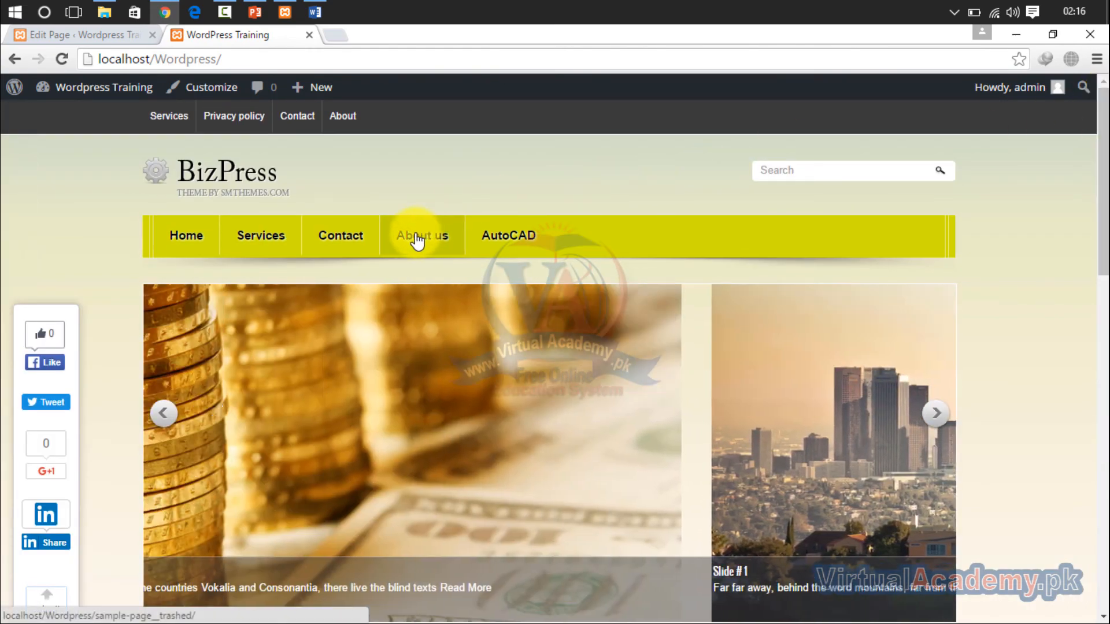
click(416, 237)
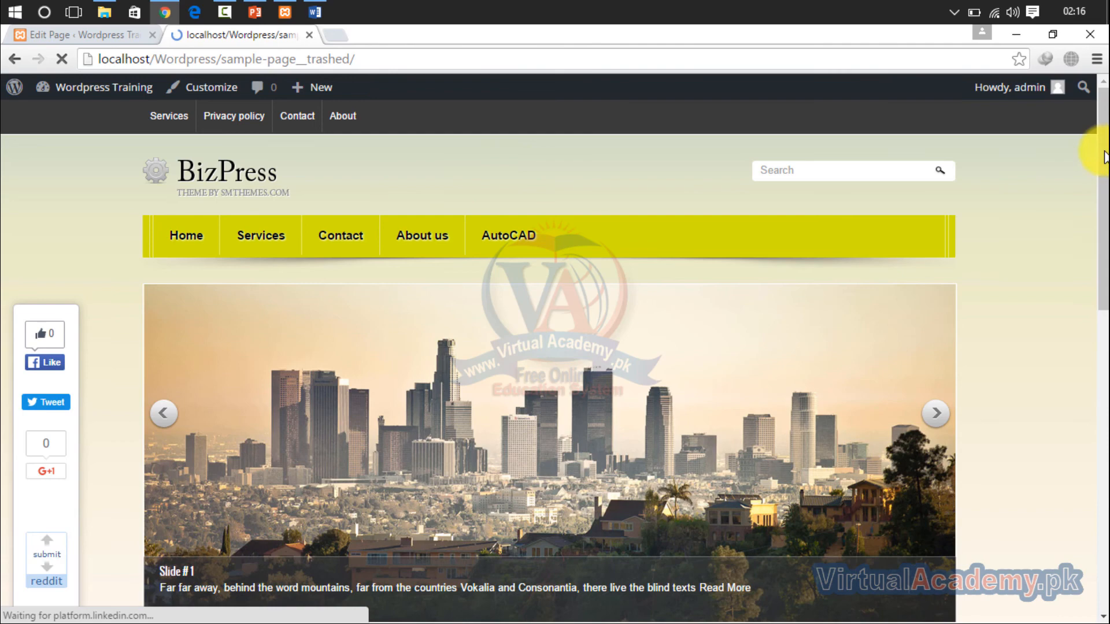
drag(1103, 134, 1101, 93)
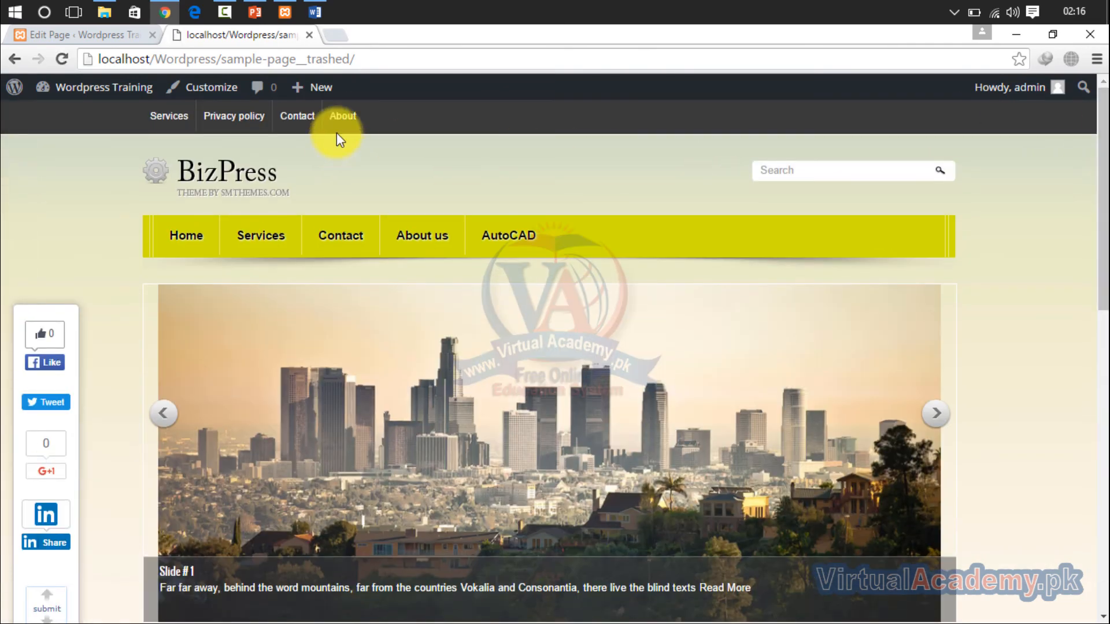
- Open the About page from the site's top menu and check its published text
click(343, 116)
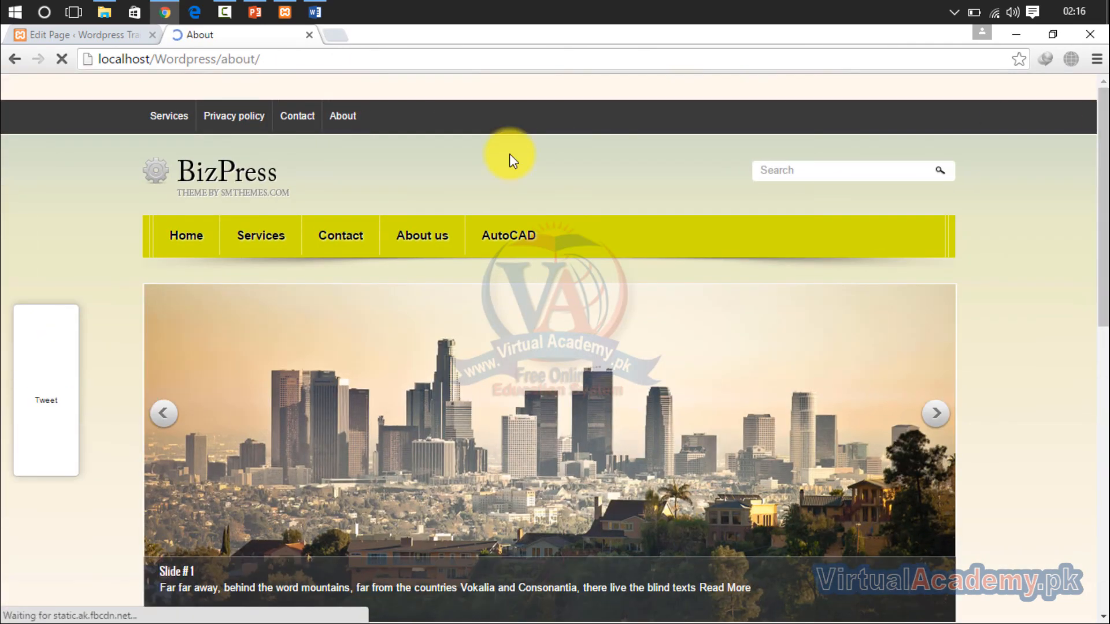
drag(1102, 115, 1101, 277)
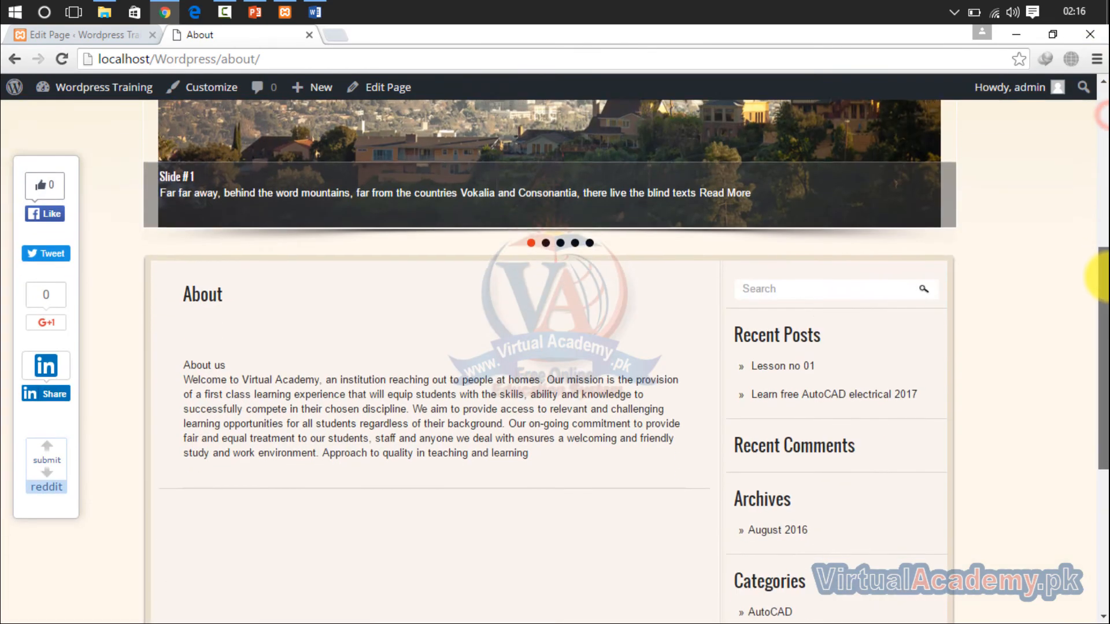
scroll(664, 341, down, 1)
scroll(347, 312, up, 8)
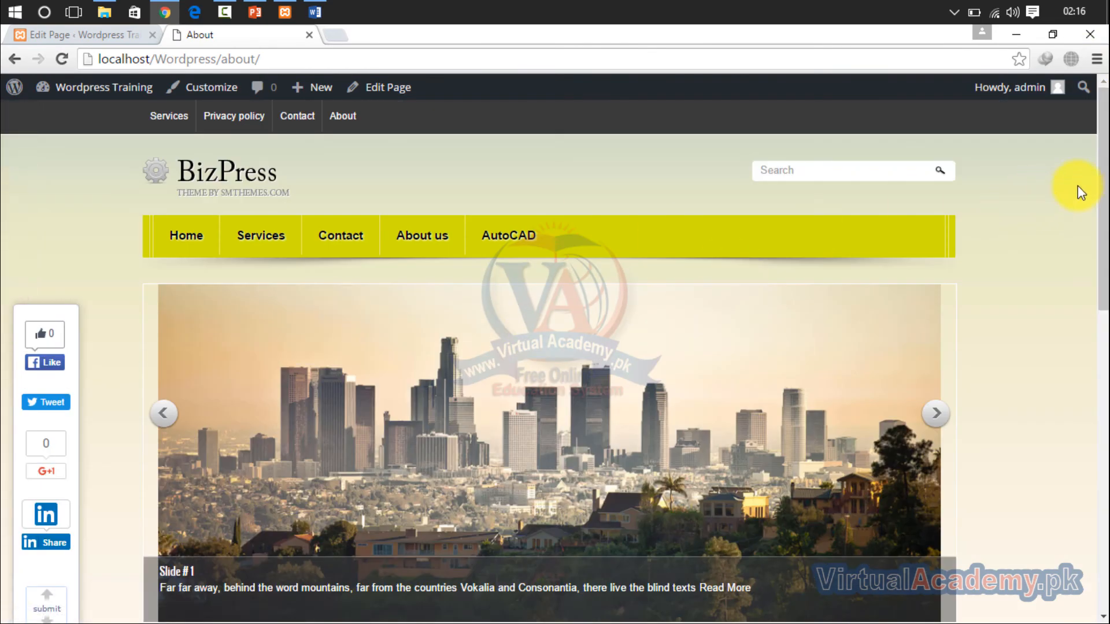
drag(1101, 173, 1102, 322)
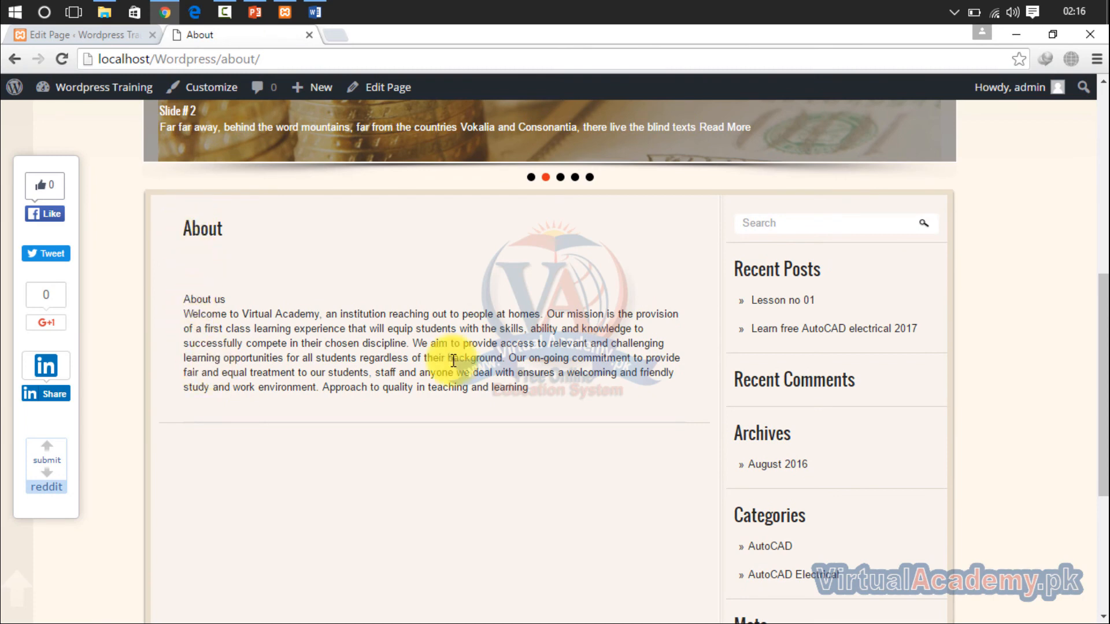
drag(535, 386, 198, 310)
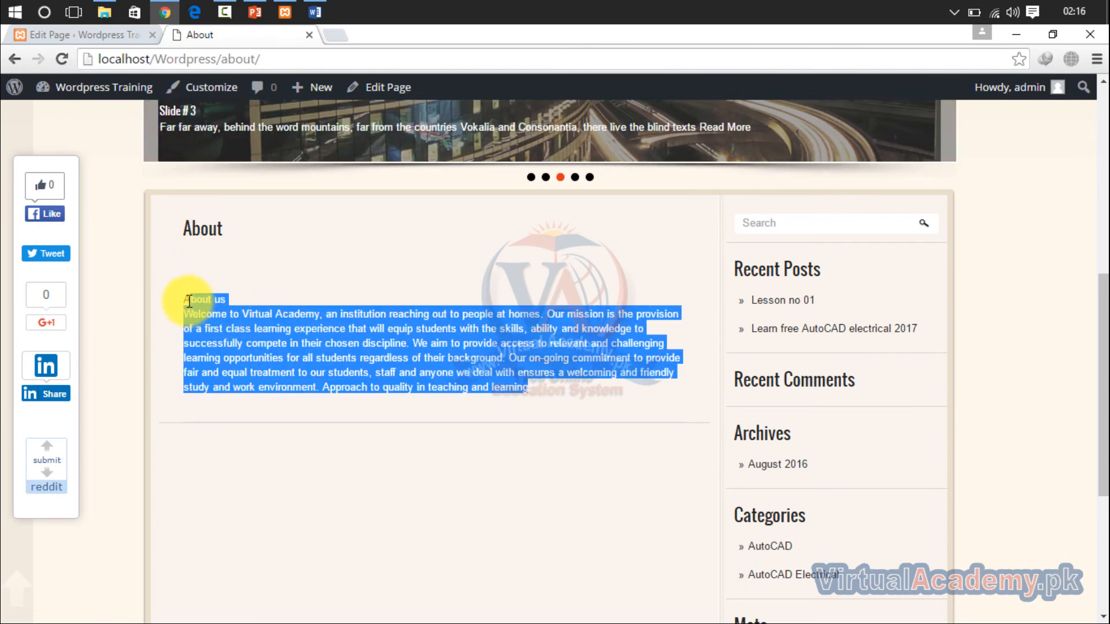
click(415, 481)
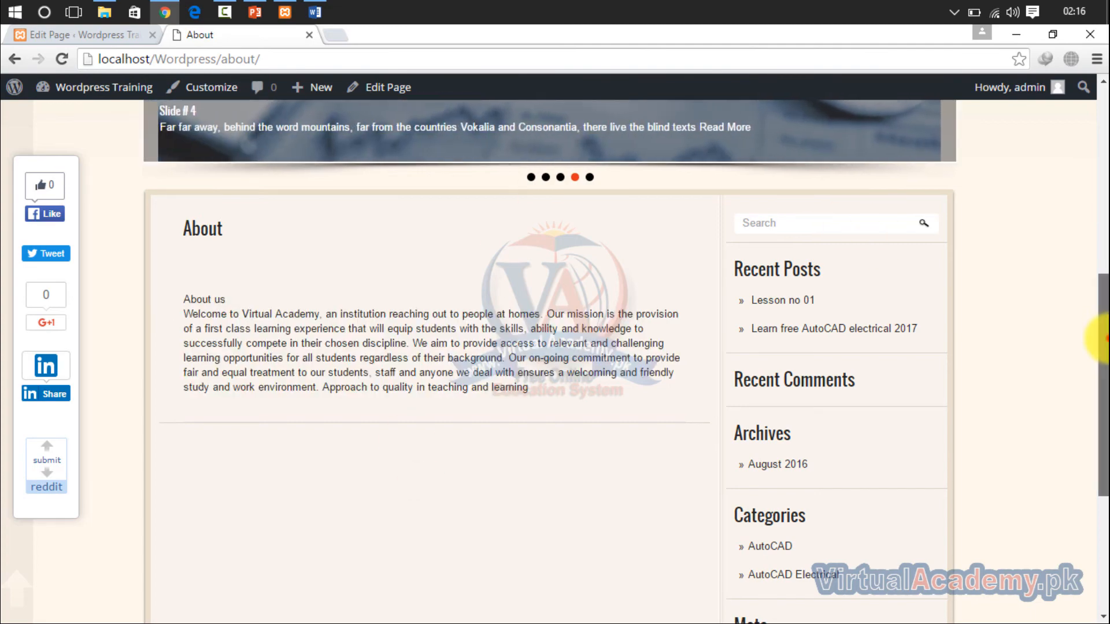
drag(1101, 338, 1101, 128)
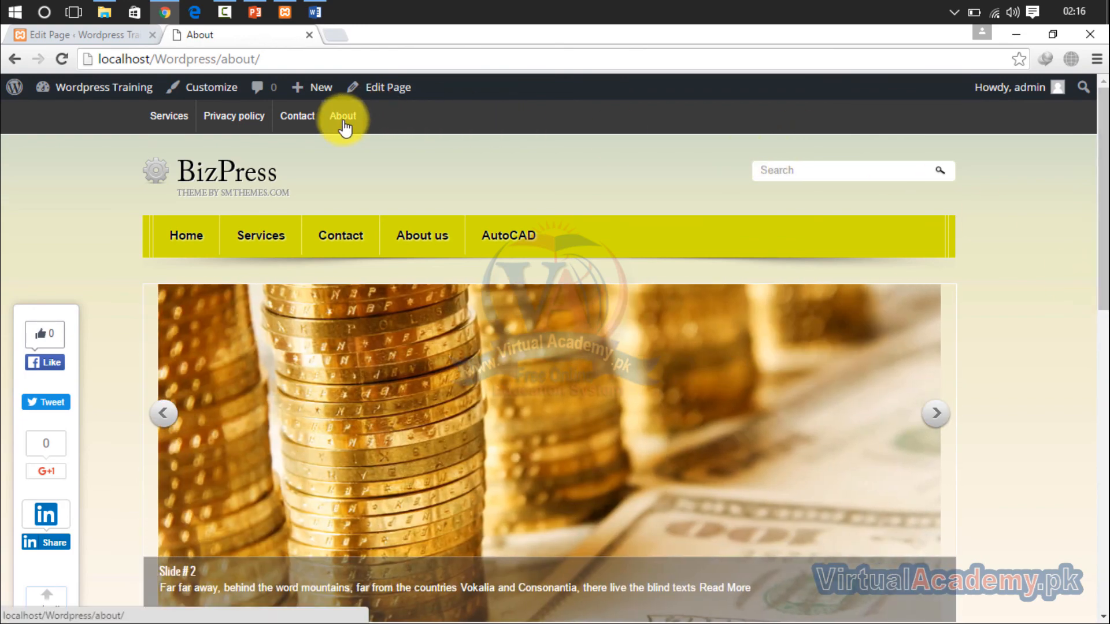
mouse_move(512, 256)
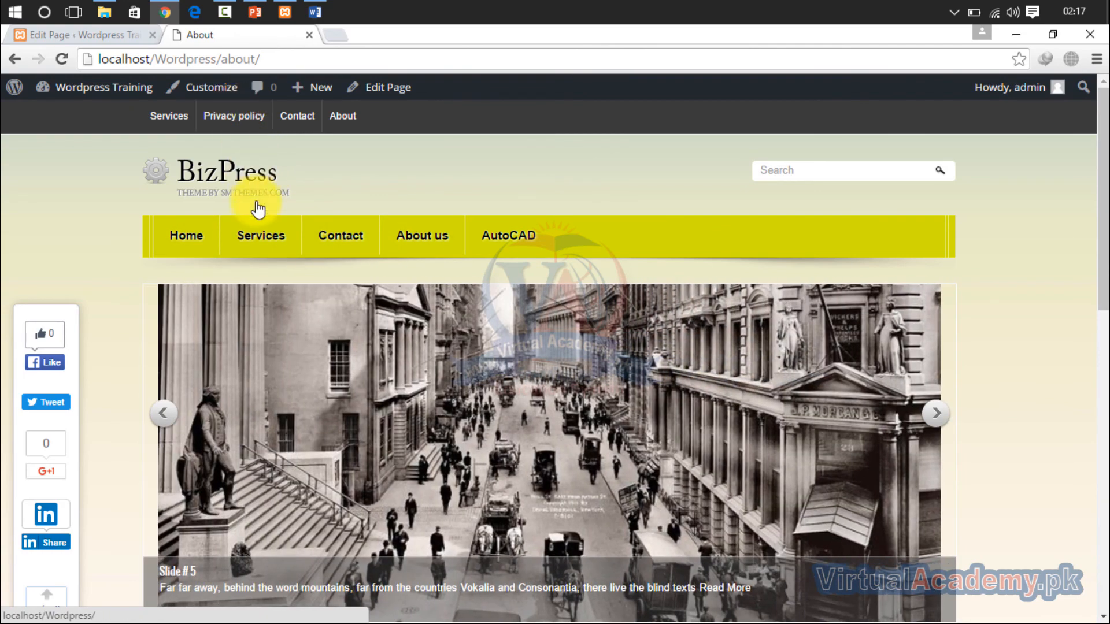
- Open the Menus screen in the WordPress admin and check which menus are assigned to the theme locations
click(102, 35)
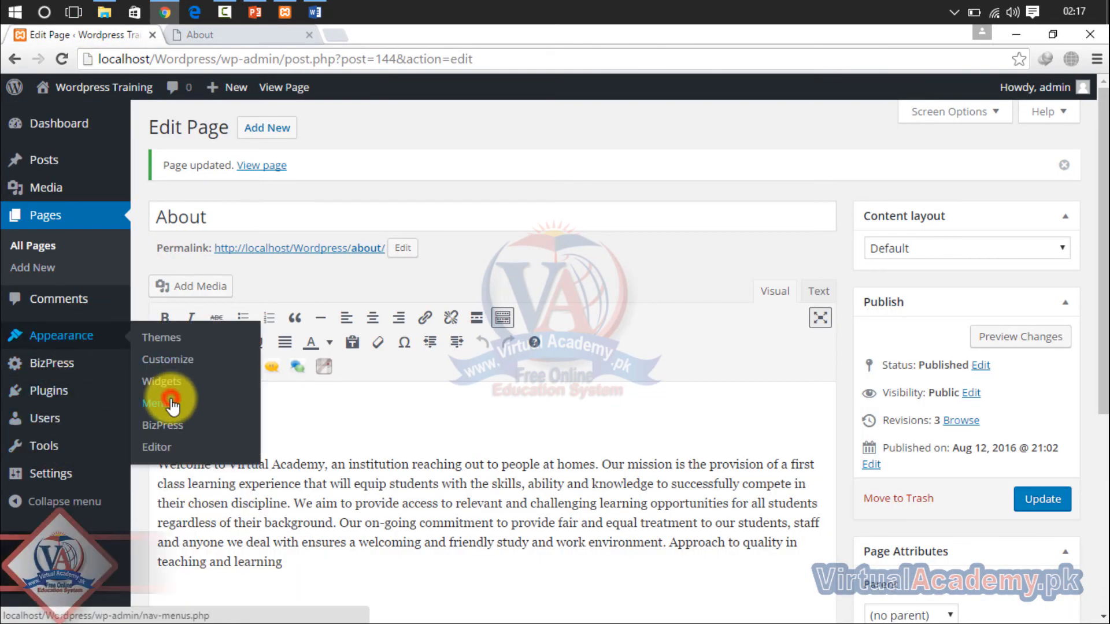
click(165, 403)
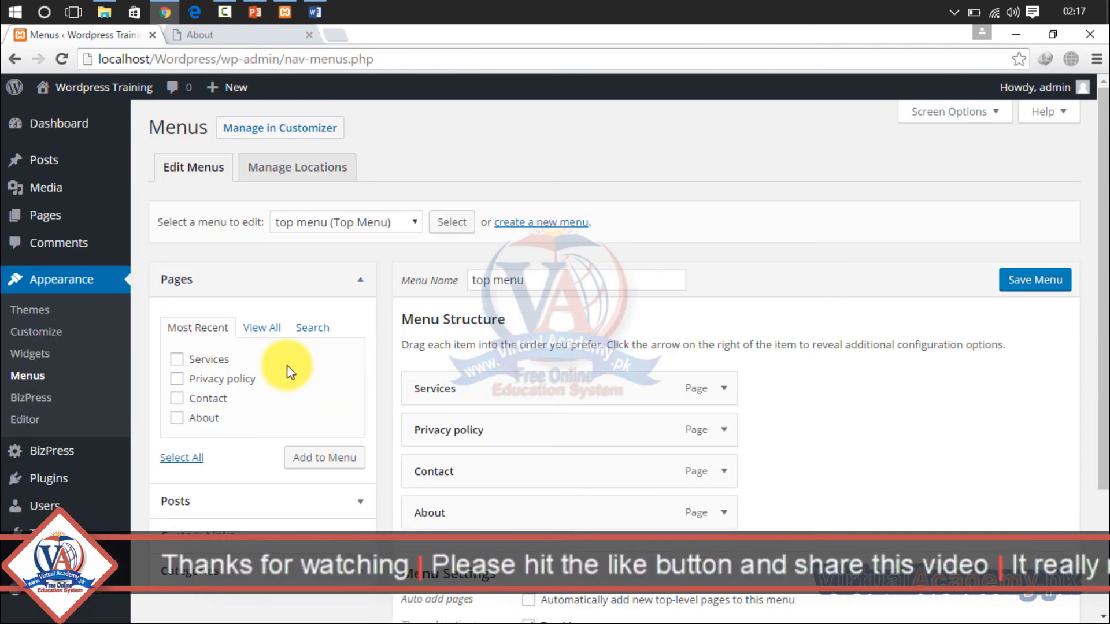
click(410, 223)
click(384, 242)
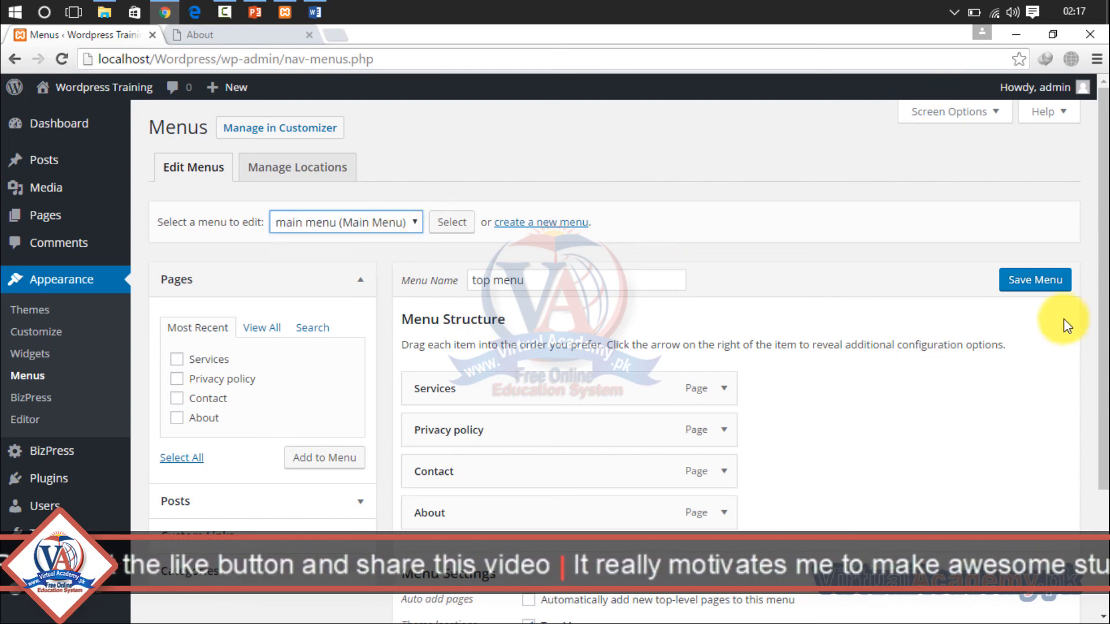
mouse_move(1105, 295)
mouse_down()
mouse_move(1104, 356)
mouse_move(1103, 298)
mouse_up()
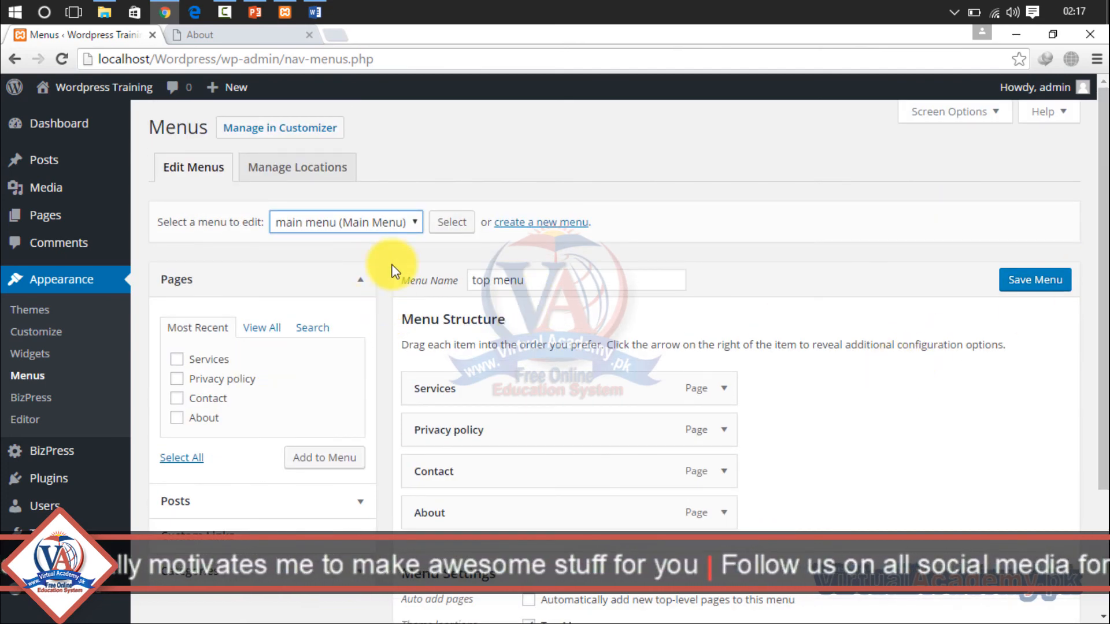
click(303, 167)
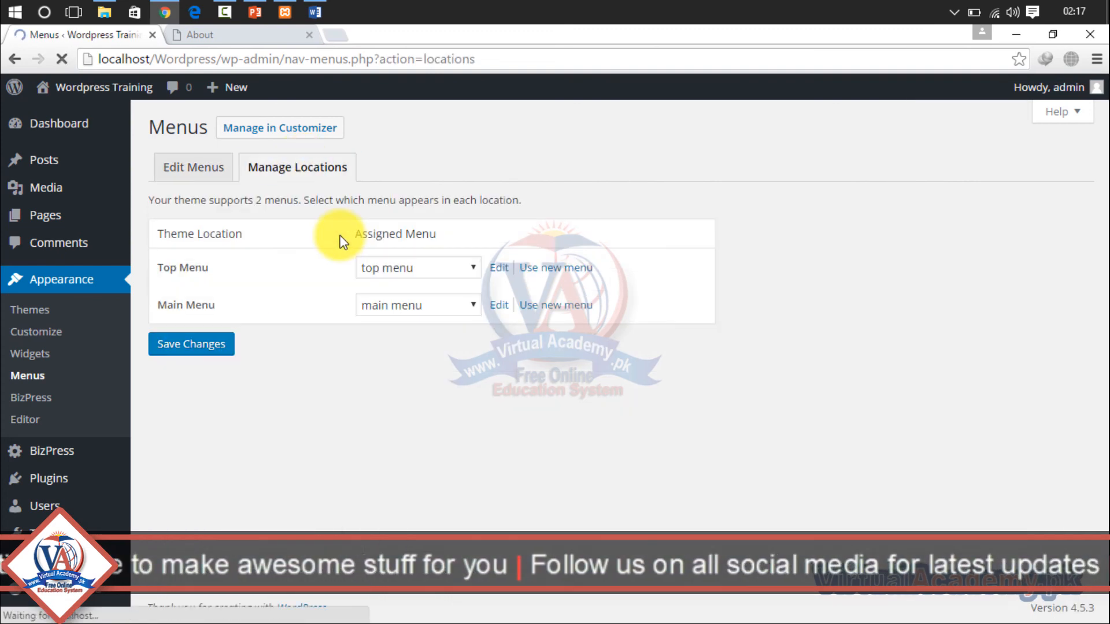
click(203, 161)
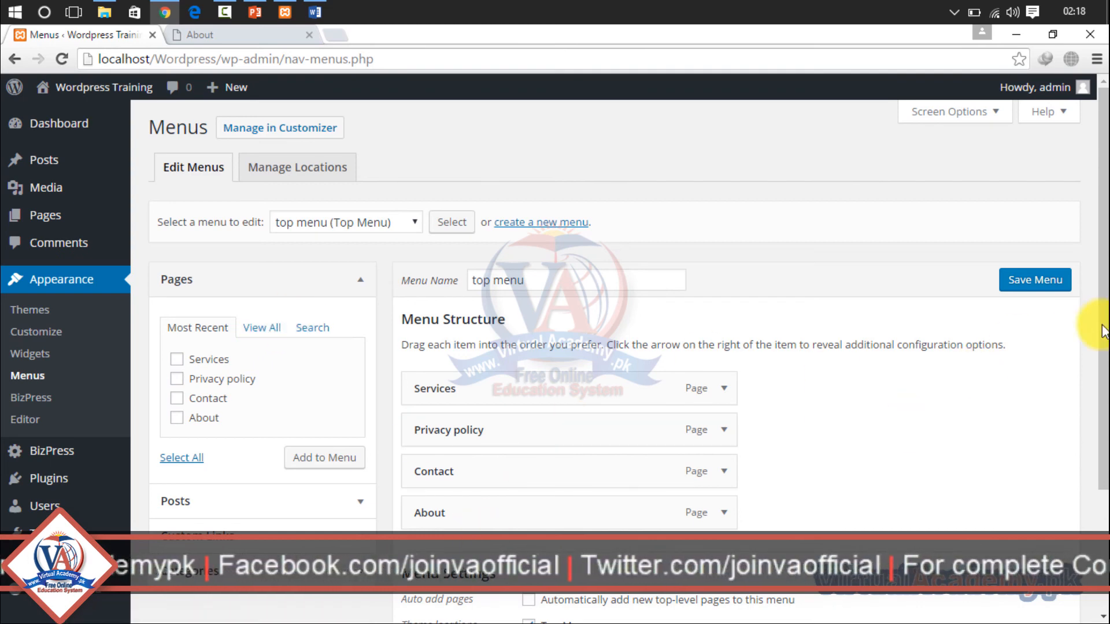
- Clear the top menu's Top Menu theme location and tick Home and About in the full list of pages
mouse_move(1103, 322)
mouse_down()
mouse_move(1103, 461)
mouse_move(1104, 338)
mouse_up()
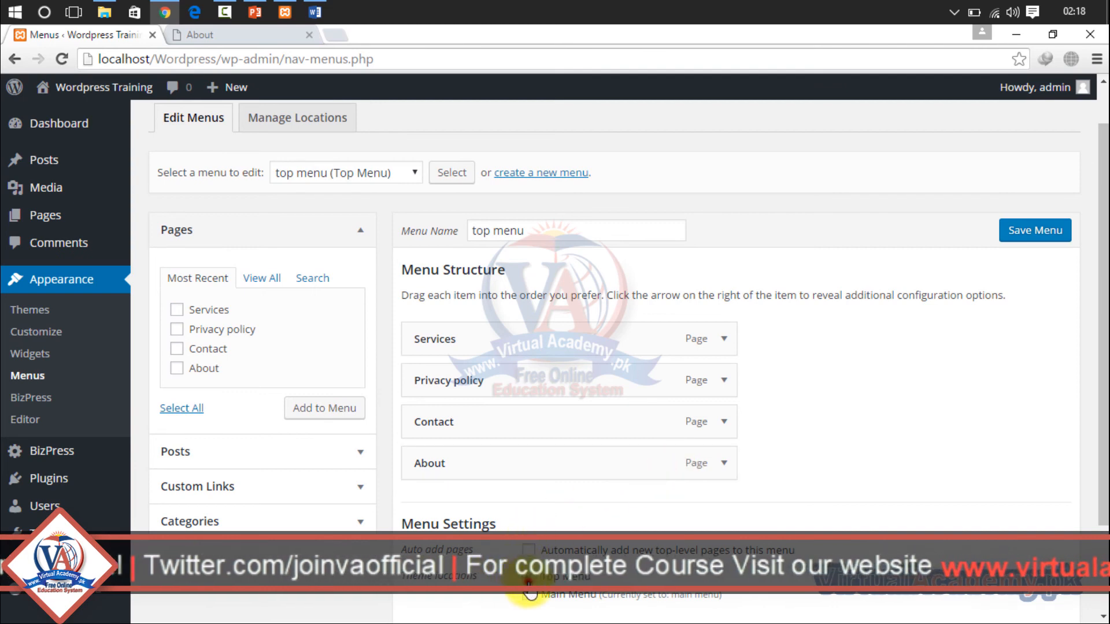
click(263, 282)
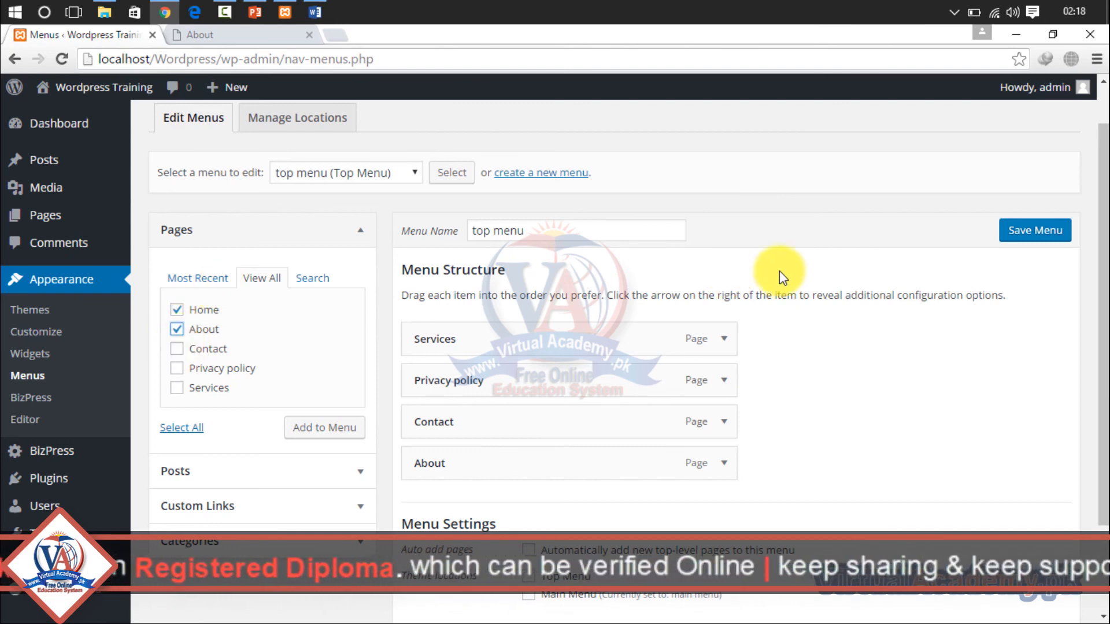
click(915, 332)
drag(1103, 199, 1101, 430)
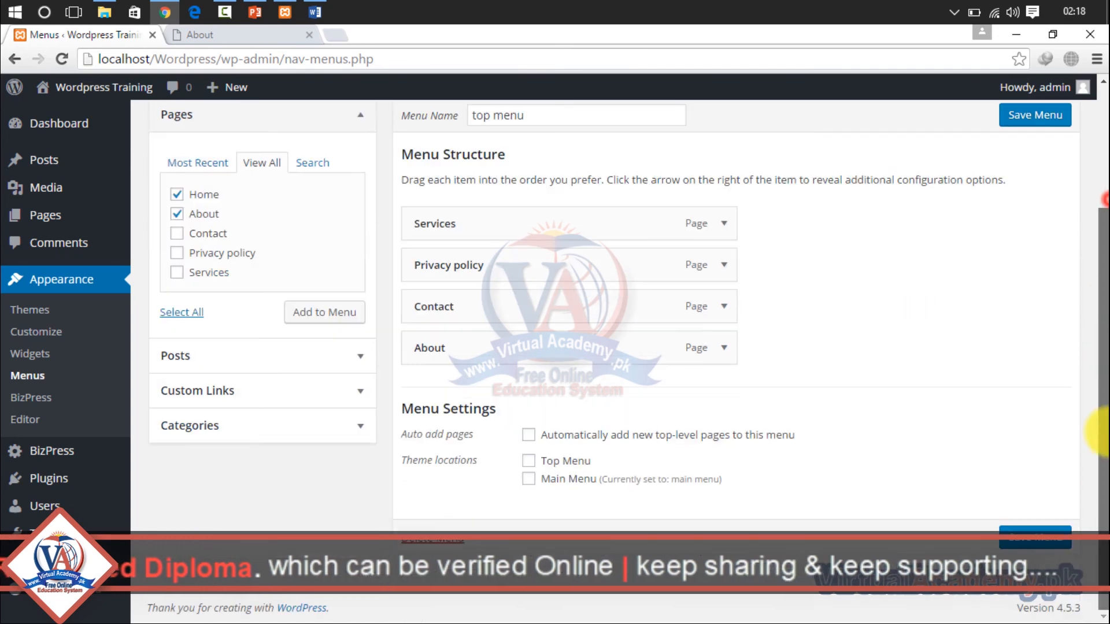
drag(1102, 352, 1093, 185)
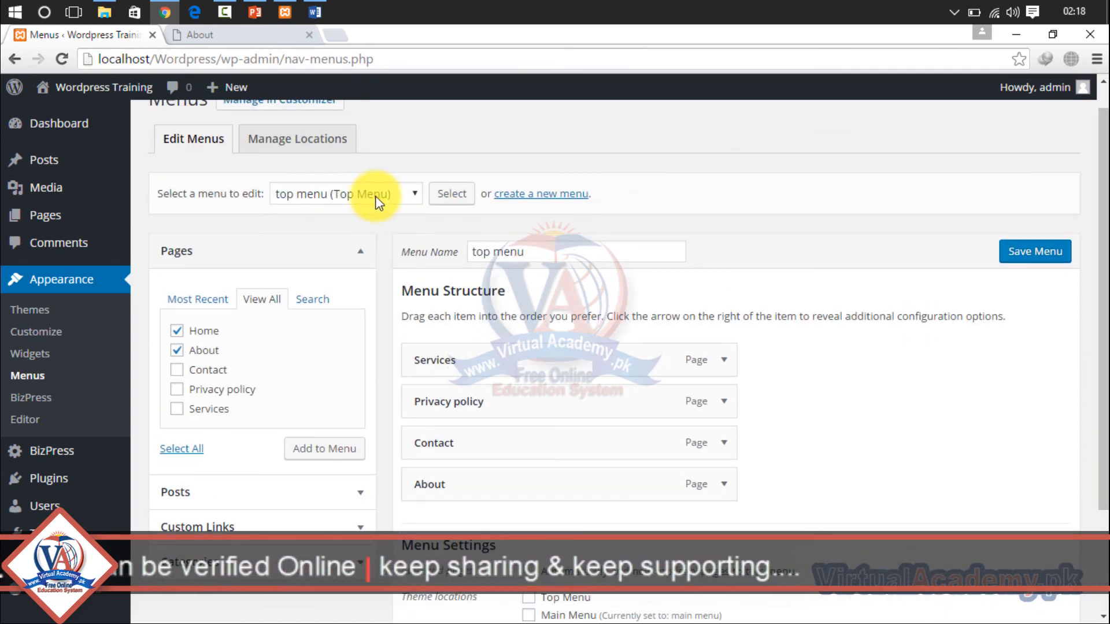
- Load the main menu (Main Menu) for editing, leaving the top menu's changes unsaved
click(393, 202)
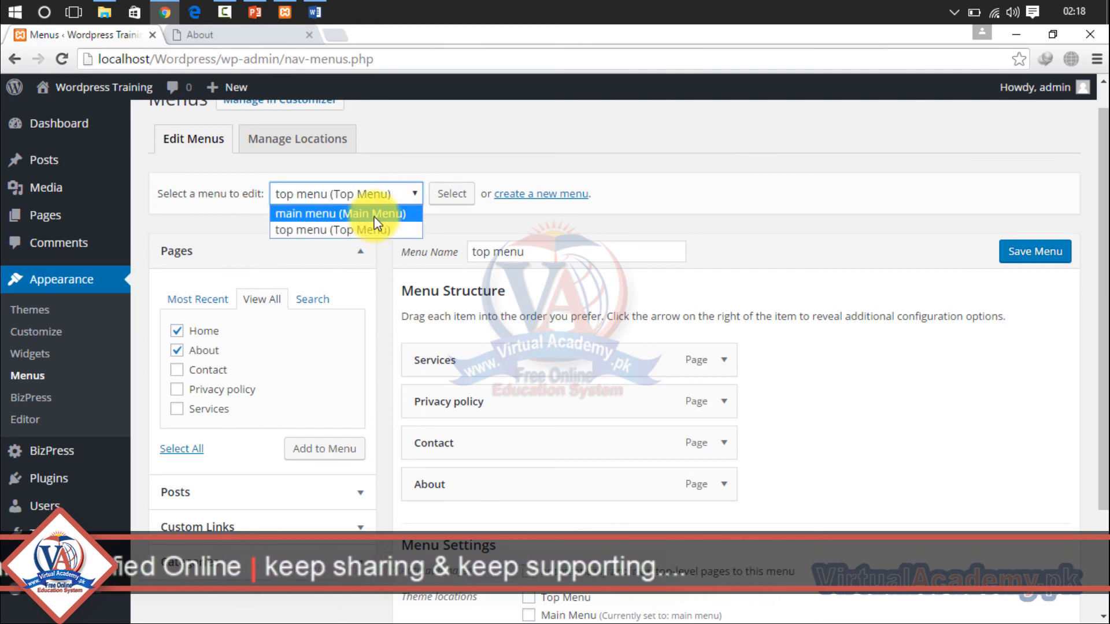
click(376, 222)
click(448, 196)
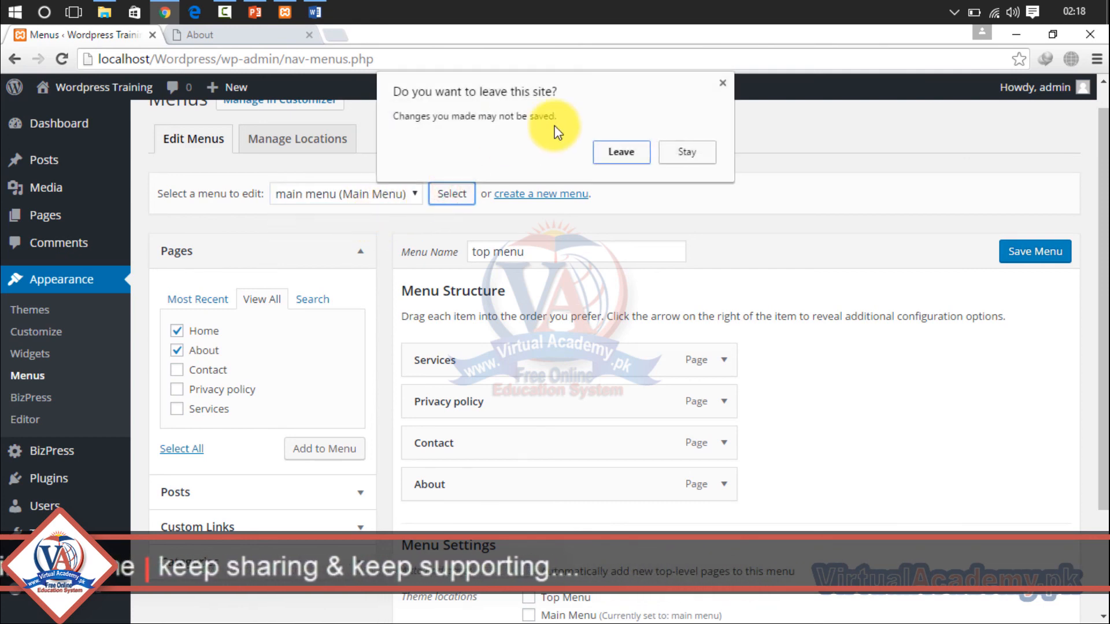
click(621, 153)
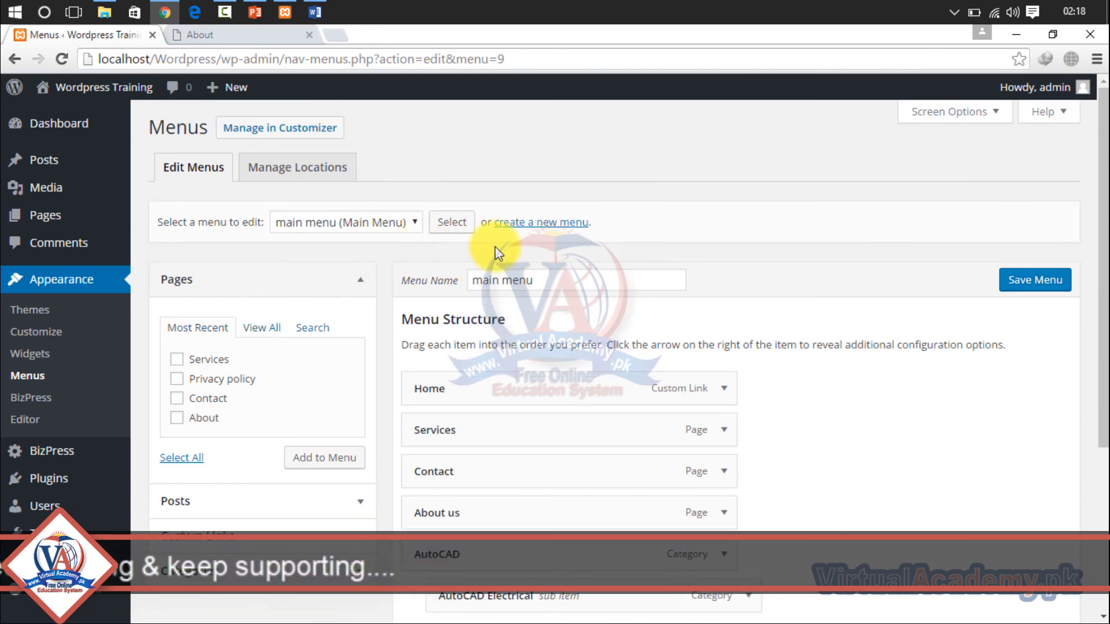
- Remove the Services item from the main menu, save the menu, and return to the live site
drag(1104, 203, 1103, 329)
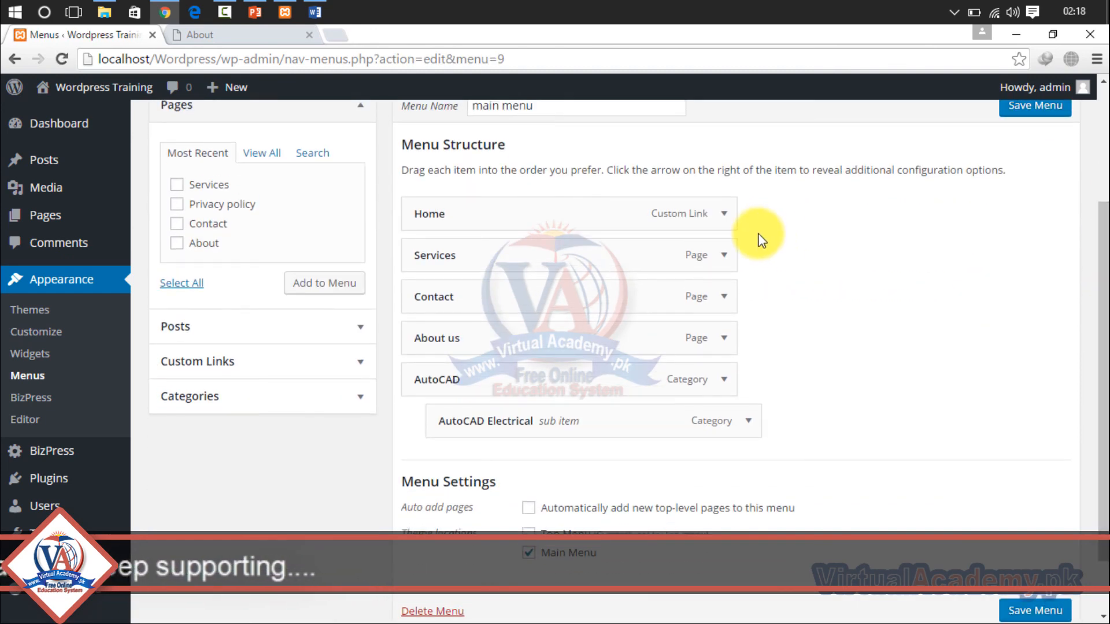
click(725, 254)
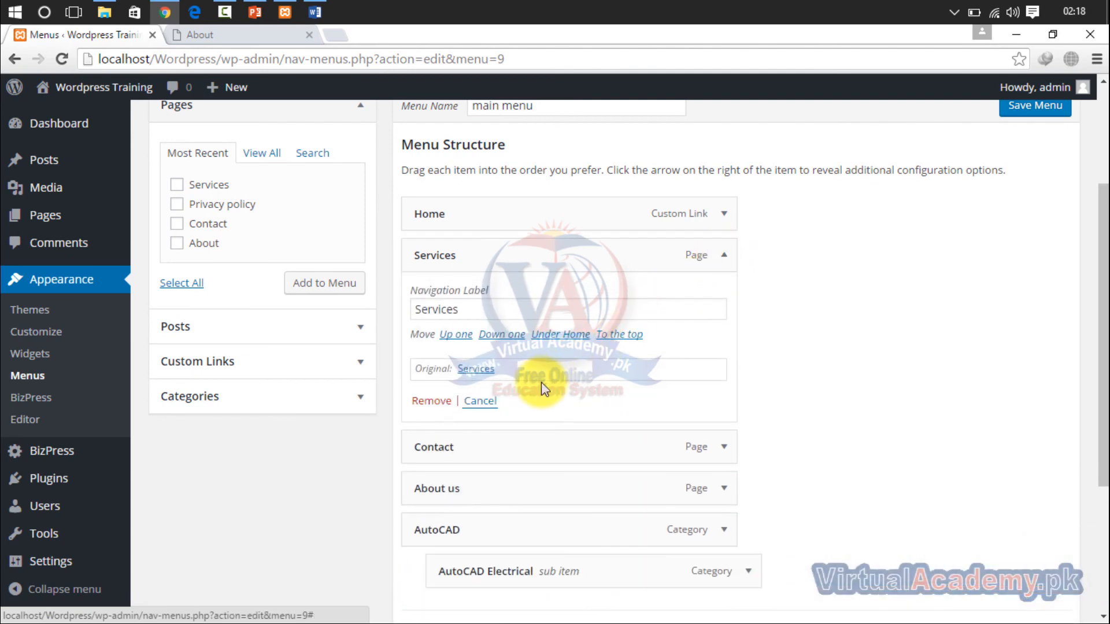
click(446, 405)
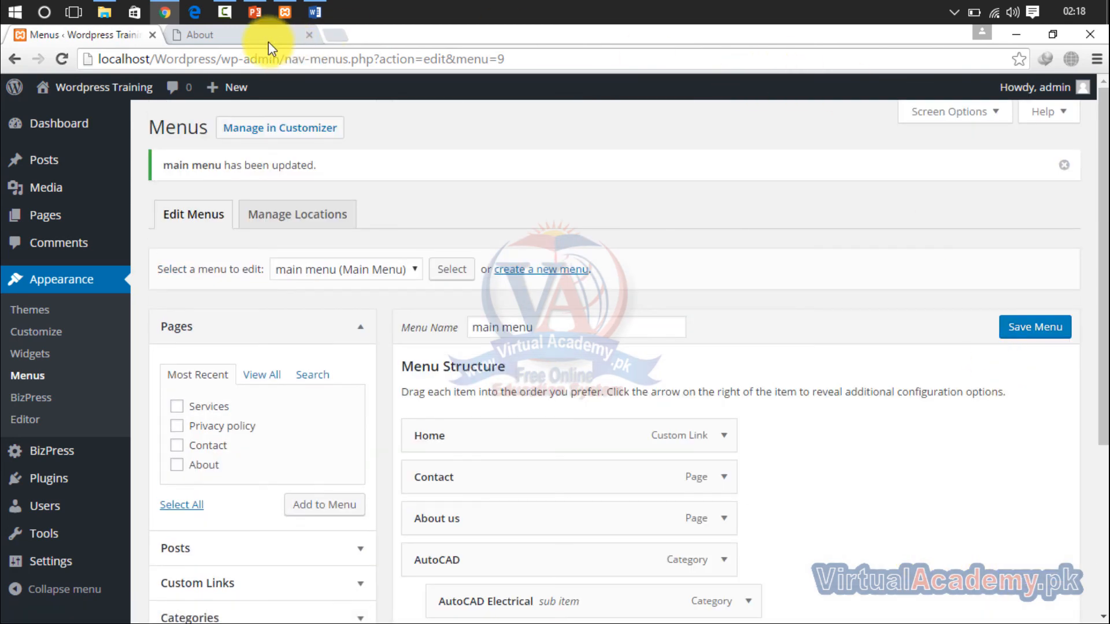
click(263, 41)
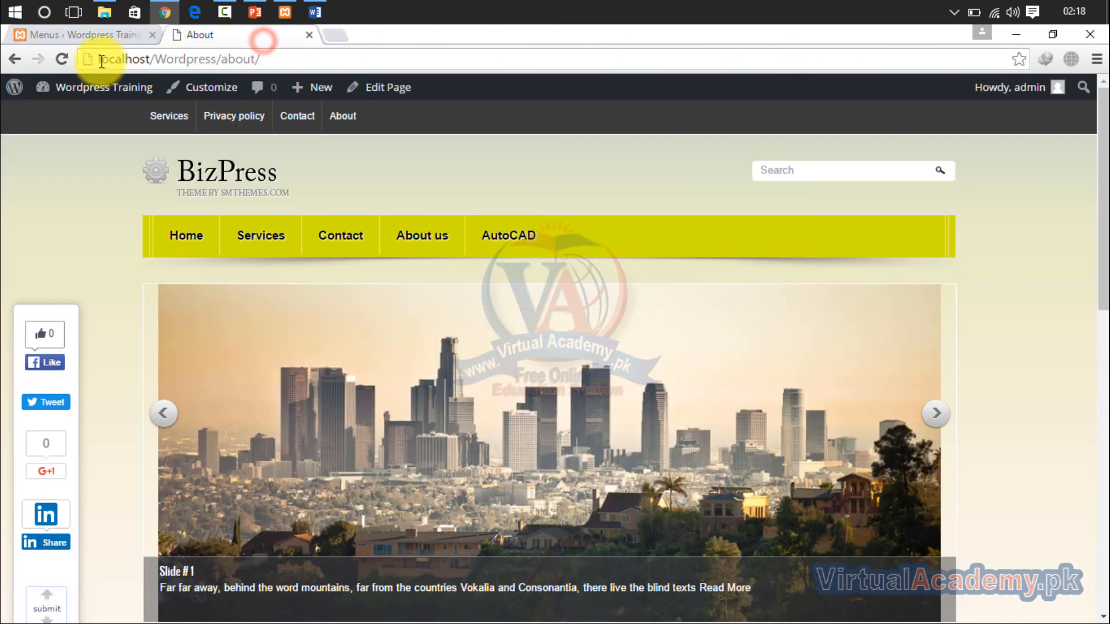
- Reload the live About page to check the main menu after removing the Services item
click(61, 59)
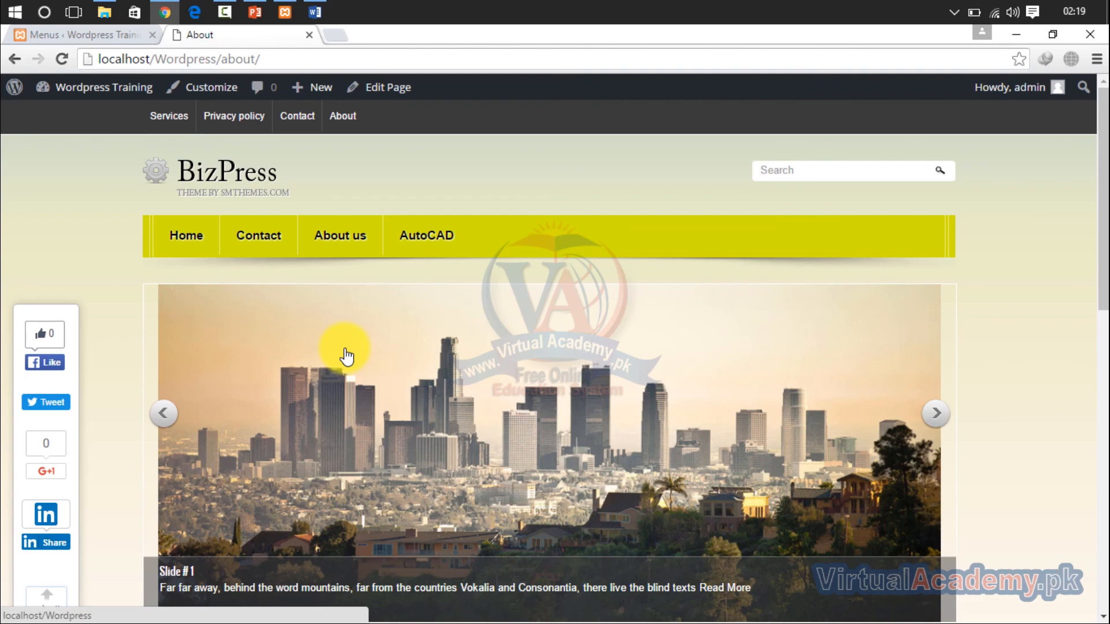
key(F11)
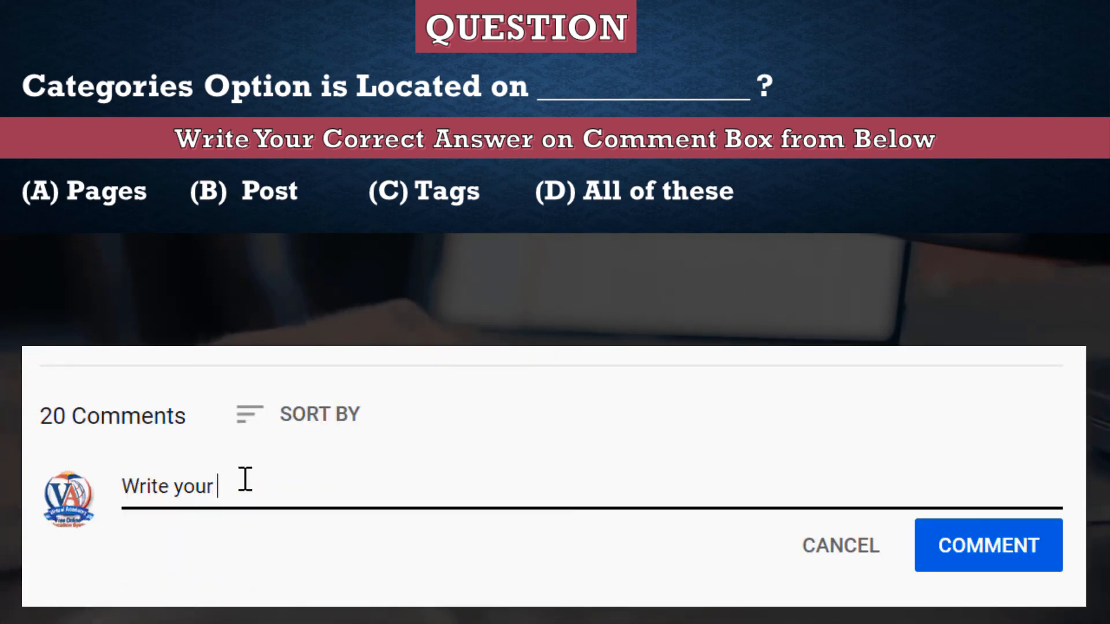
text(omments)
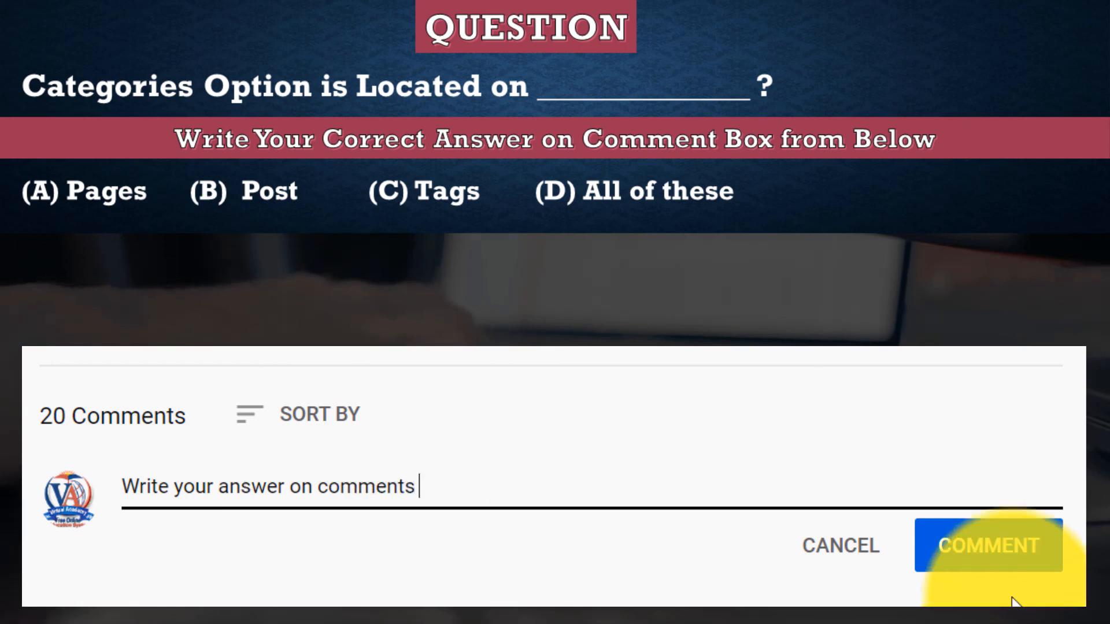
click(1016, 554)
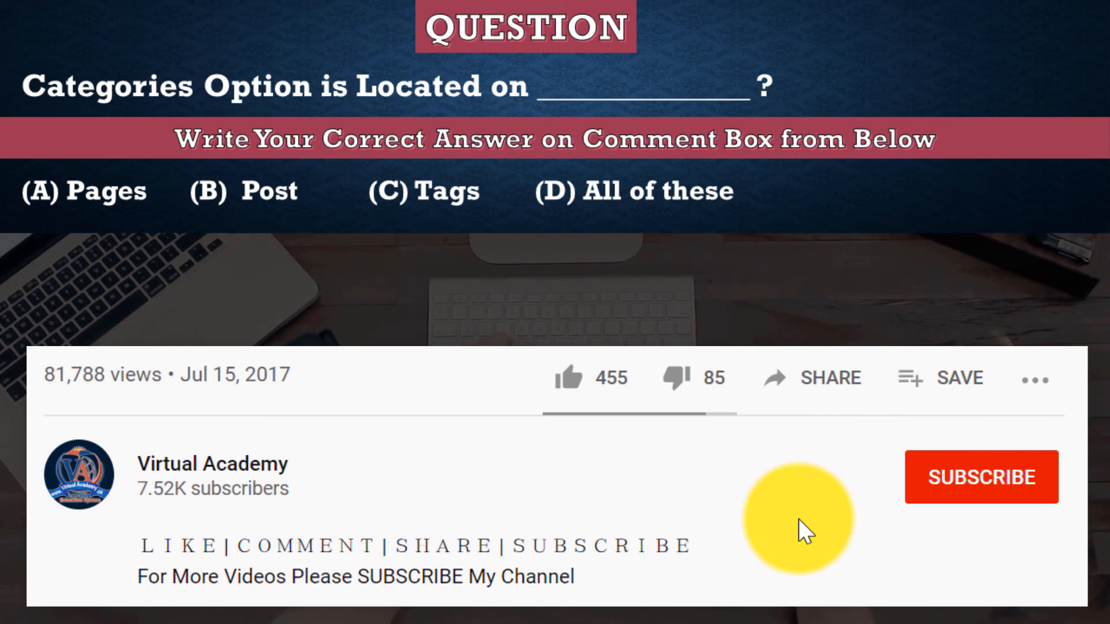
click(608, 396)
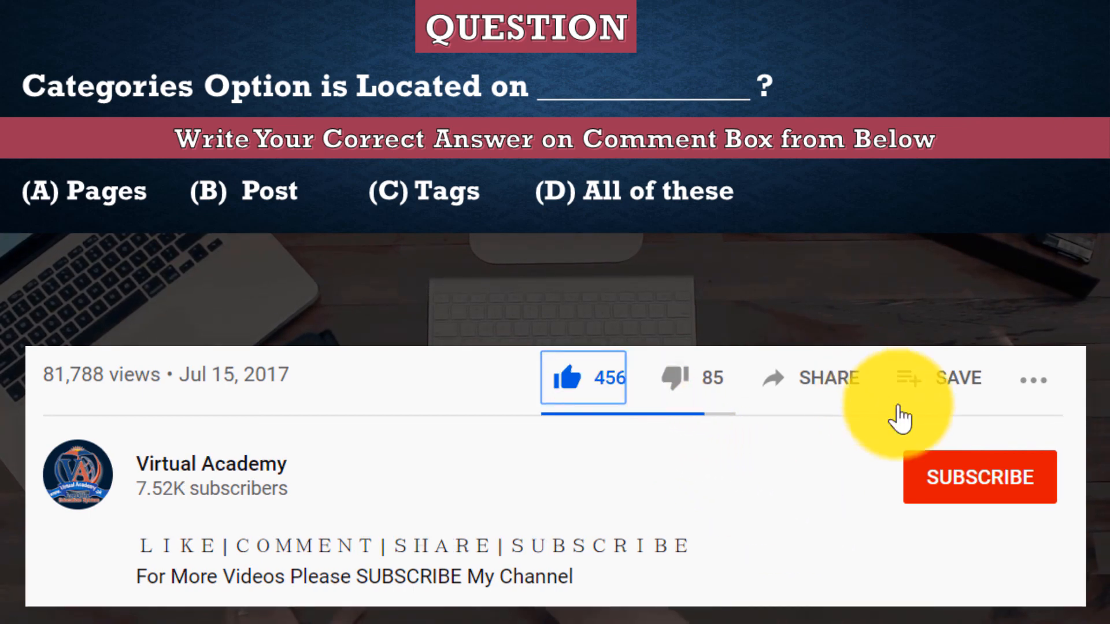
click(962, 495)
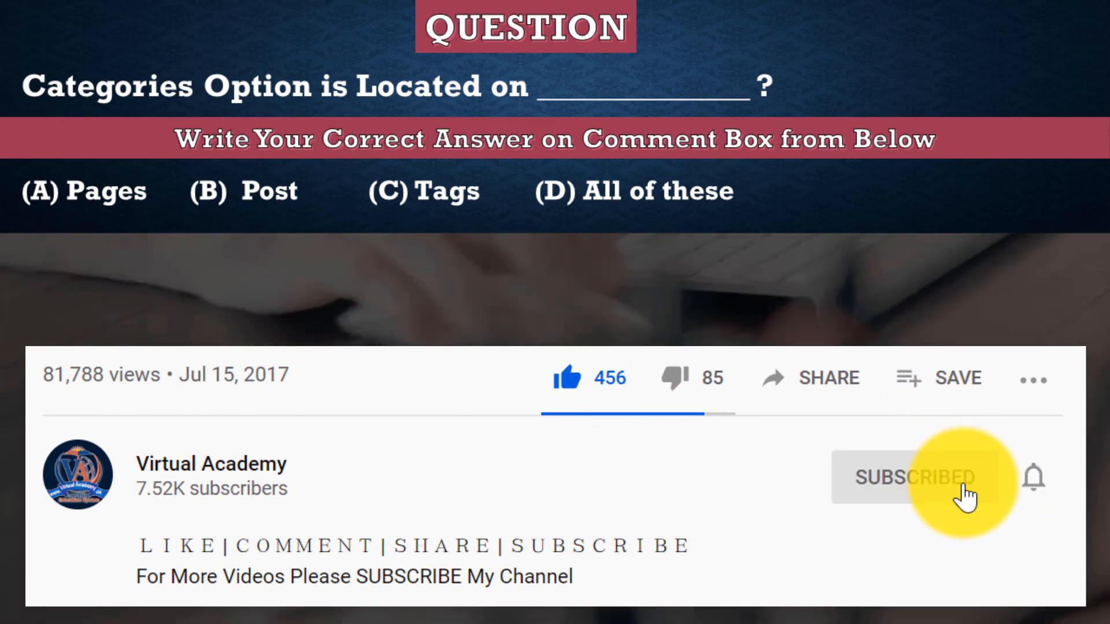
click(1035, 484)
click(1046, 540)
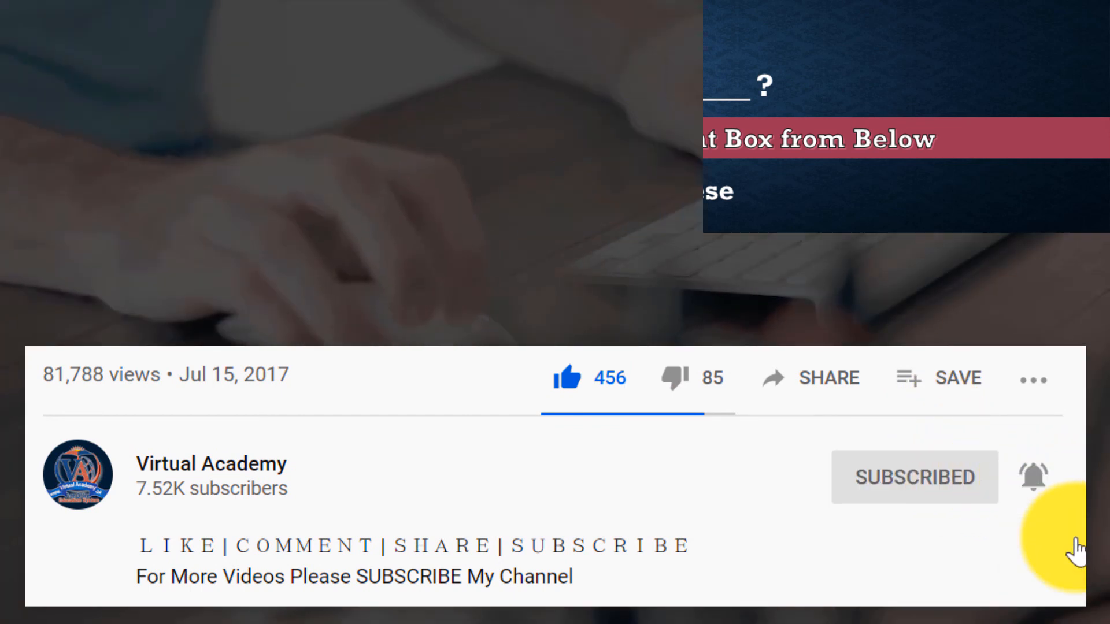